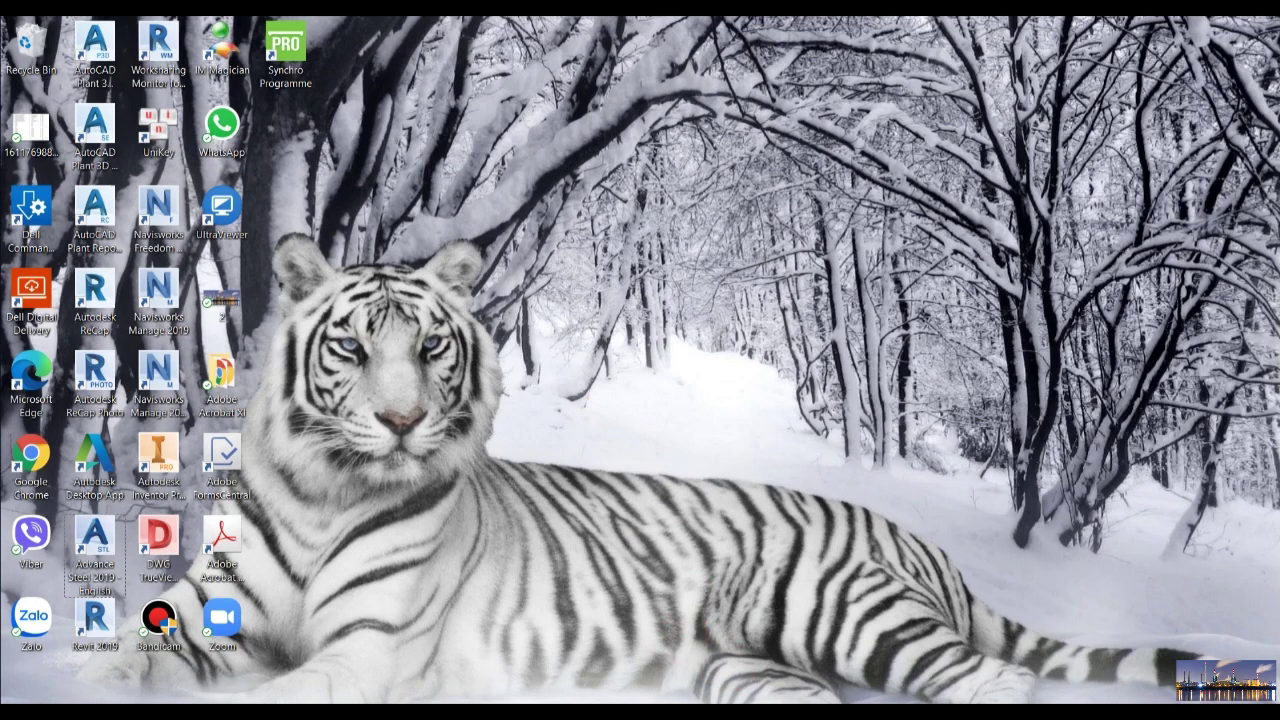
Step: Switch to Advance Steel and examine the All structure model, including the tank platform, pipe rack, building walls and perimeter fence
{"action": "left_click", "coordinate": [677, 700]}
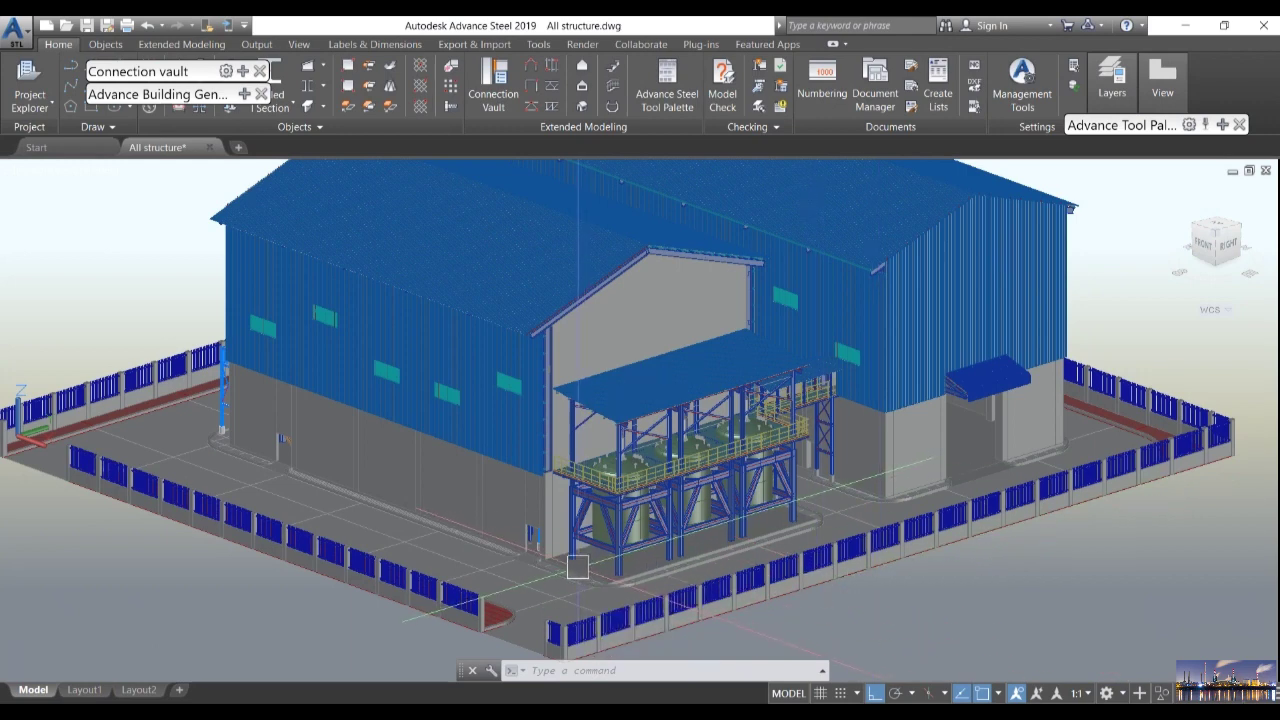
{"action": "scroll", "coordinate": [777, 507], "scroll_direction": "up", "scroll_amount": 2}
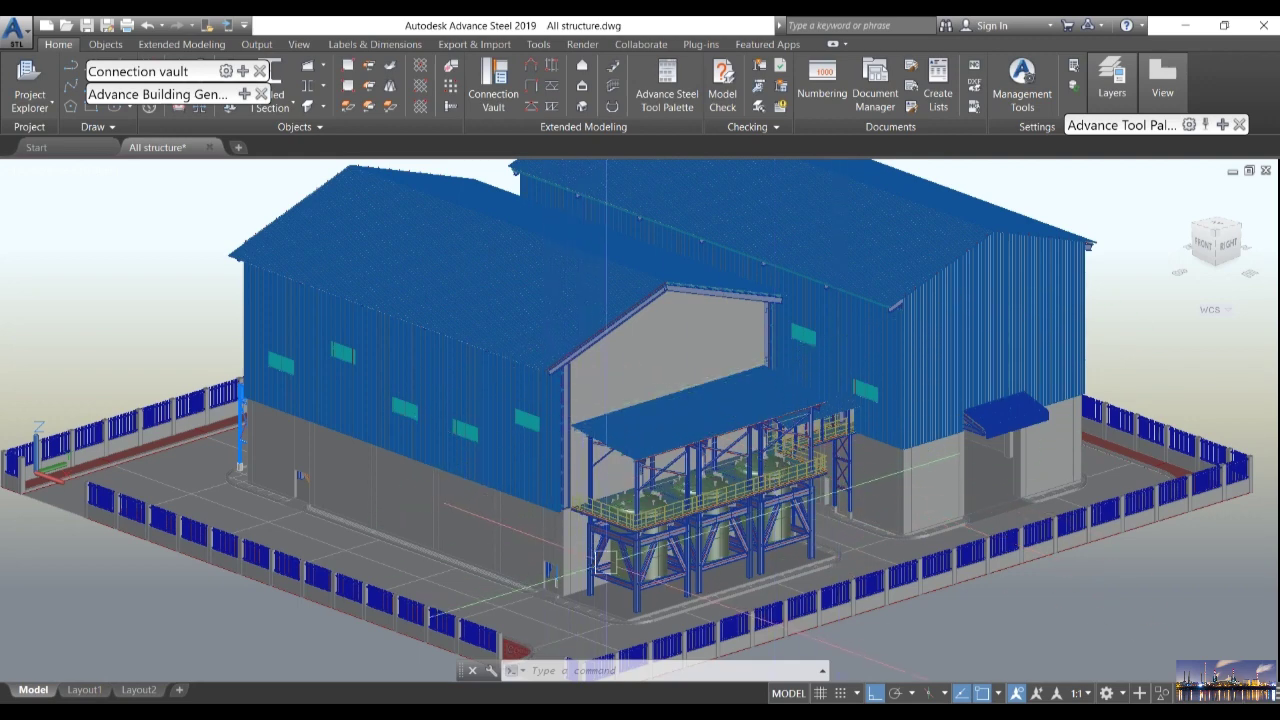
{"action": "middle_click_drag", "start_coordinate": [688, 535], "coordinate": [700, 507]}
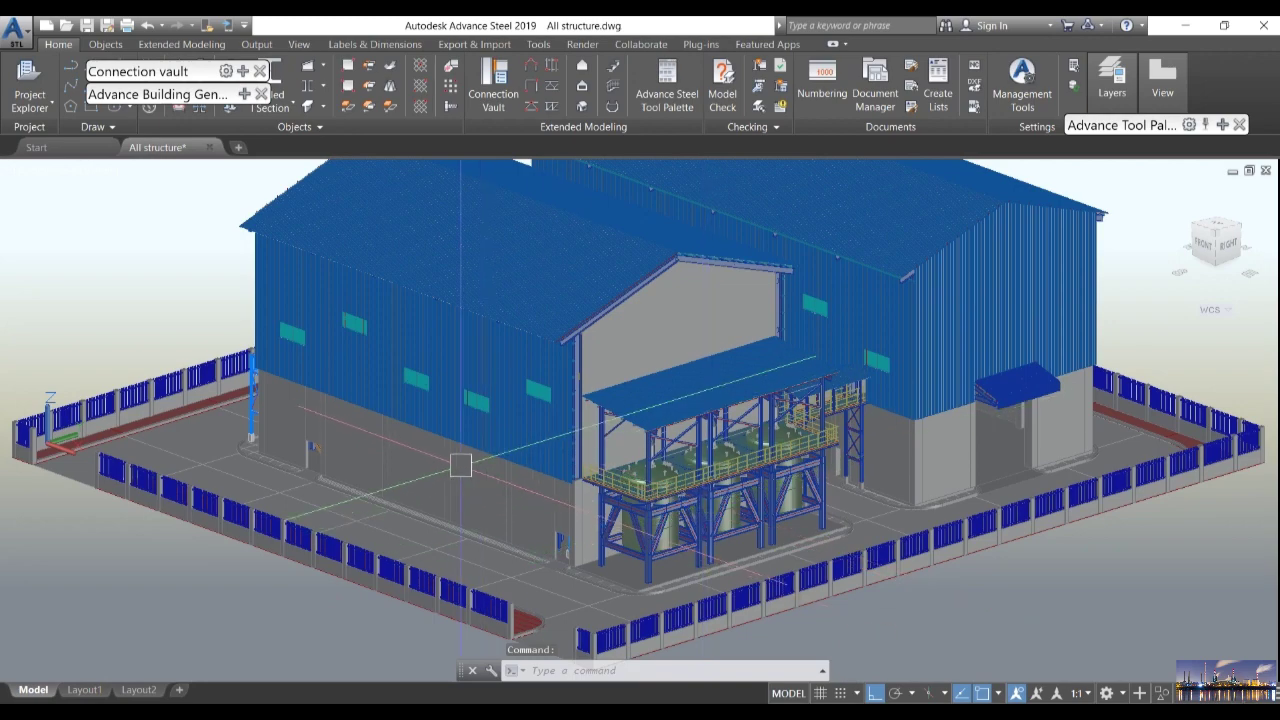
{"action": "mouse_move", "coordinate": [420, 475]}
{"action": "middle_mouse_down"}
{"action": "mouse_move", "coordinate": [623, 437]}
{"action": "mouse_move", "coordinate": [586, 509]}
{"action": "middle_mouse_up"}
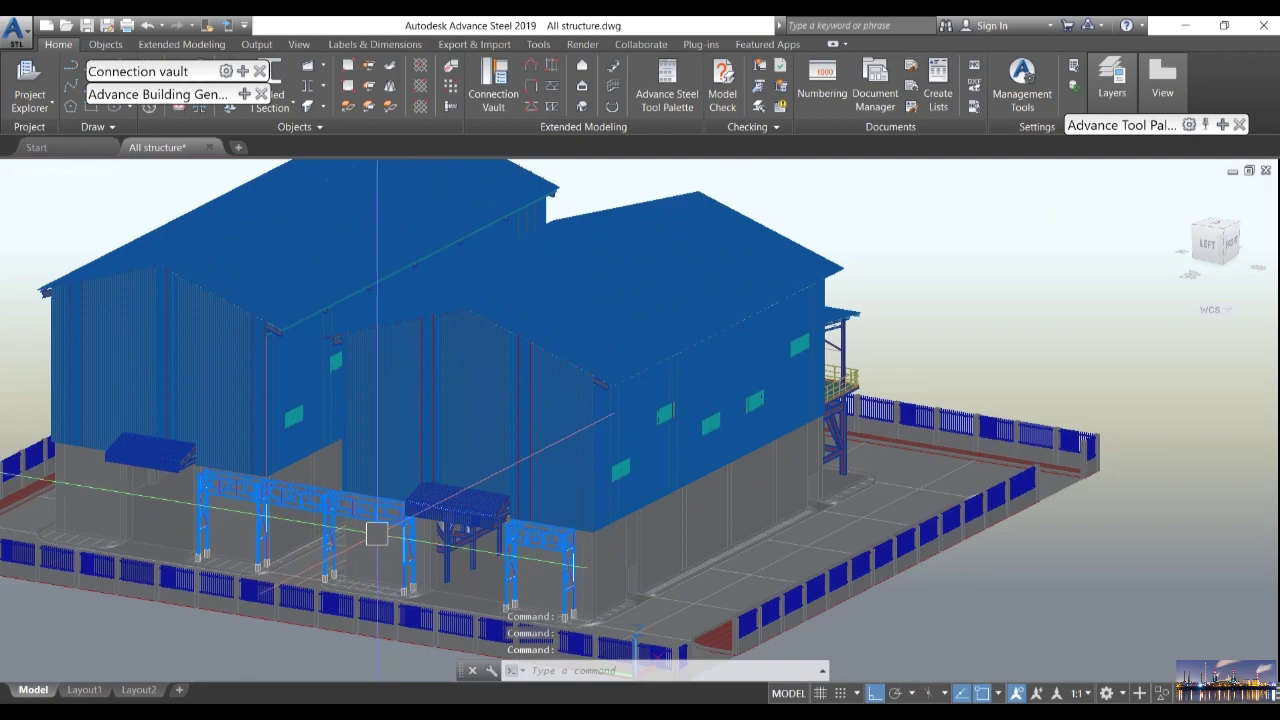
{"action": "mouse_move", "coordinate": [688, 491]}
{"action": "middle_mouse_down", "text": "shift"}
{"action": "mouse_move", "coordinate": [720, 491]}
{"action": "mouse_move", "coordinate": [560, 505]}
{"action": "middle_mouse_up", "text": "shift"}
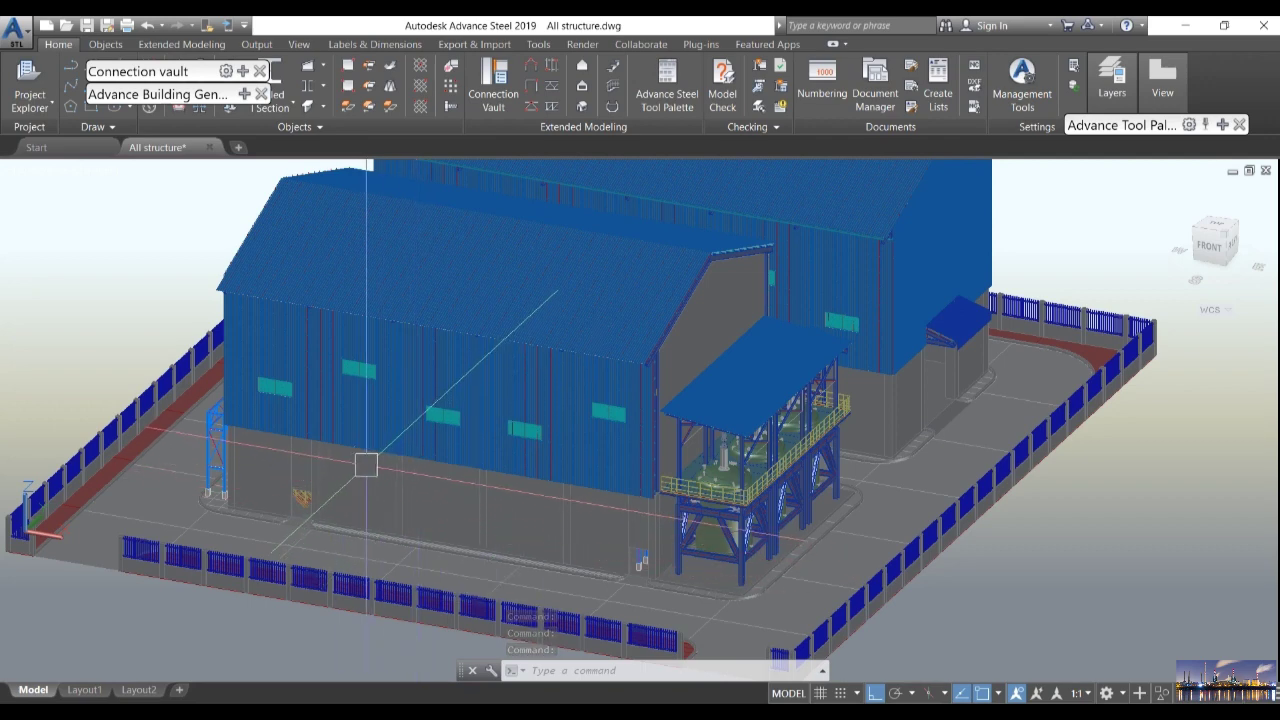
{"action": "mouse_move", "coordinate": [366, 465]}
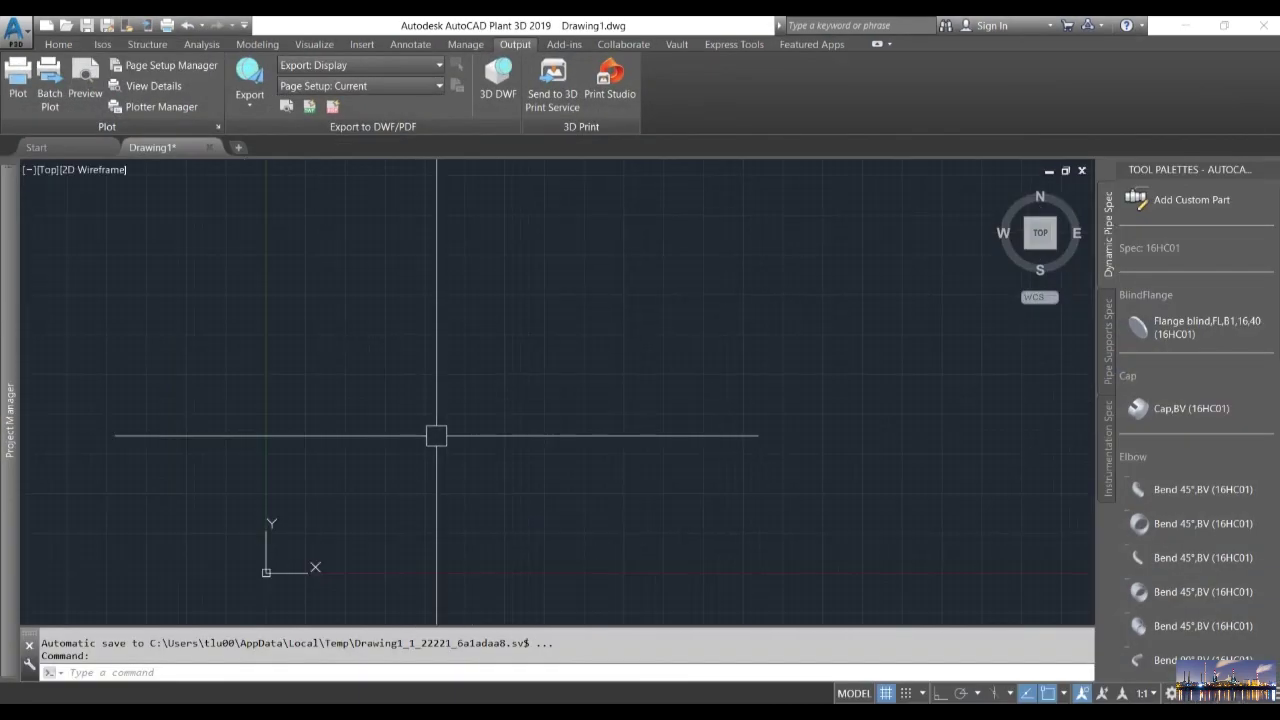
Step: In AutoCAD Plant 3D, start a new project named "Process project" with the description "Chemical project"
{"action": "left_click", "coordinate": [10, 312]}
{"action": "left_click", "coordinate": [195, 188]}
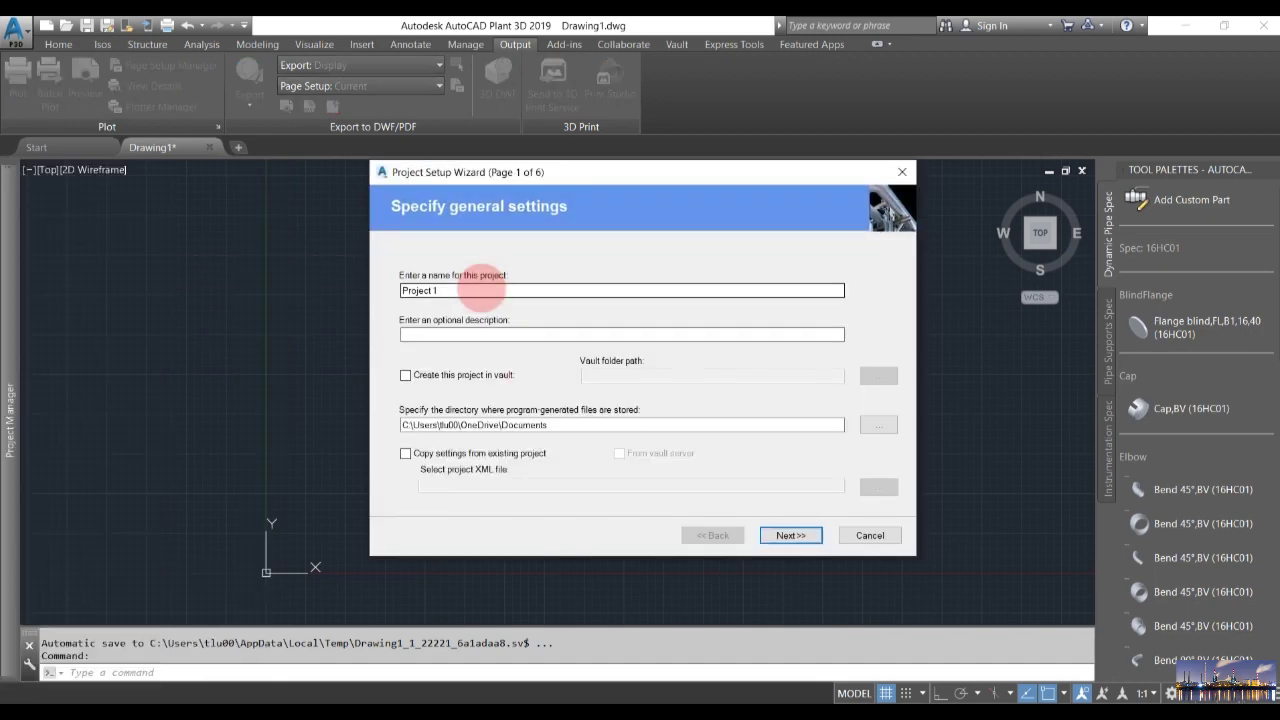
{"action": "left_click_drag", "start_coordinate": [528, 172], "coordinate": [486, 189]}
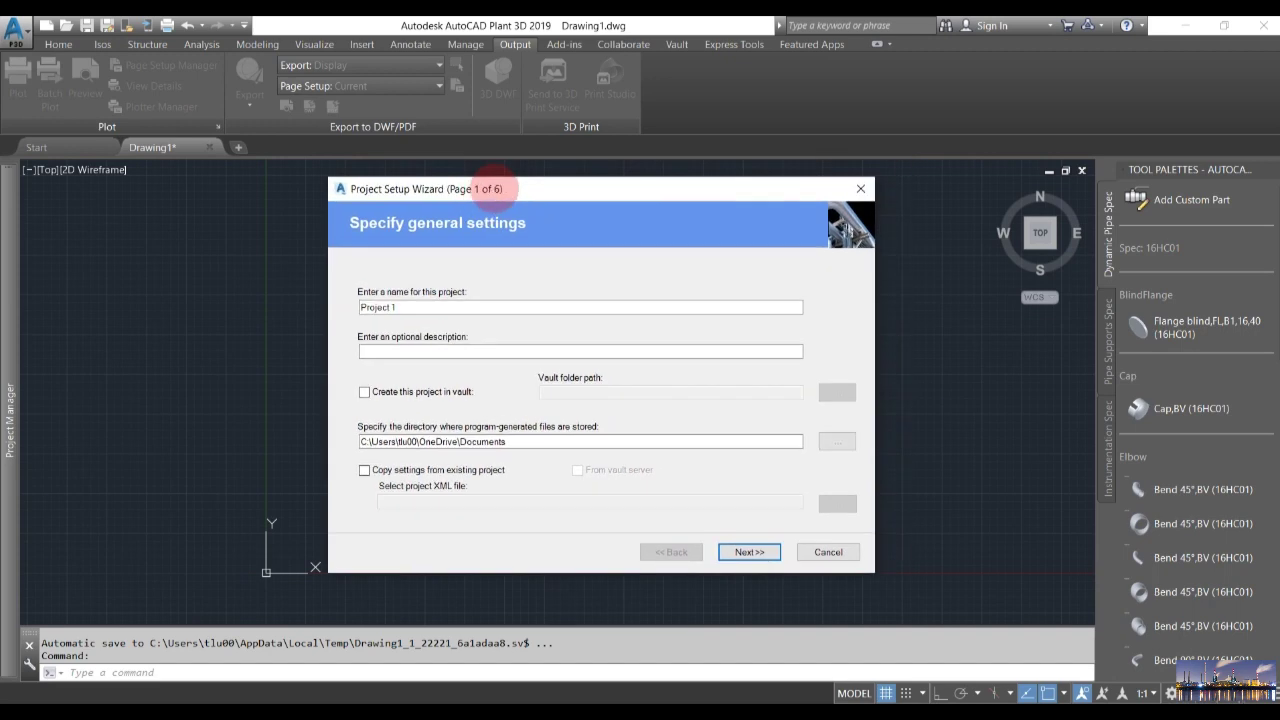
{"action": "left_click_drag", "start_coordinate": [398, 308], "coordinate": [309, 311]}
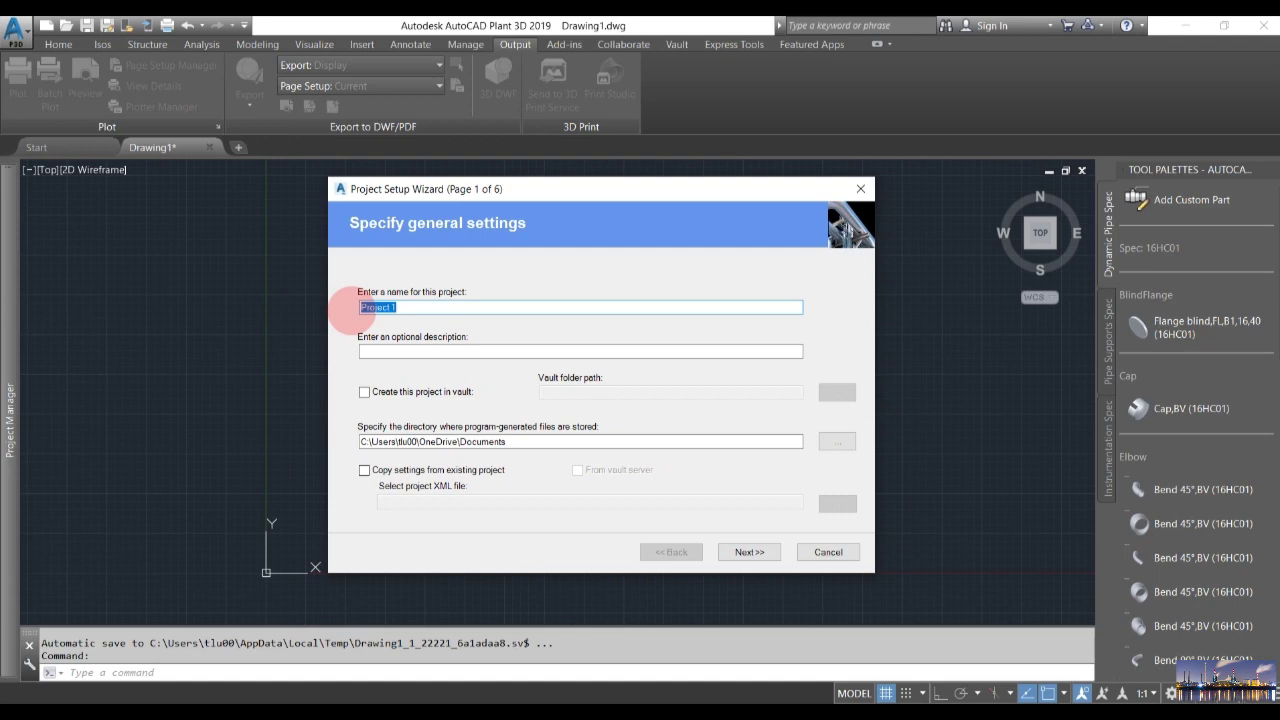
{"action": "type", "text": "Process p"}
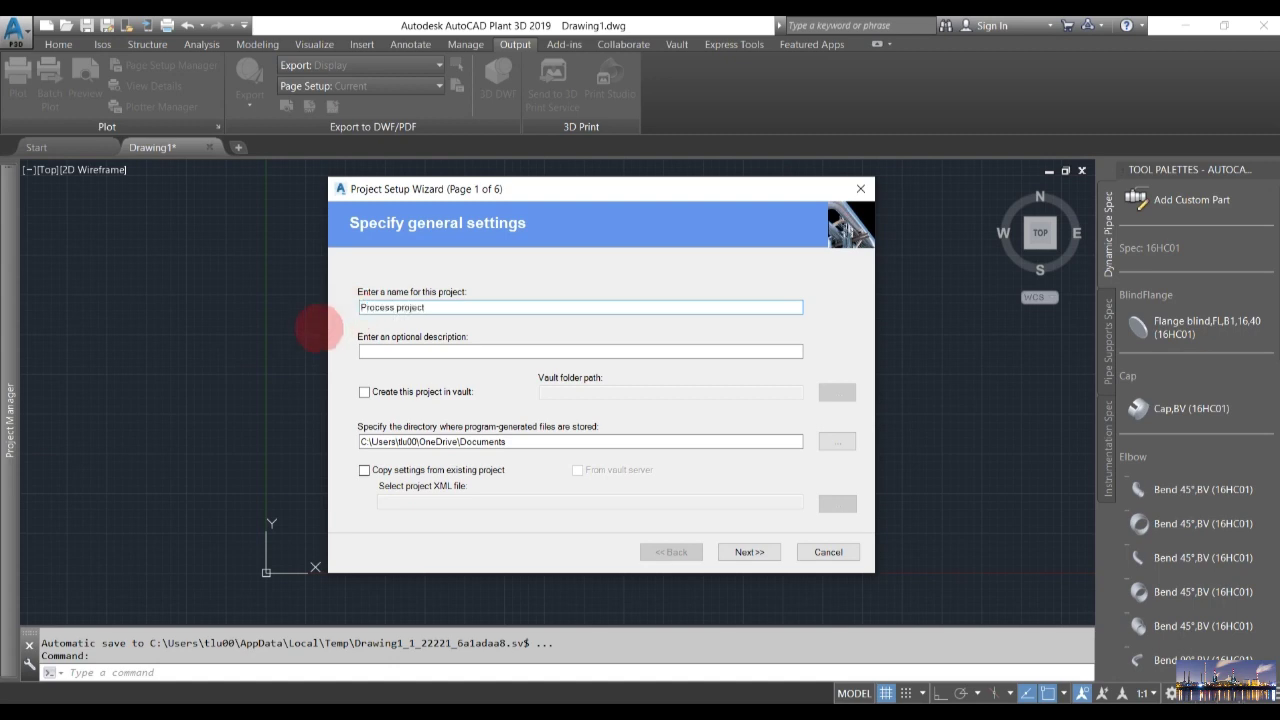
{"action": "left_click", "coordinate": [405, 349]}
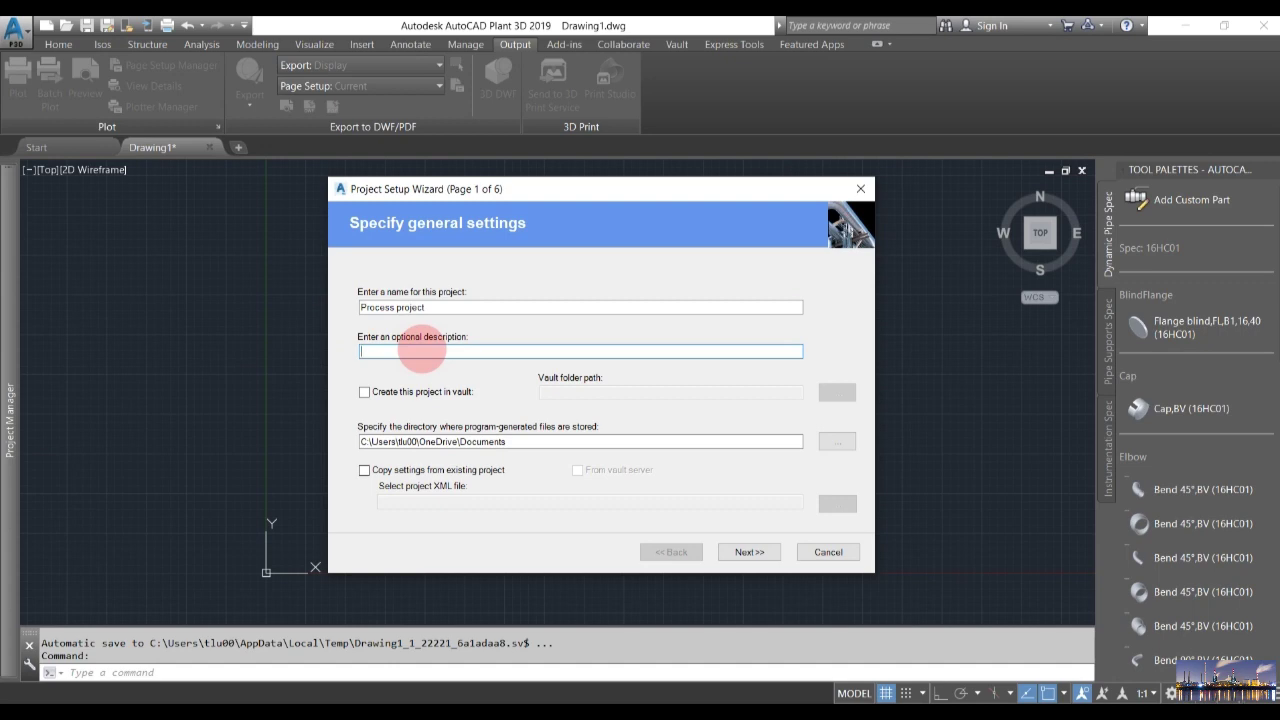
{"action": "type", "text": "Chemical project"}
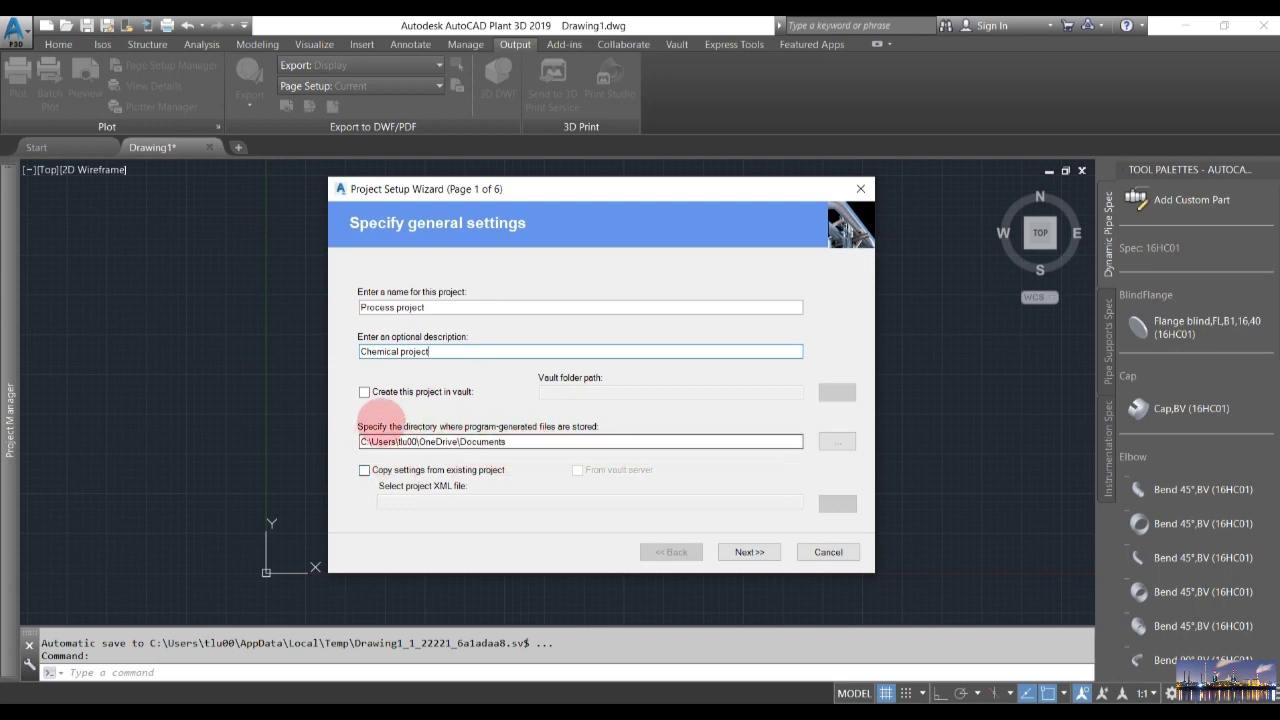
Step: Create a Prj_02 folder in D:\Skills\Plant3D and set it as the directory for the project's program-generated files
{"action": "left_click", "coordinate": [837, 442]}
{"action": "left_click", "coordinate": [643, 187]}
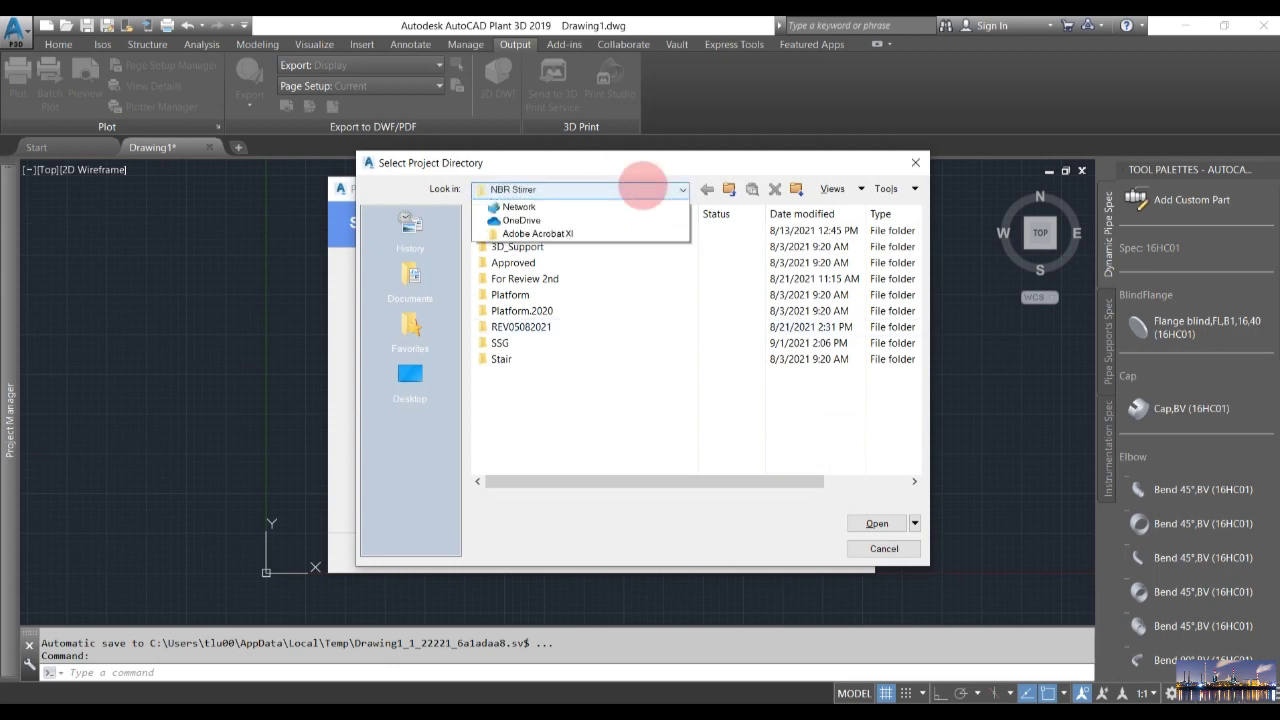
{"action": "left_click", "coordinate": [545, 249]}
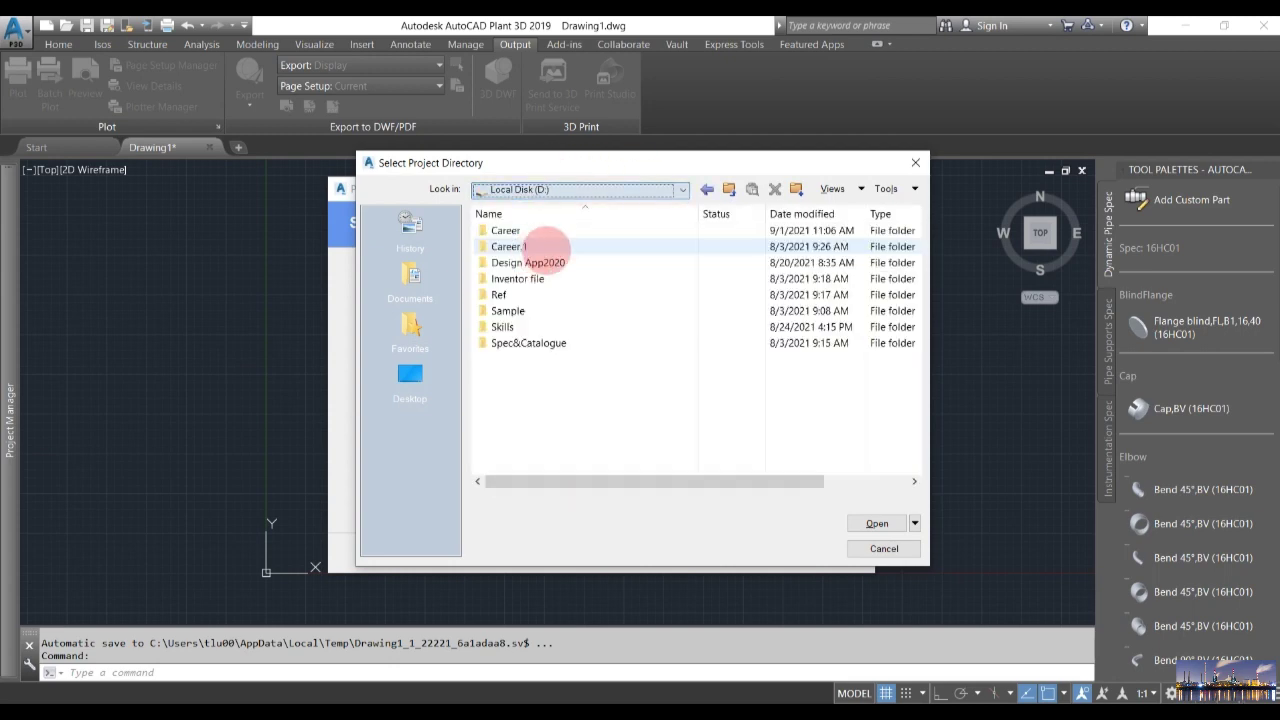
{"action": "double_click", "coordinate": [512, 326]}
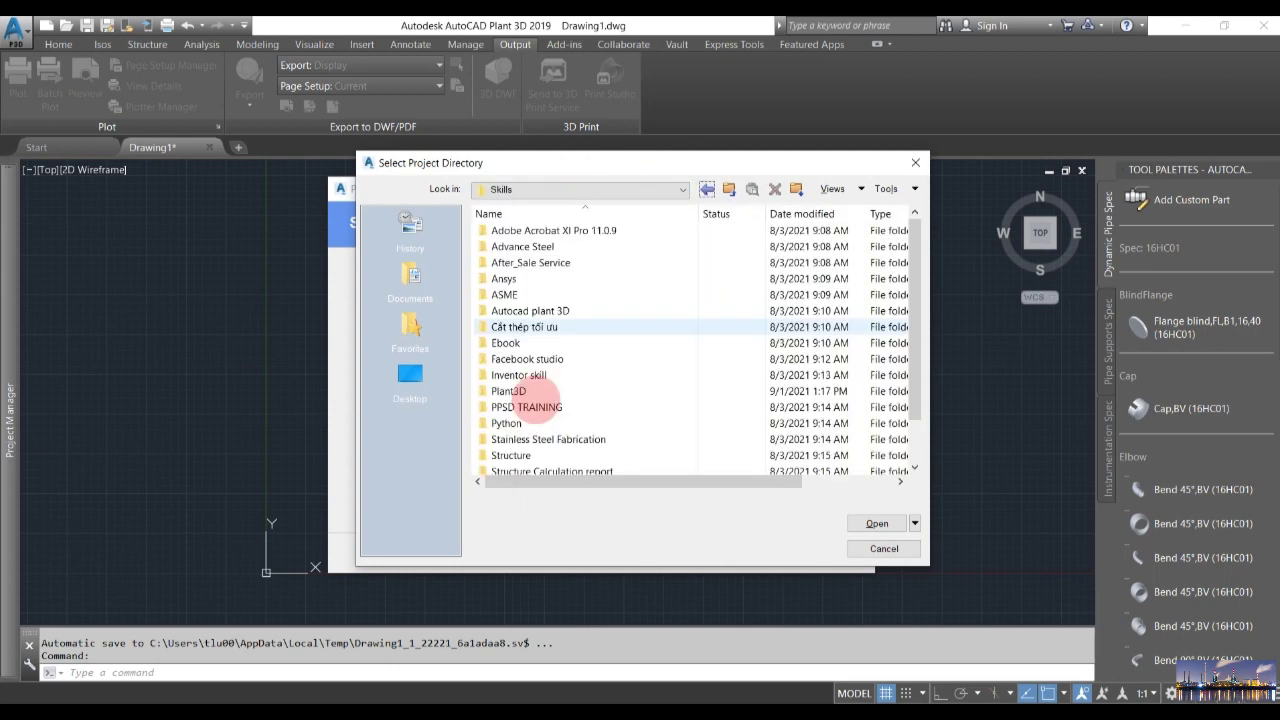
{"action": "double_click", "coordinate": [515, 391]}
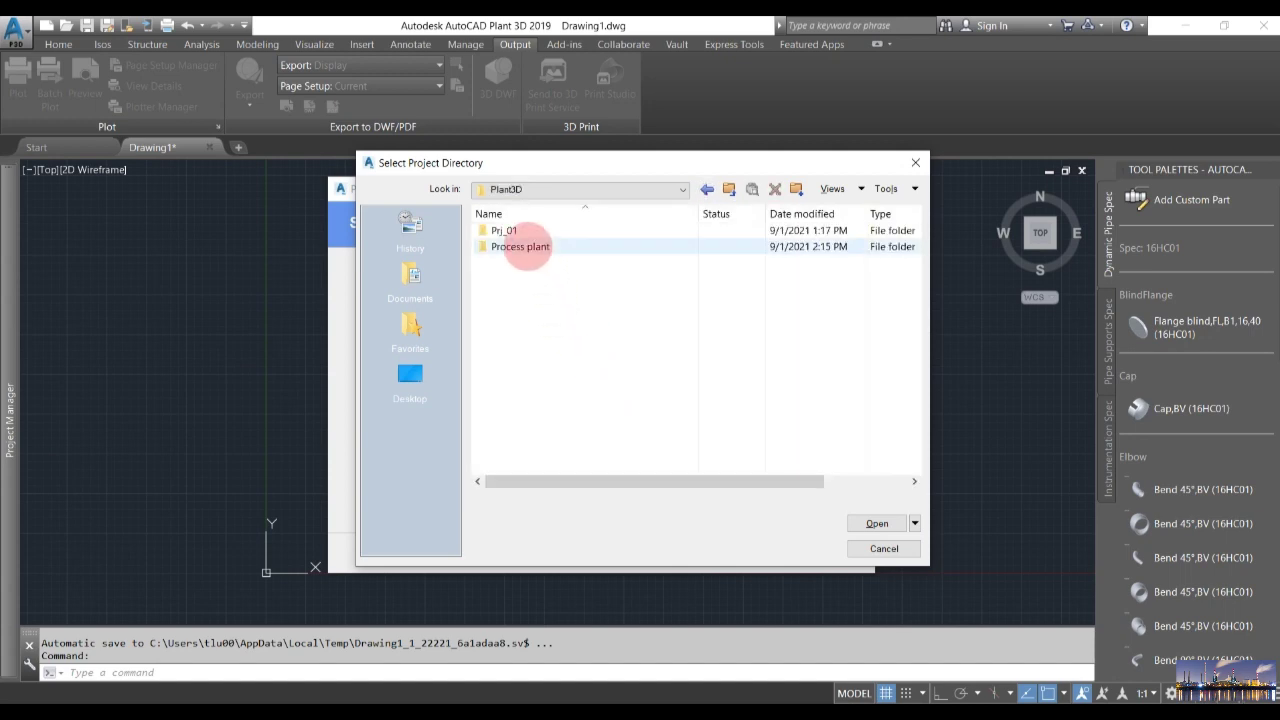
{"action": "left_click", "coordinate": [796, 189]}
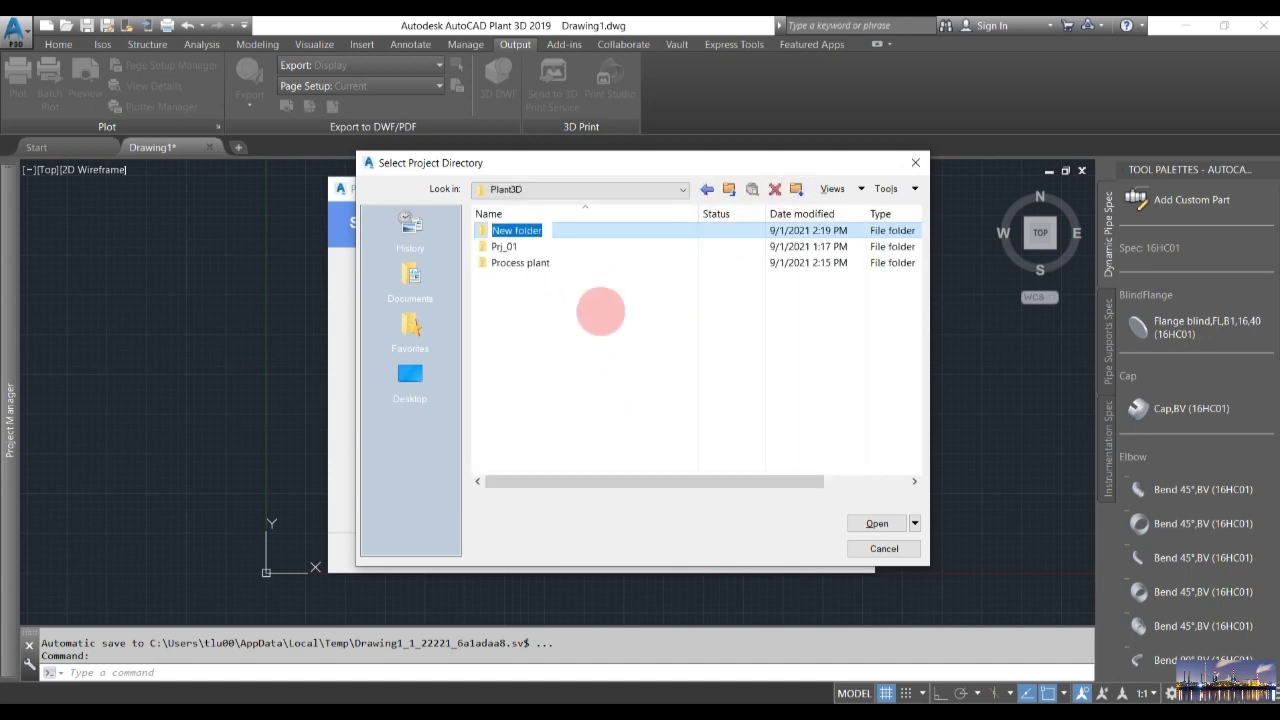
{"action": "type", "text": "P"}
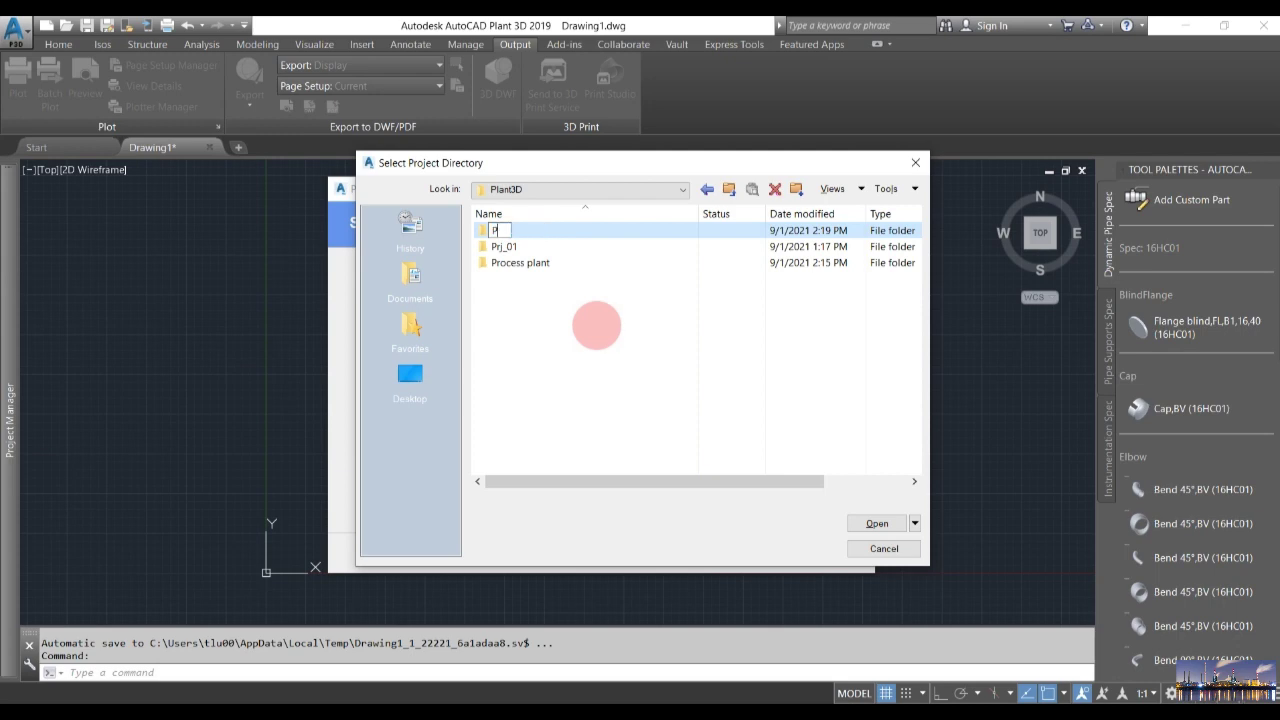
{"action": "type", "text": "rj_02"}
{"action": "left_click", "coordinate": [872, 523]}
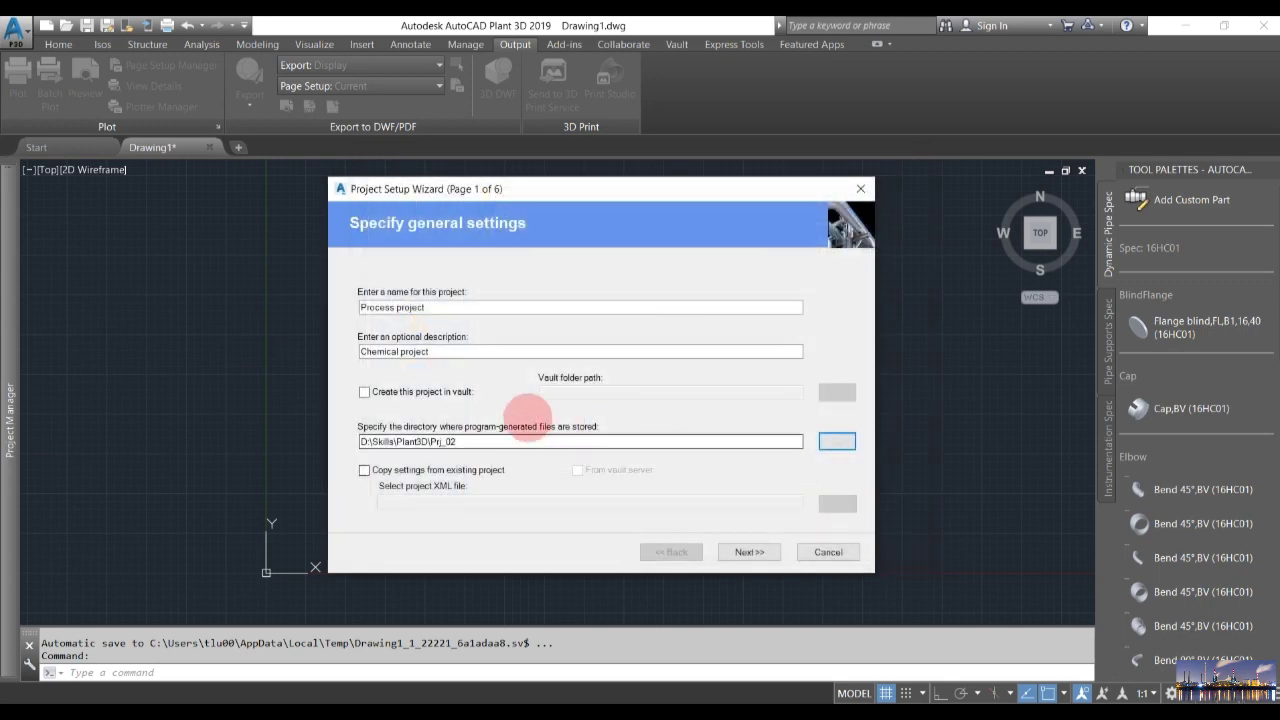
Step: Set the project's base unit to Metric, keeping nominal diameters reported in millimeters
{"action": "left_click", "coordinate": [749, 552]}
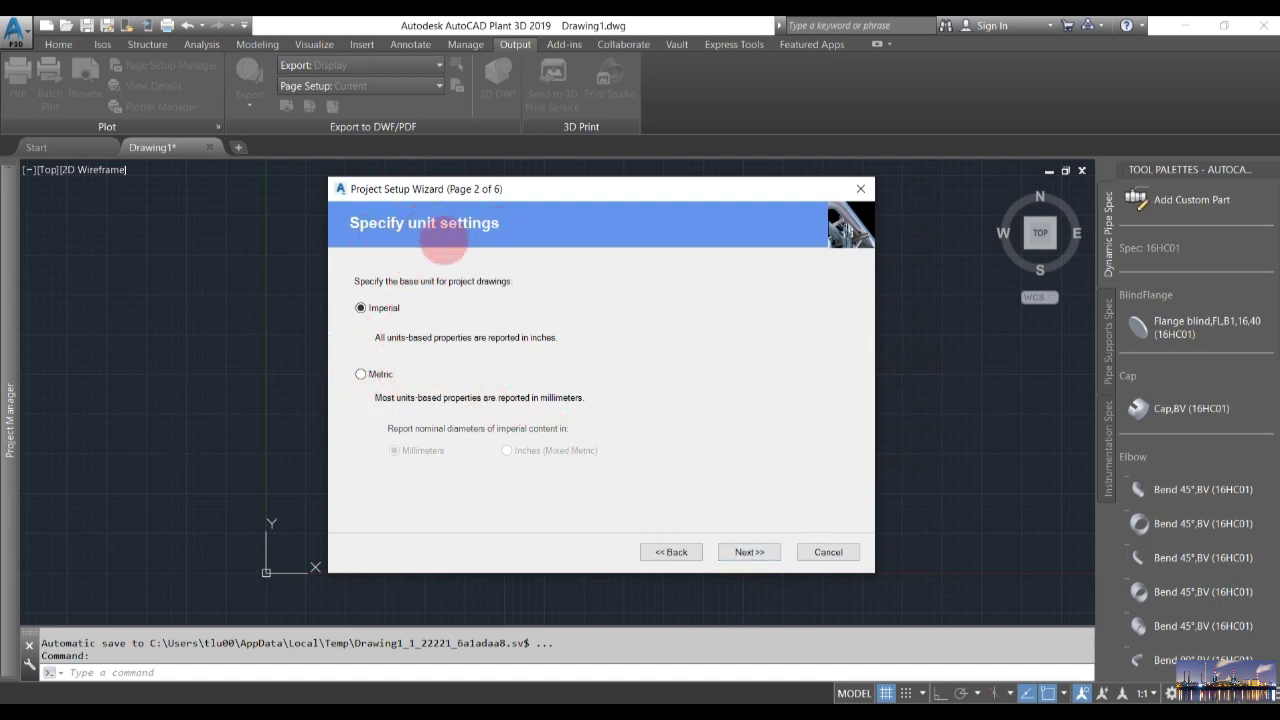
{"action": "left_click", "coordinate": [361, 374]}
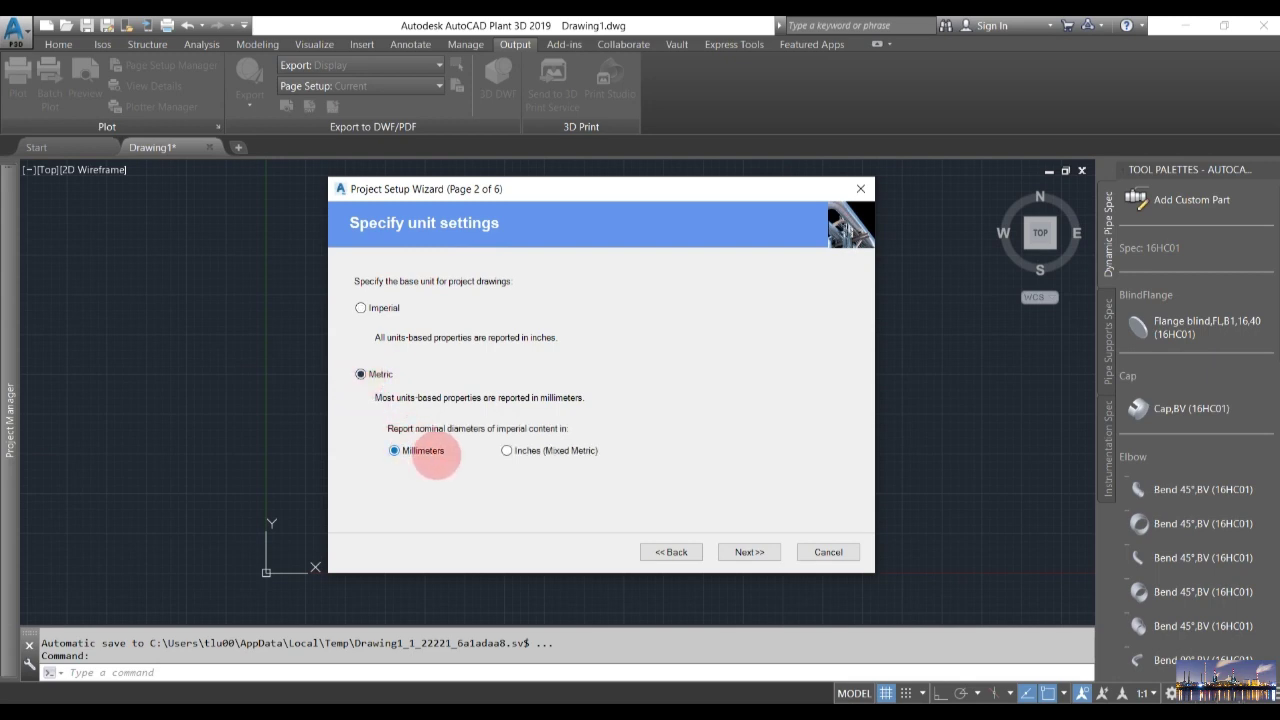
{"action": "left_click", "coordinate": [749, 552]}
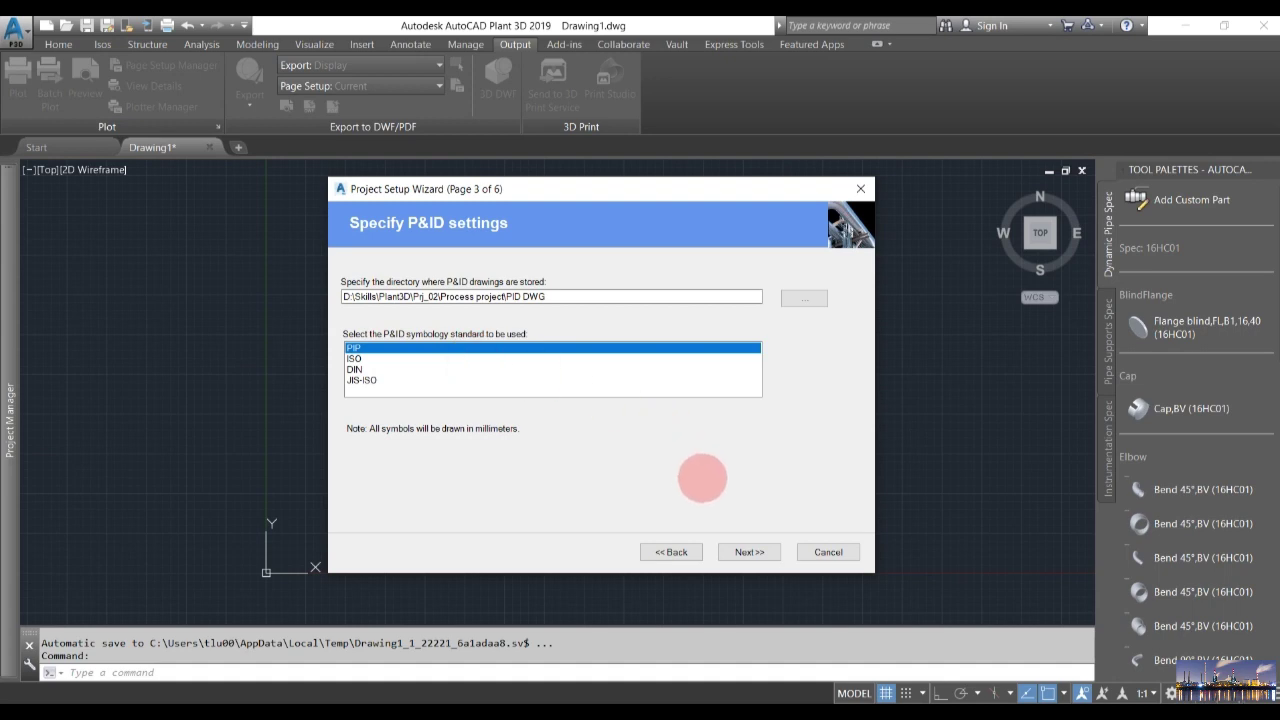
Step: Accept the PIP symbology, default Plant 3D directories and single-user SQLite database, and generate the project
{"action": "left_click", "coordinate": [748, 551]}
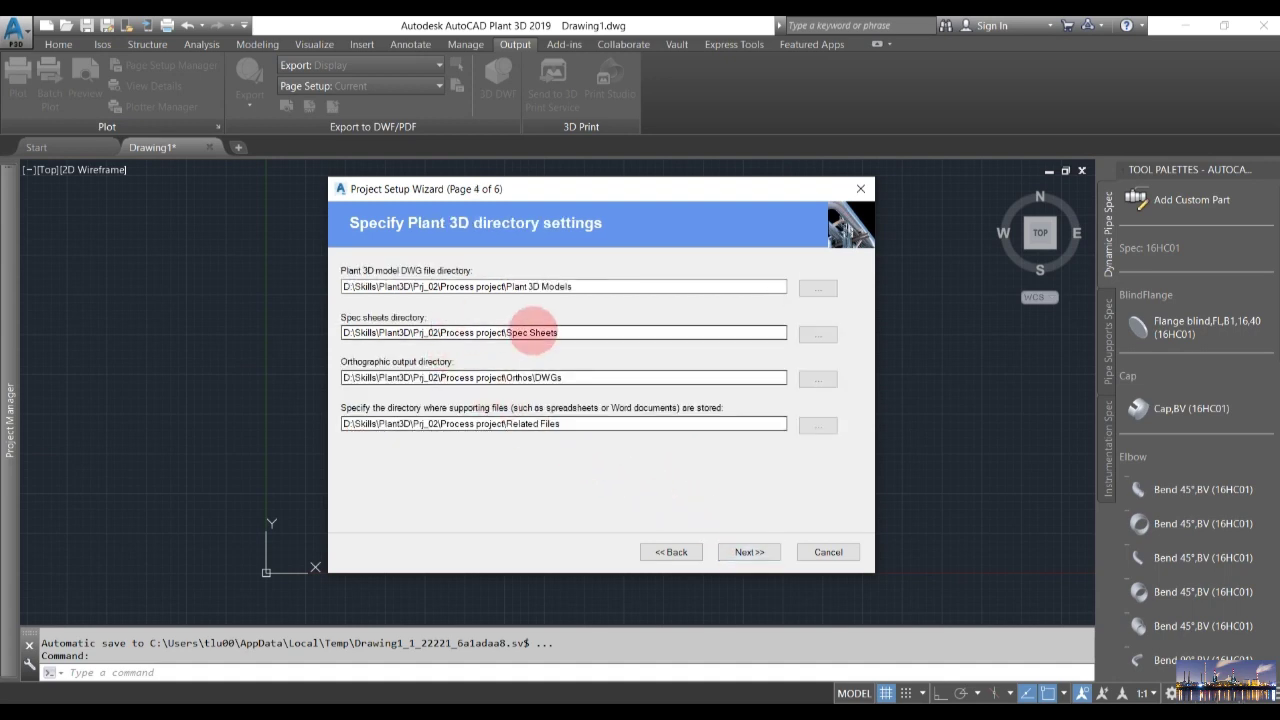
{"action": "left_click", "coordinate": [750, 552]}
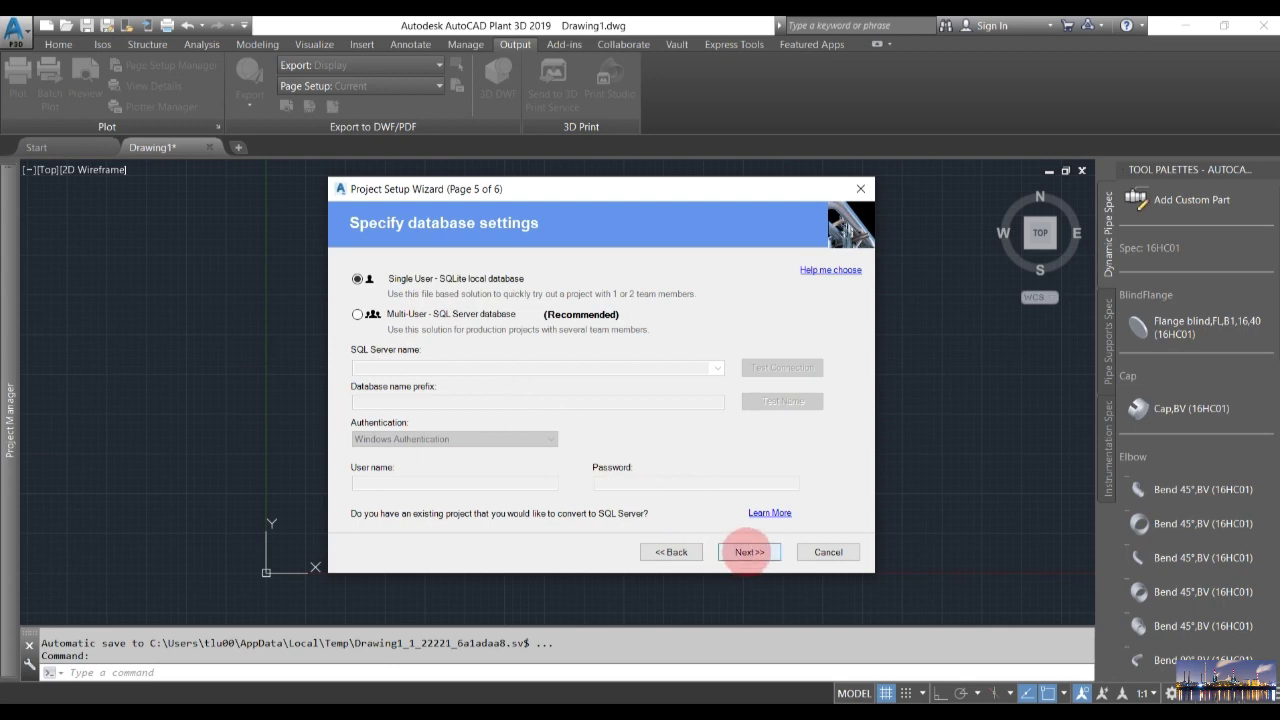
{"action": "left_click", "coordinate": [749, 552]}
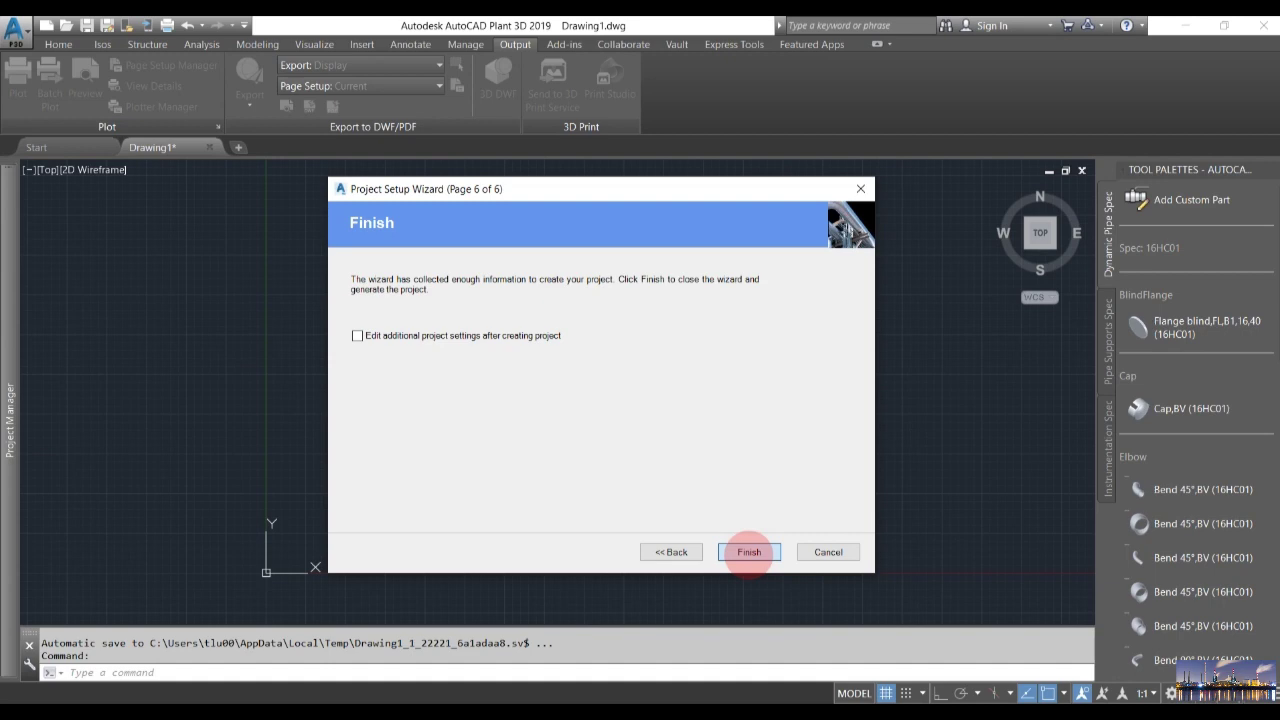
{"action": "left_click", "coordinate": [749, 552]}
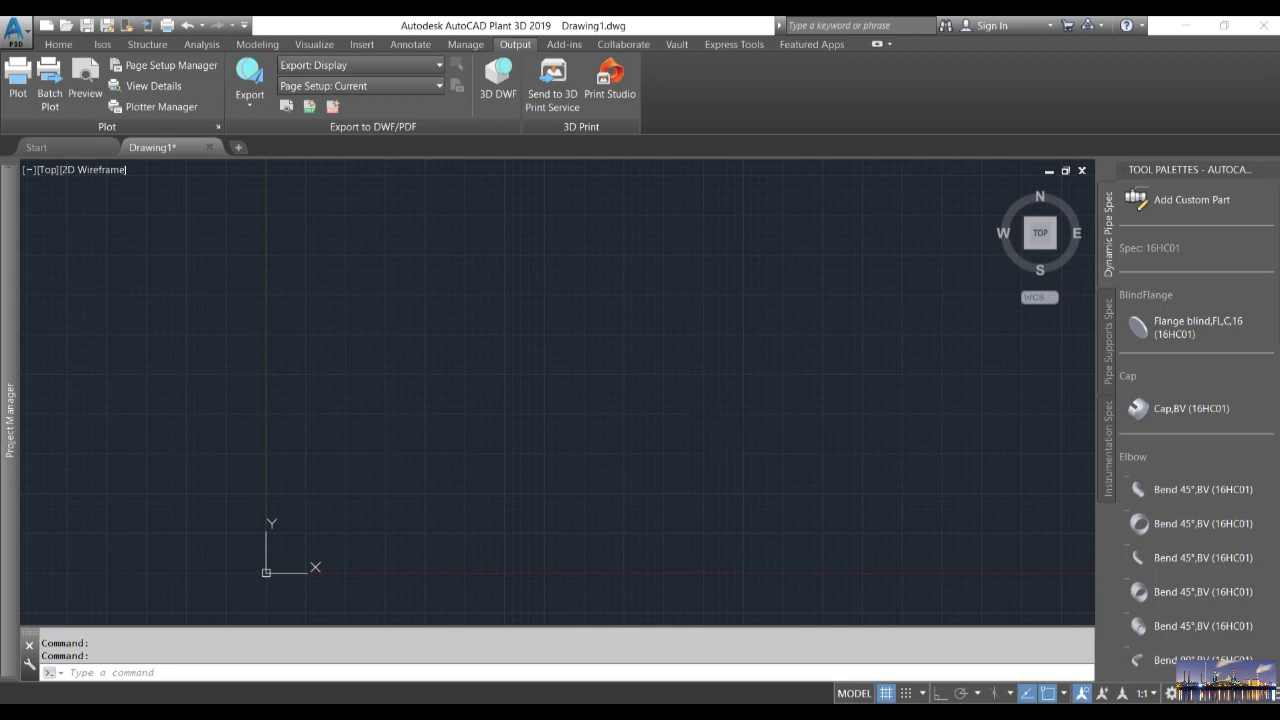
Step: Create a folder named "Tanks area" under Plant 3D Drawings in the new project
{"action": "left_click", "coordinate": [6, 322]}
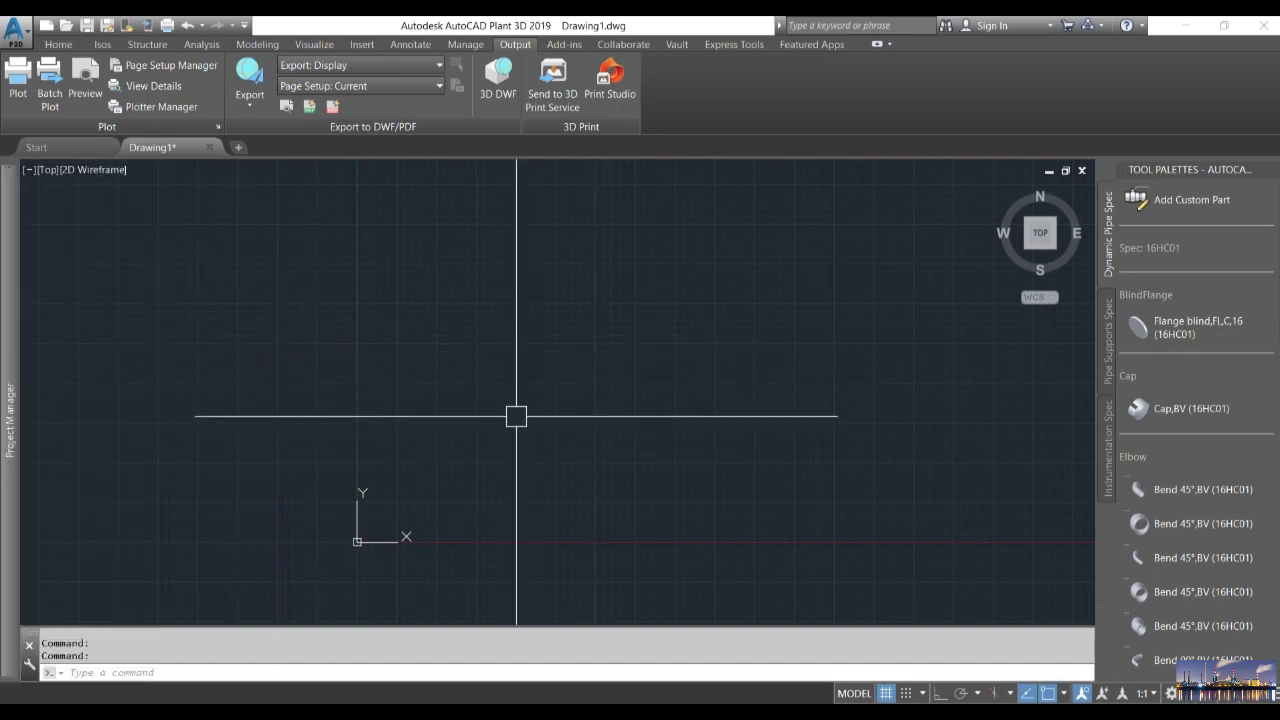
{"action": "mouse_move", "coordinate": [12, 322]}
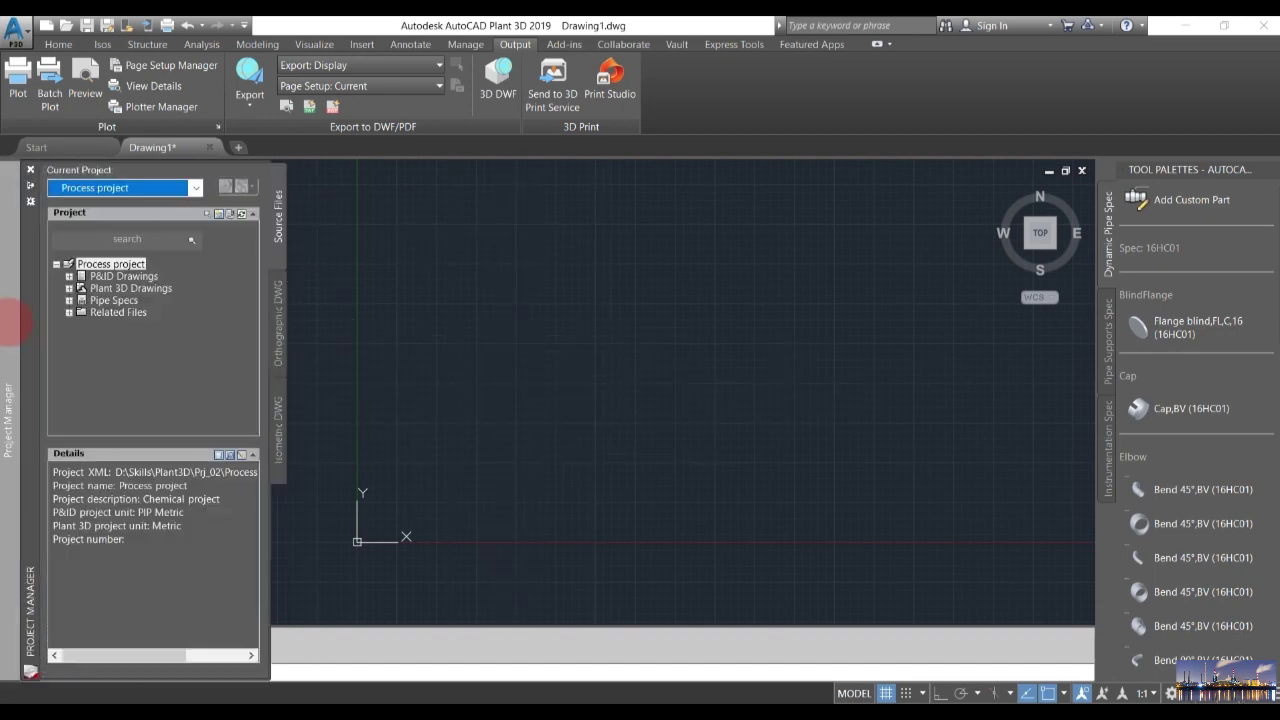
{"action": "left_click", "coordinate": [74, 288]}
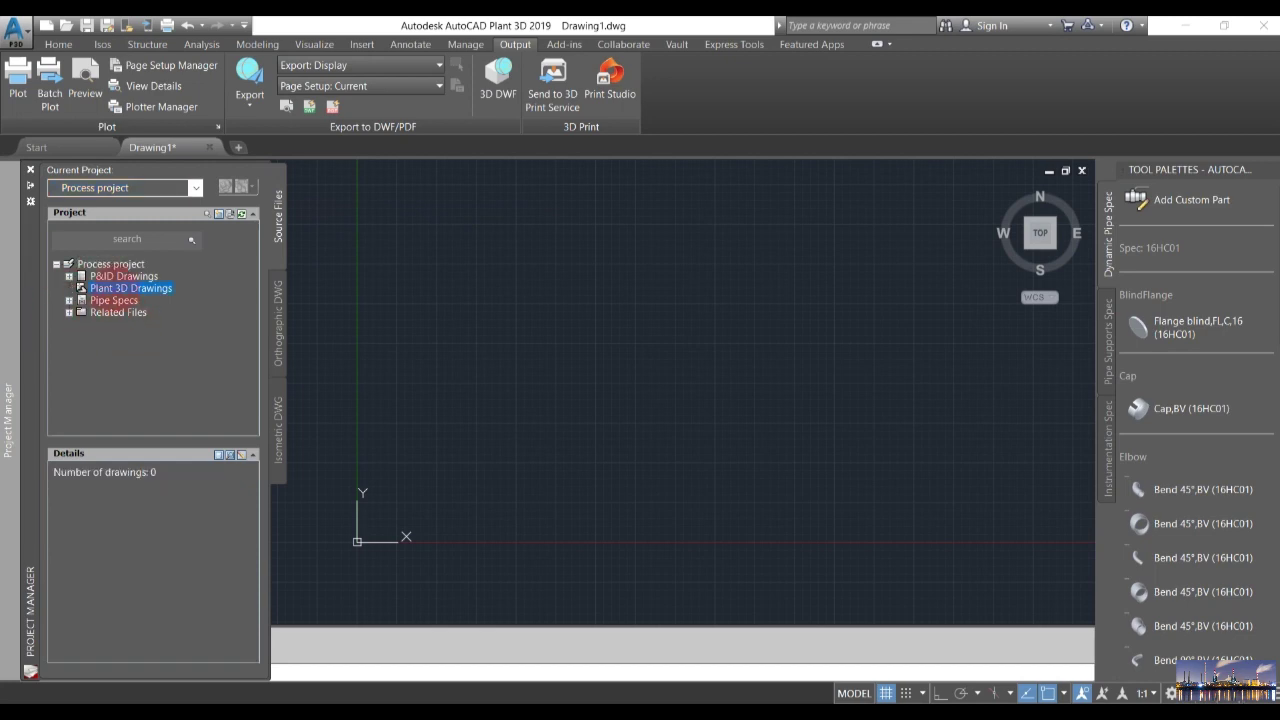
{"action": "right_click", "coordinate": [118, 289]}
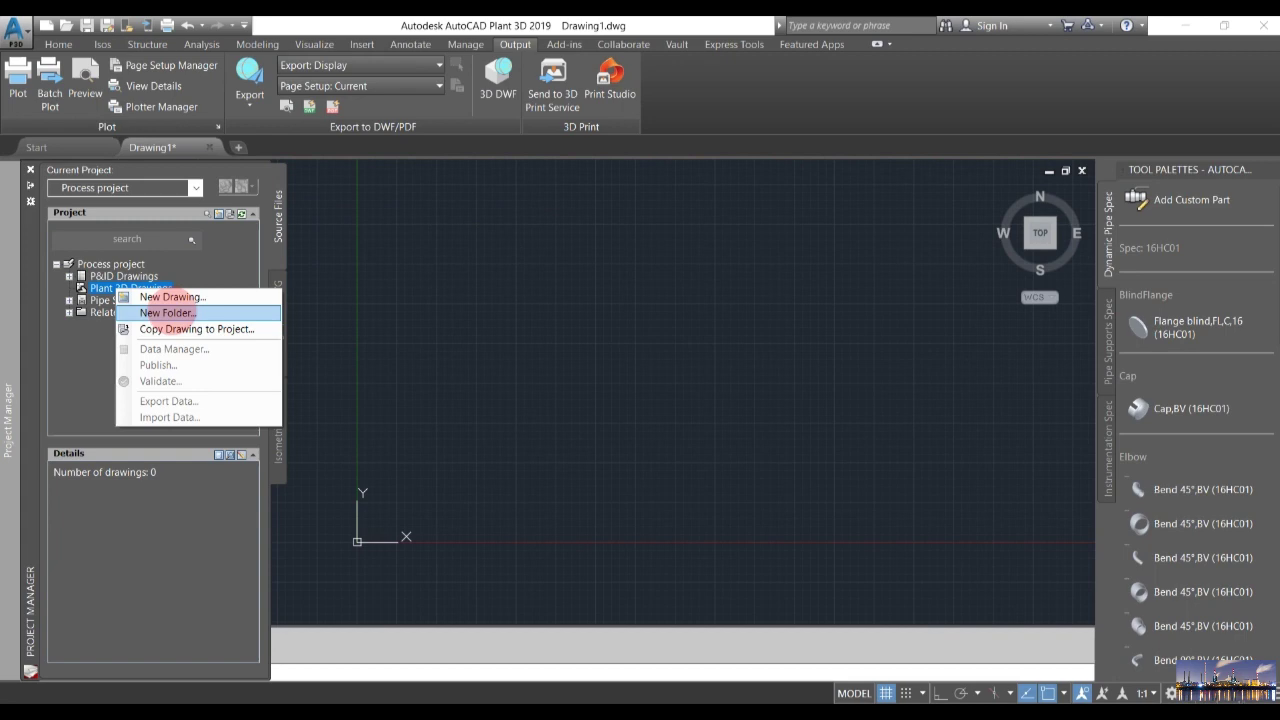
{"action": "left_click", "coordinate": [160, 313]}
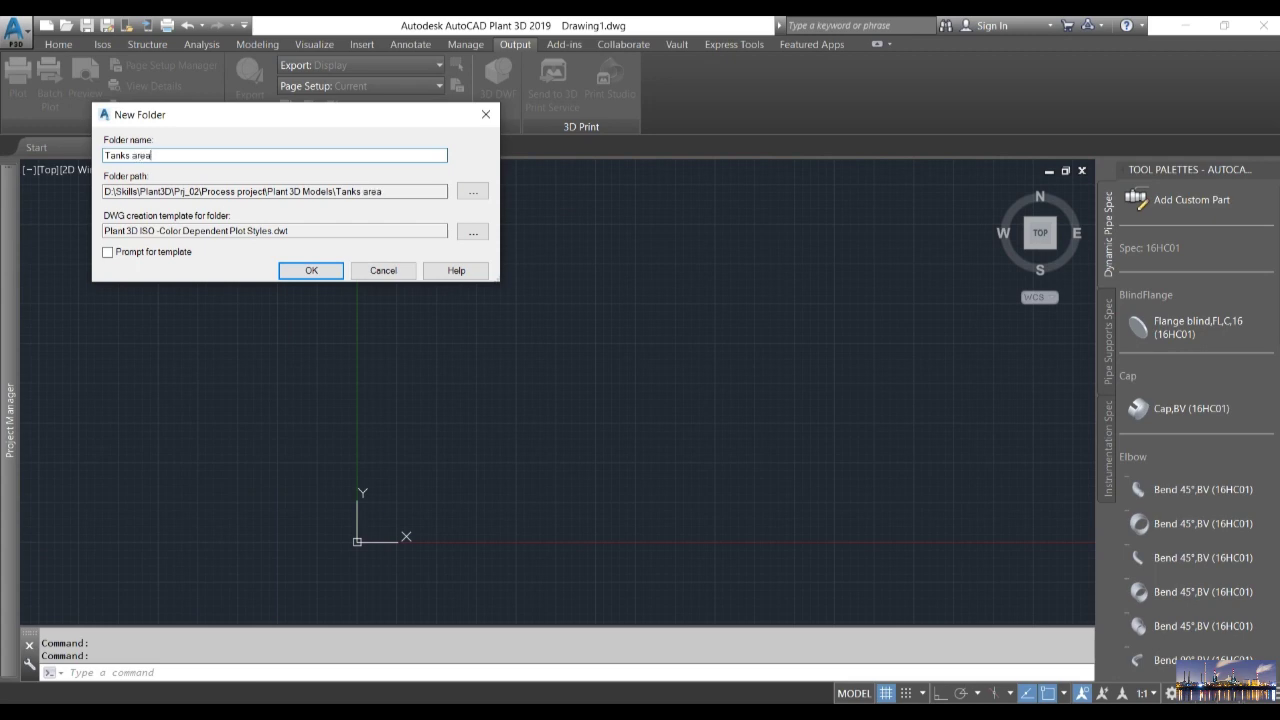
{"action": "type", "text": "Tanks area"}
{"action": "left_click", "coordinate": [311, 270]}
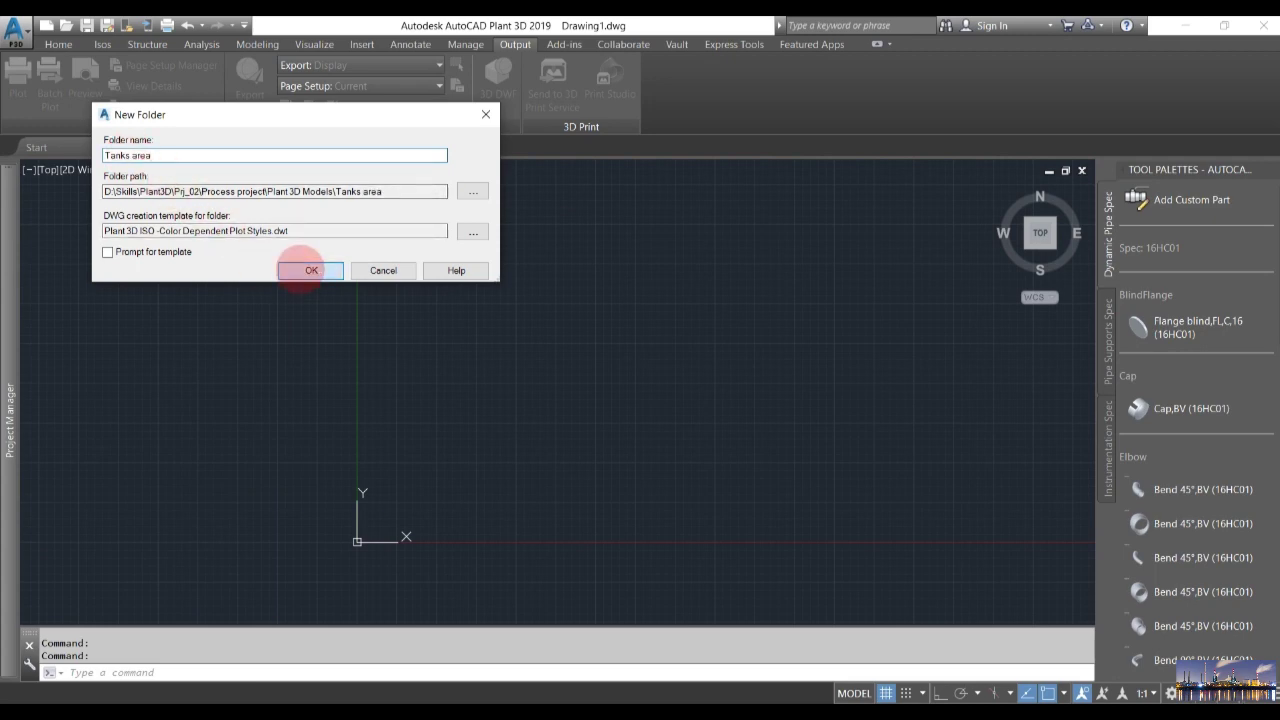
Step: Keep the Project Manager open and create a folder named "Process building" under Plant 3D Drawings
{"action": "left_click", "coordinate": [10, 290]}
{"action": "left_click", "coordinate": [20, 190]}
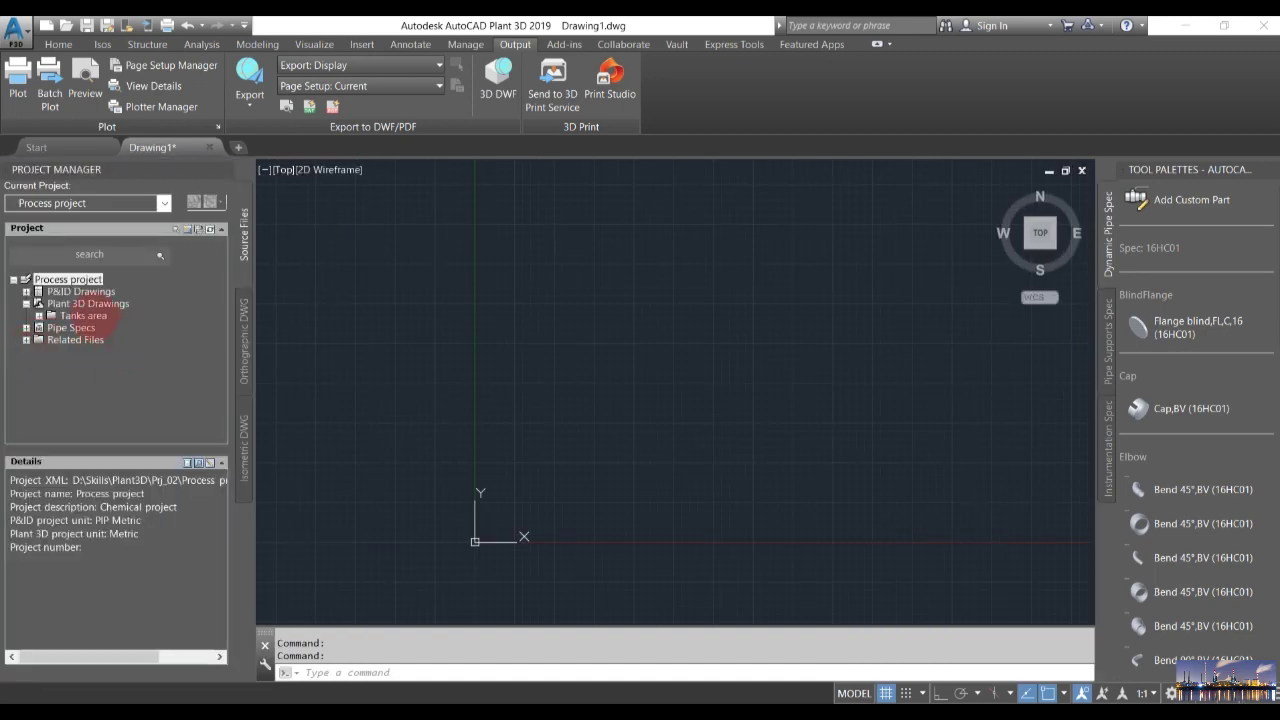
{"action": "left_click", "coordinate": [88, 303]}
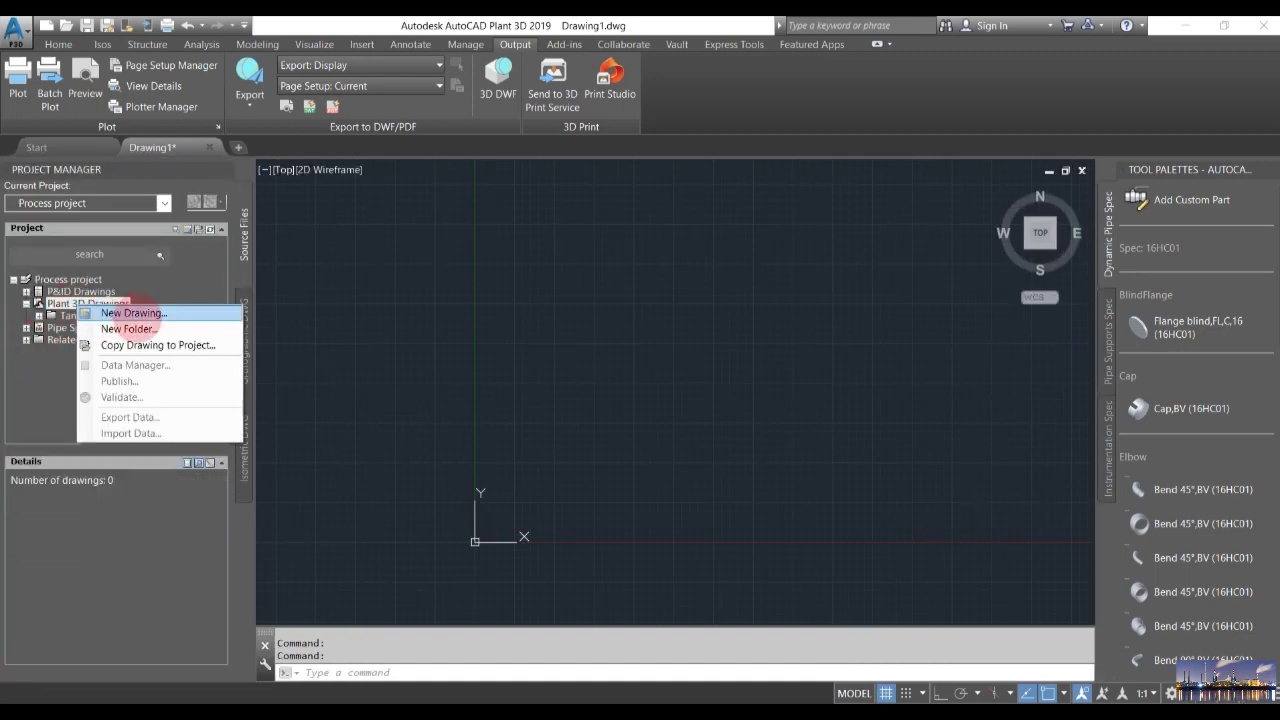
{"action": "left_click", "coordinate": [145, 330]}
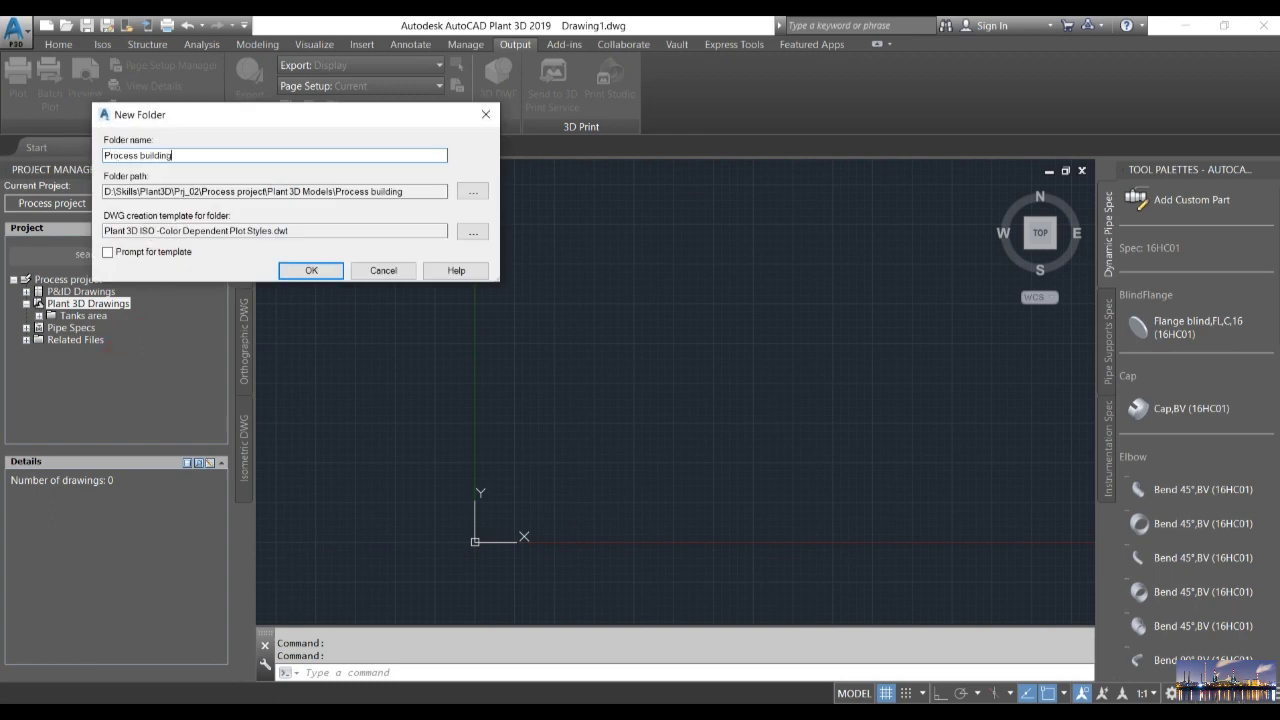
{"action": "key", "text": "Return"}
{"action": "left_click", "coordinate": [165, 320]}
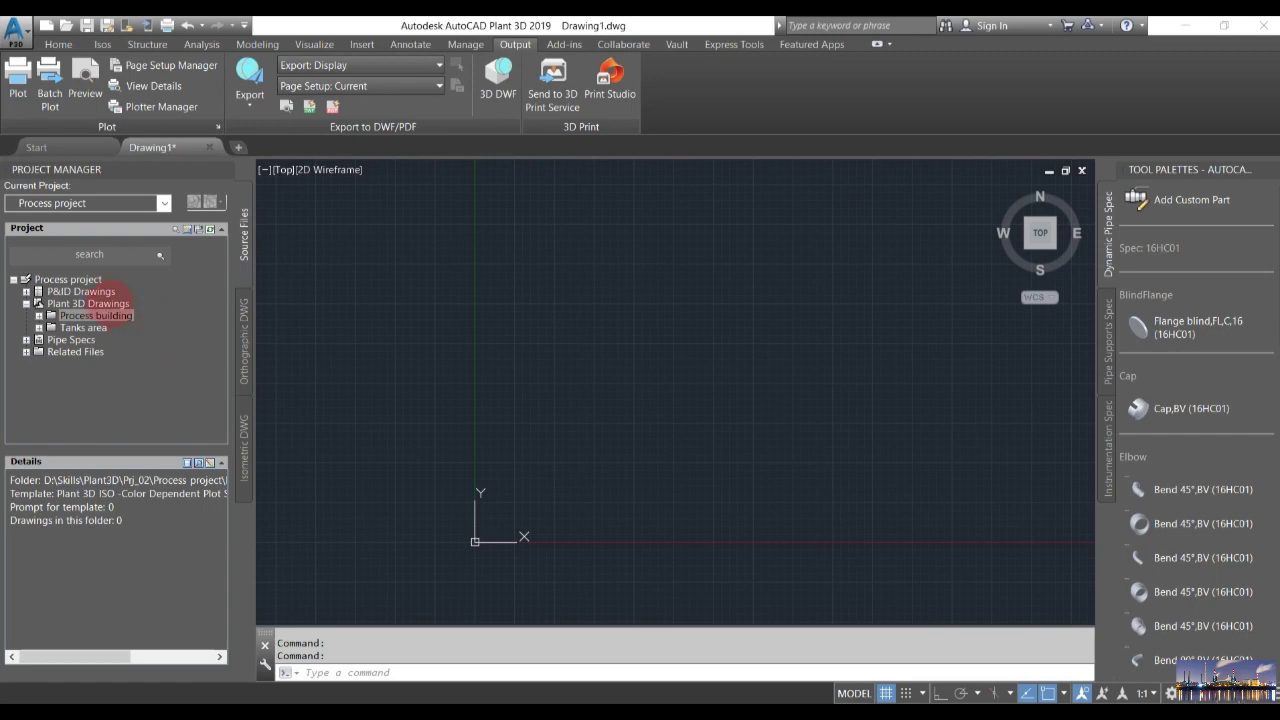
Step: Create a folder named "Piperack" under Plant 3D Drawings, using the default path and template
{"action": "right_click", "coordinate": [100, 303]}
{"action": "left_click", "coordinate": [155, 328]}
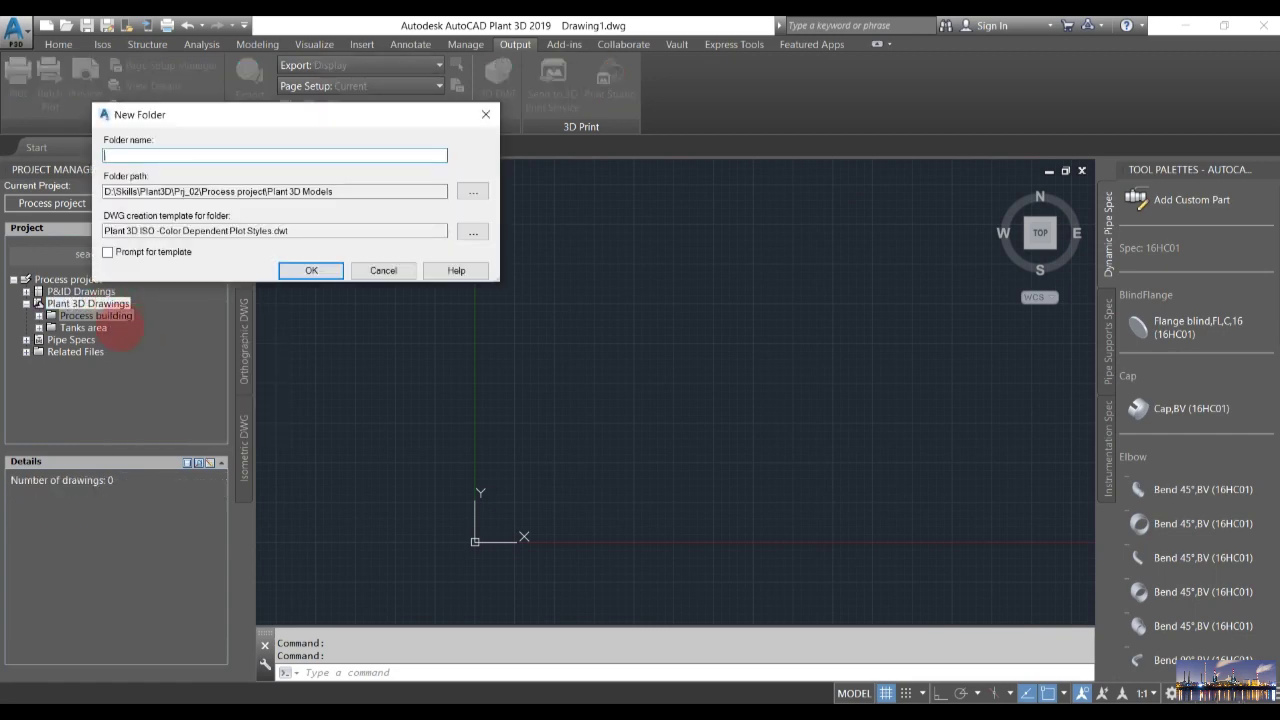
{"action": "type", "text": "P"}
{"action": "type", "text": "oip"}
{"action": "key", "text": "BackSpace"}
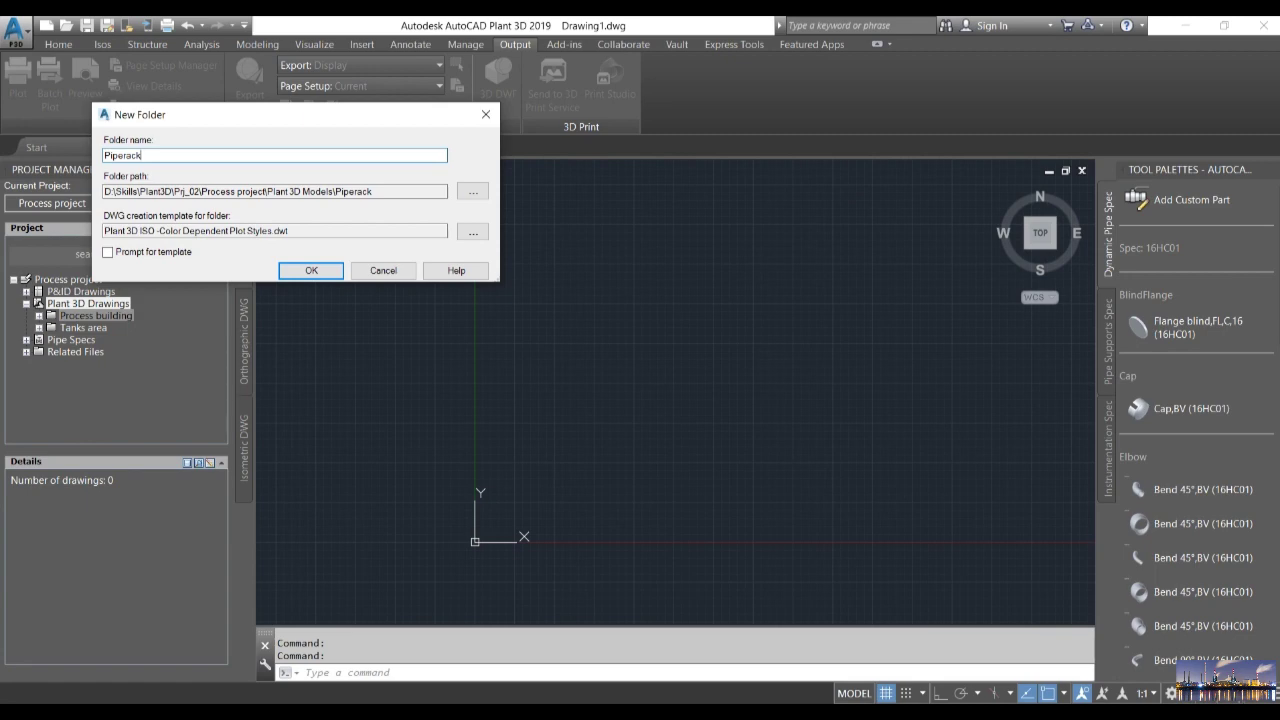
{"action": "key", "text": "Return"}
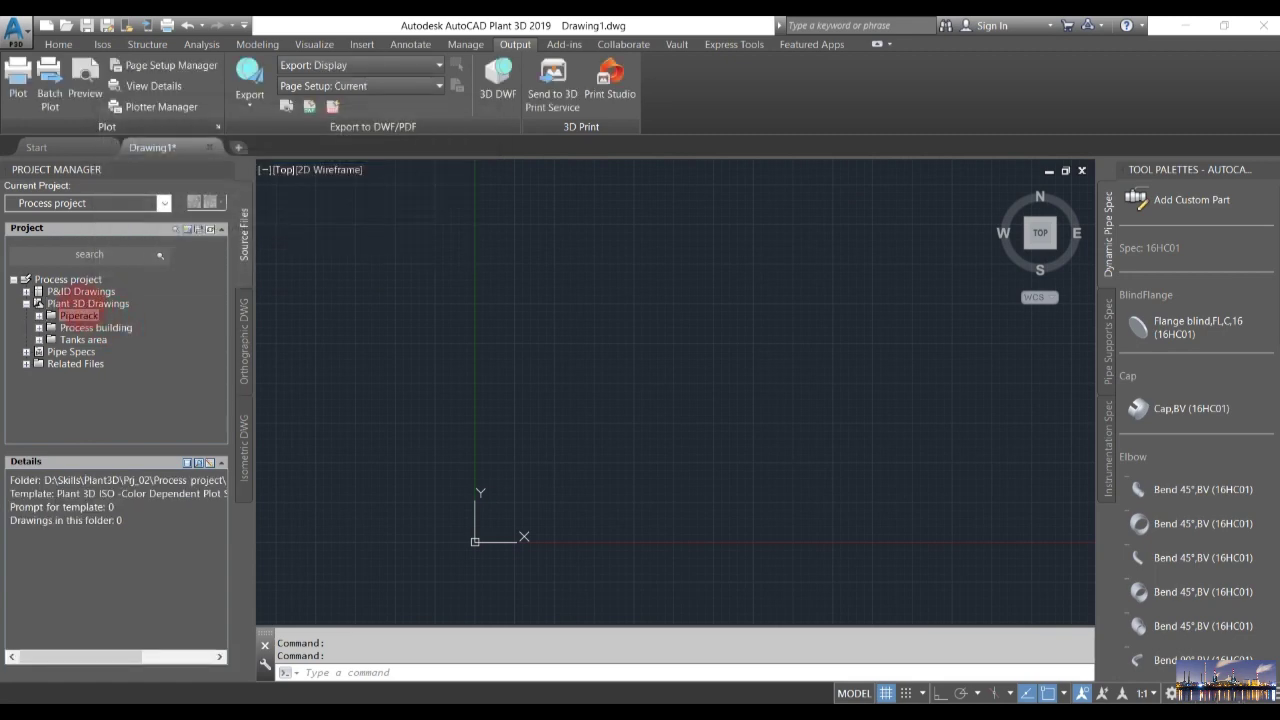
Step: Create a folder named "Overall project" under Plant 3D Drawings, using the default path and template
{"action": "left_click", "coordinate": [88, 303]}
{"action": "right_click", "coordinate": [88, 303]}
{"action": "left_click", "coordinate": [128, 332]}
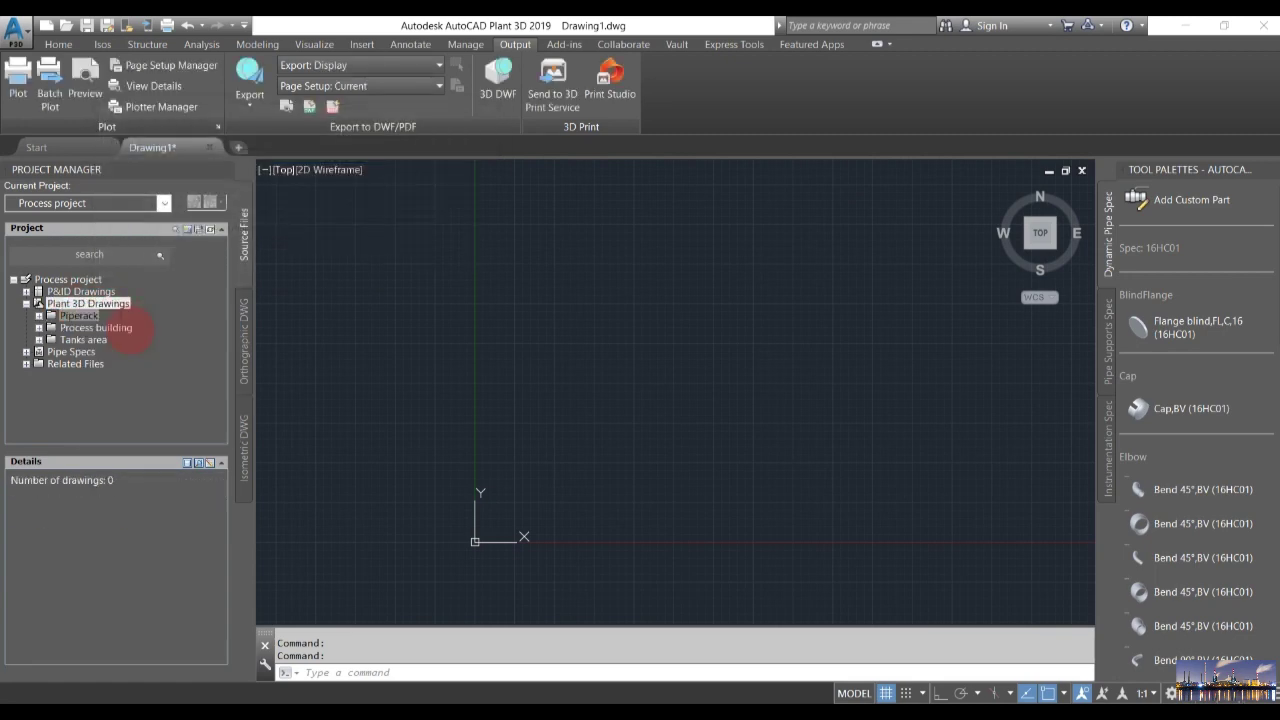
{"action": "left_click", "coordinate": [175, 153]}
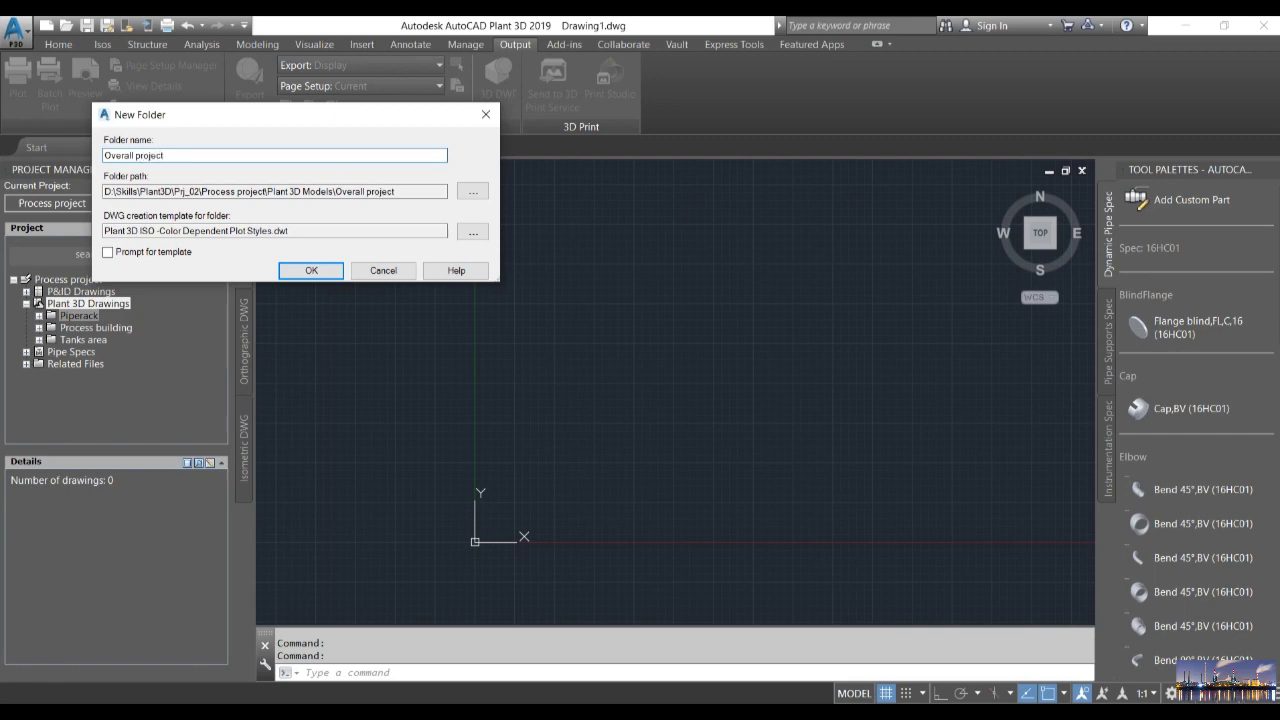
{"action": "key", "text": "Return"}
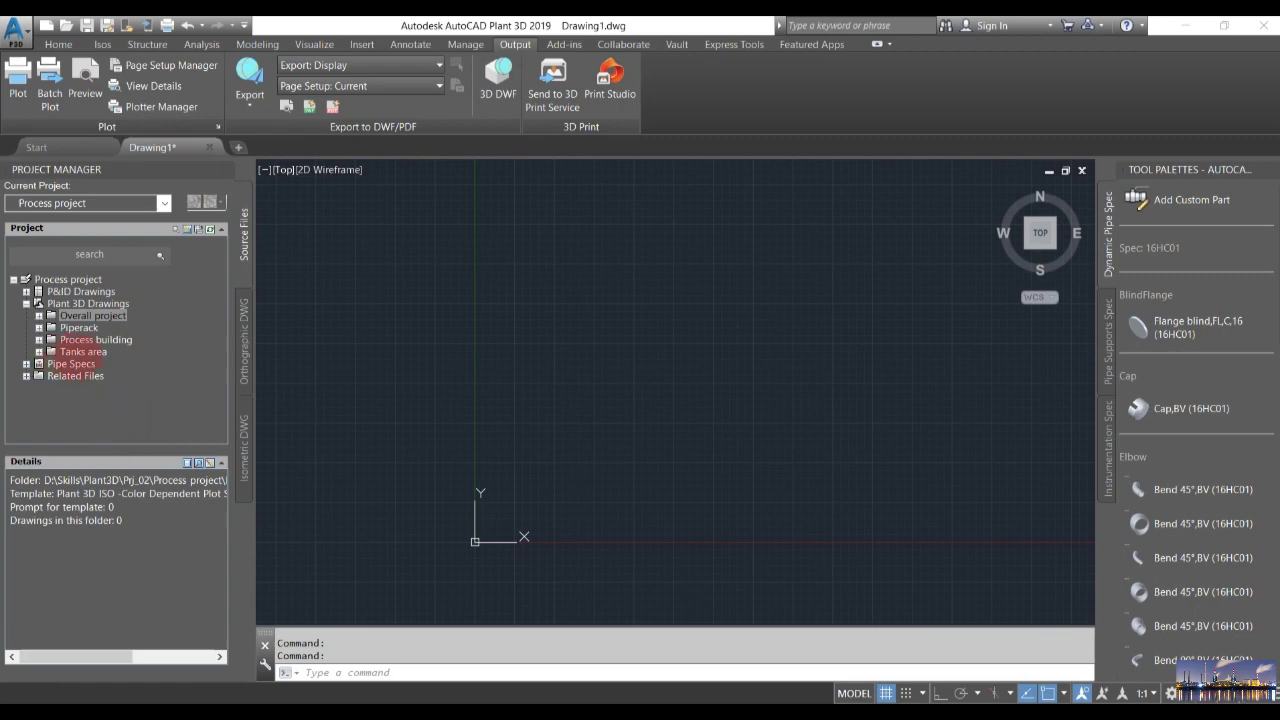
{"action": "left_click", "coordinate": [82, 352]}
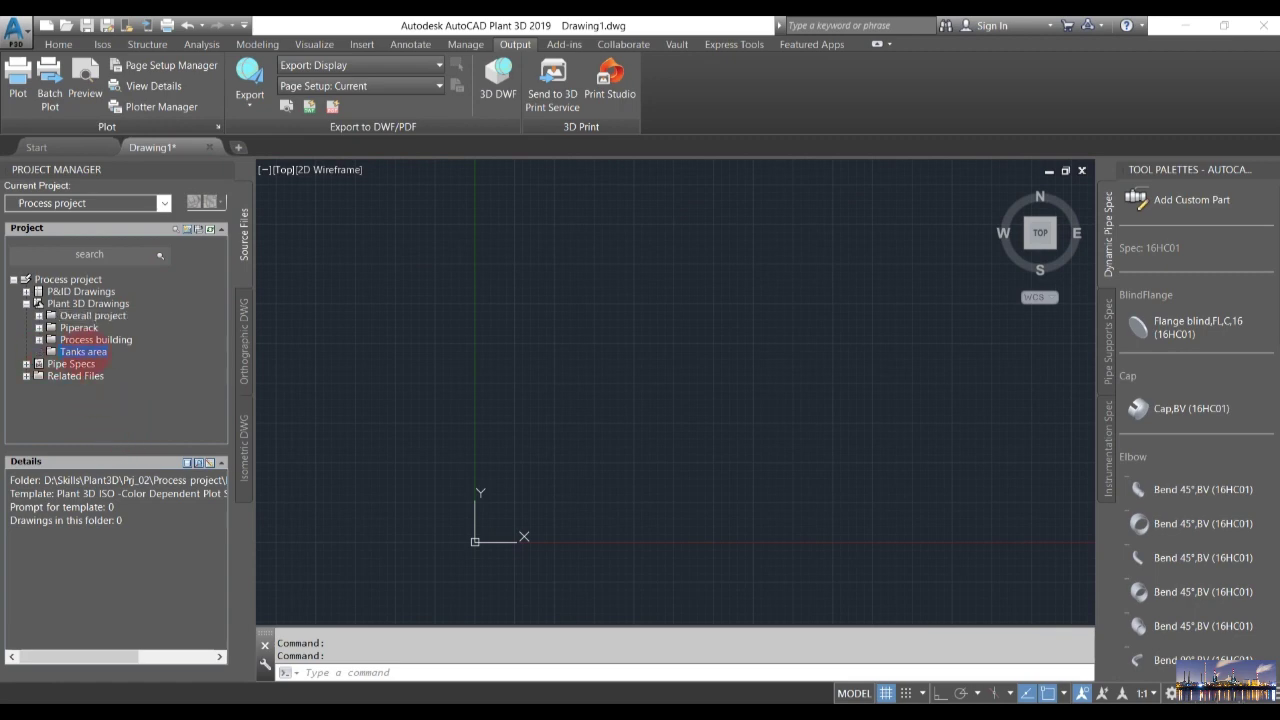
{"action": "right_click", "coordinate": [82, 352]}
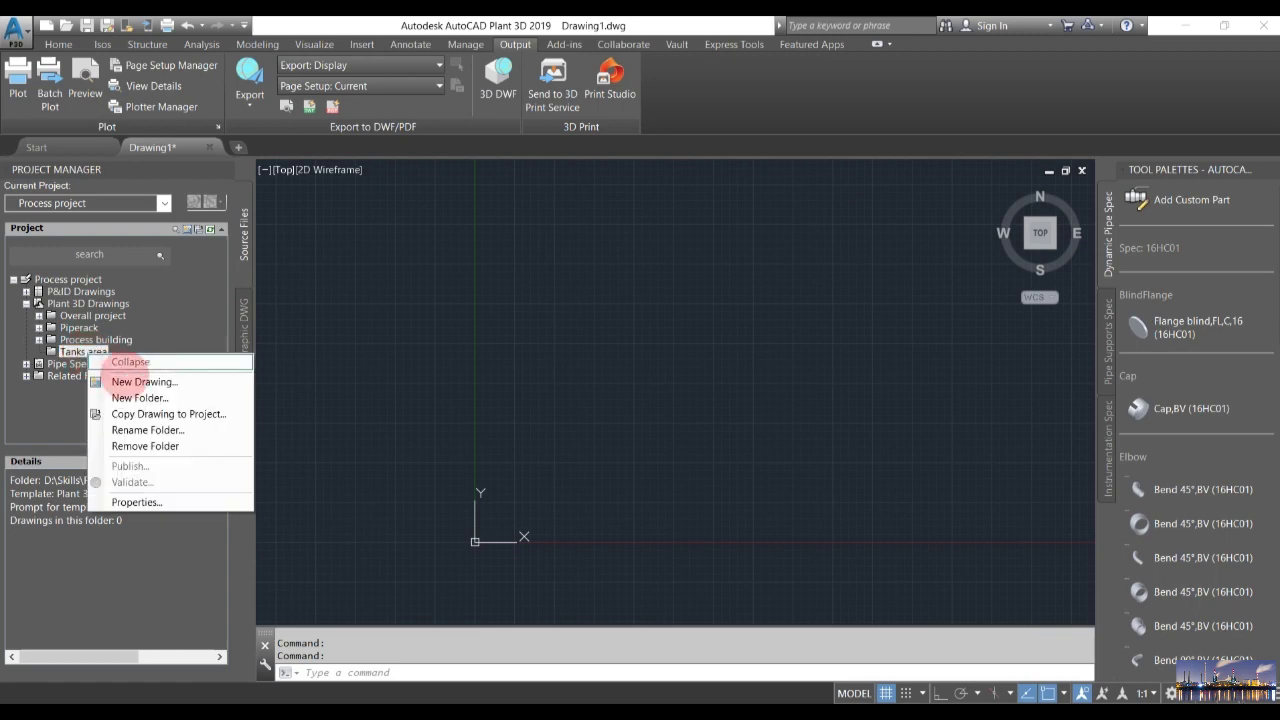
{"action": "left_click", "coordinate": [125, 380]}
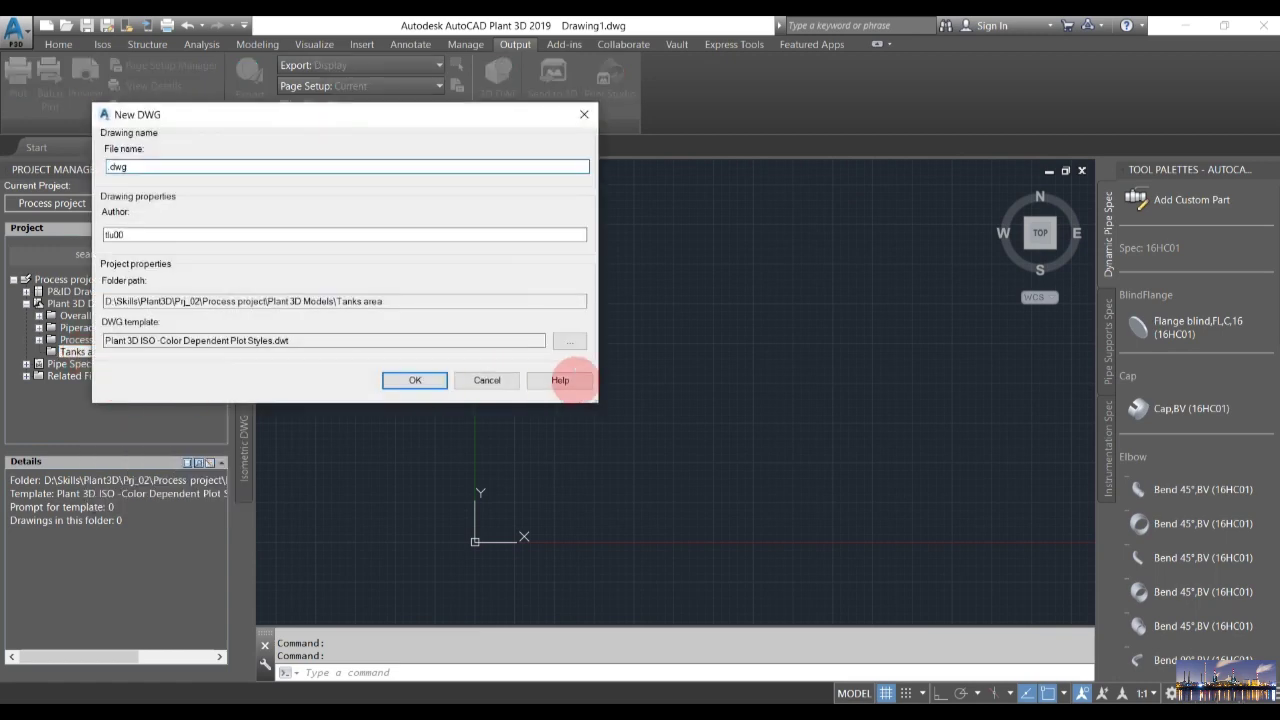
{"action": "left_click", "coordinate": [487, 380]}
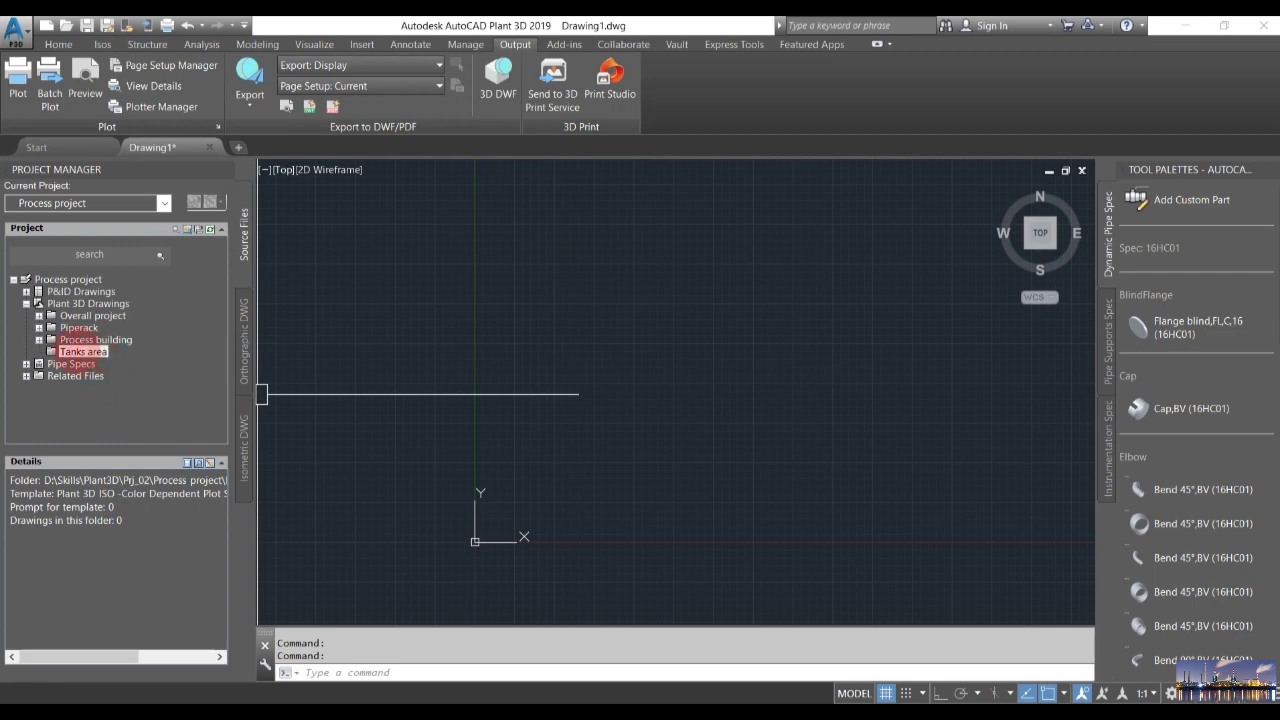
Step: Start copying an existing drawing into the Tanks area folder and browse to D:\Skills\Plant3D\Process plant
{"action": "right_click", "coordinate": [82, 351]}
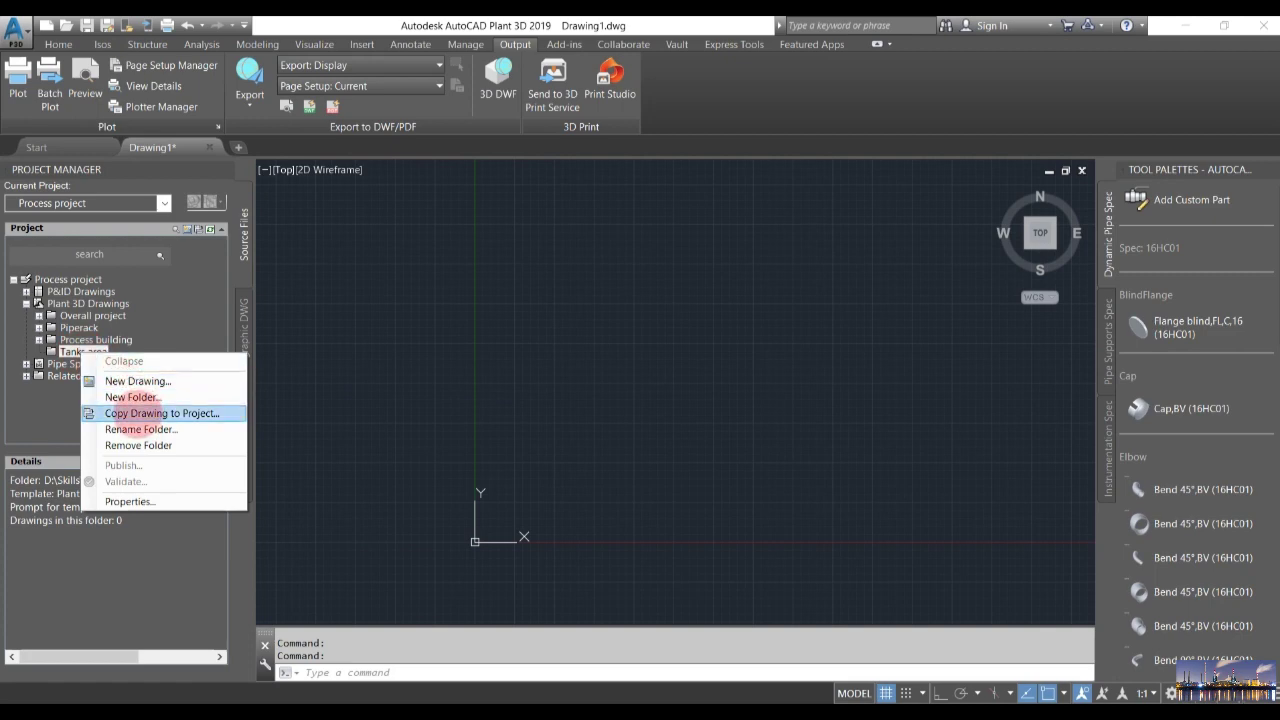
{"action": "left_click", "coordinate": [140, 413]}
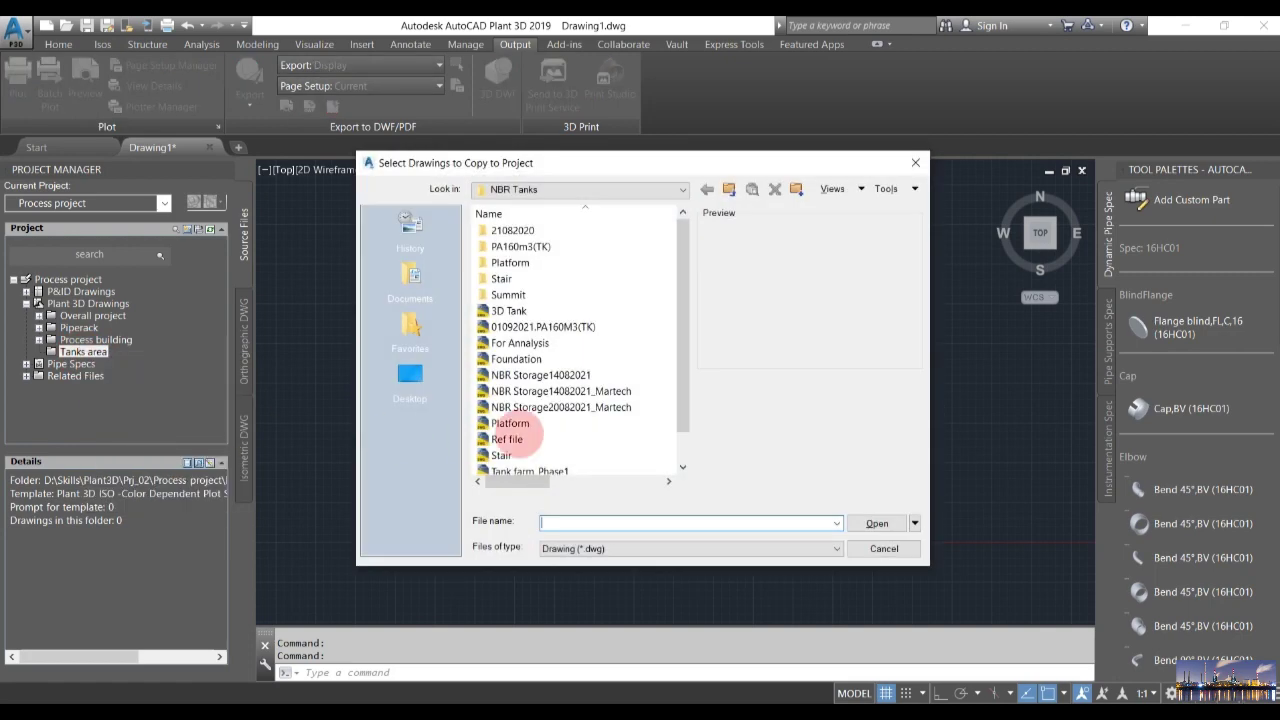
{"action": "left_click", "coordinate": [603, 188]}
{"action": "left_click", "coordinate": [474, 229]}
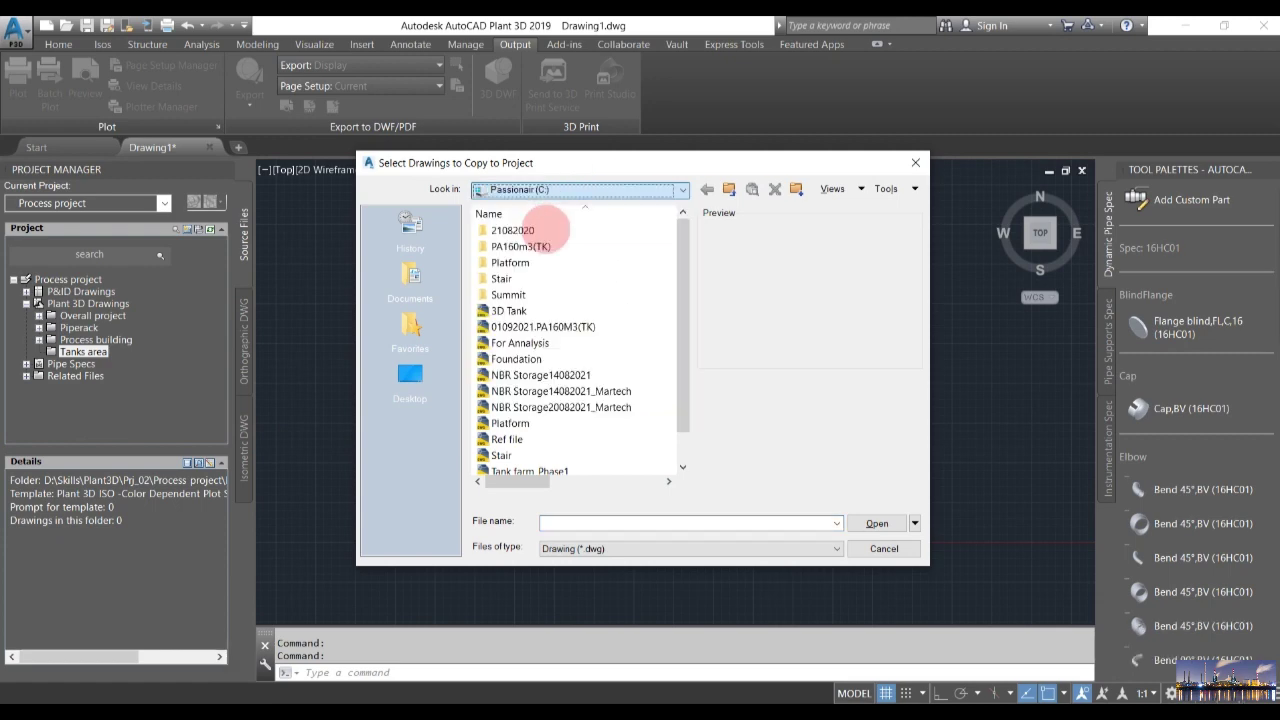
{"action": "left_click", "coordinate": [606, 189]}
{"action": "left_click", "coordinate": [565, 250]}
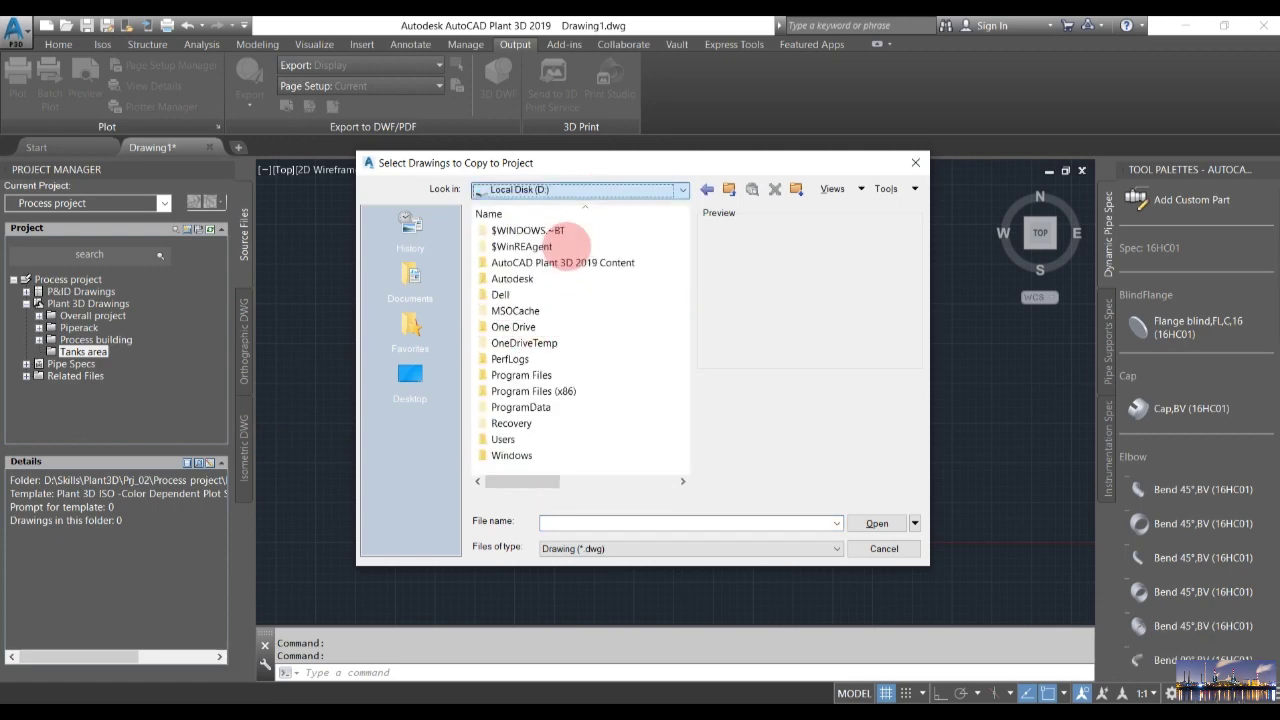
{"action": "double_click", "coordinate": [495, 326]}
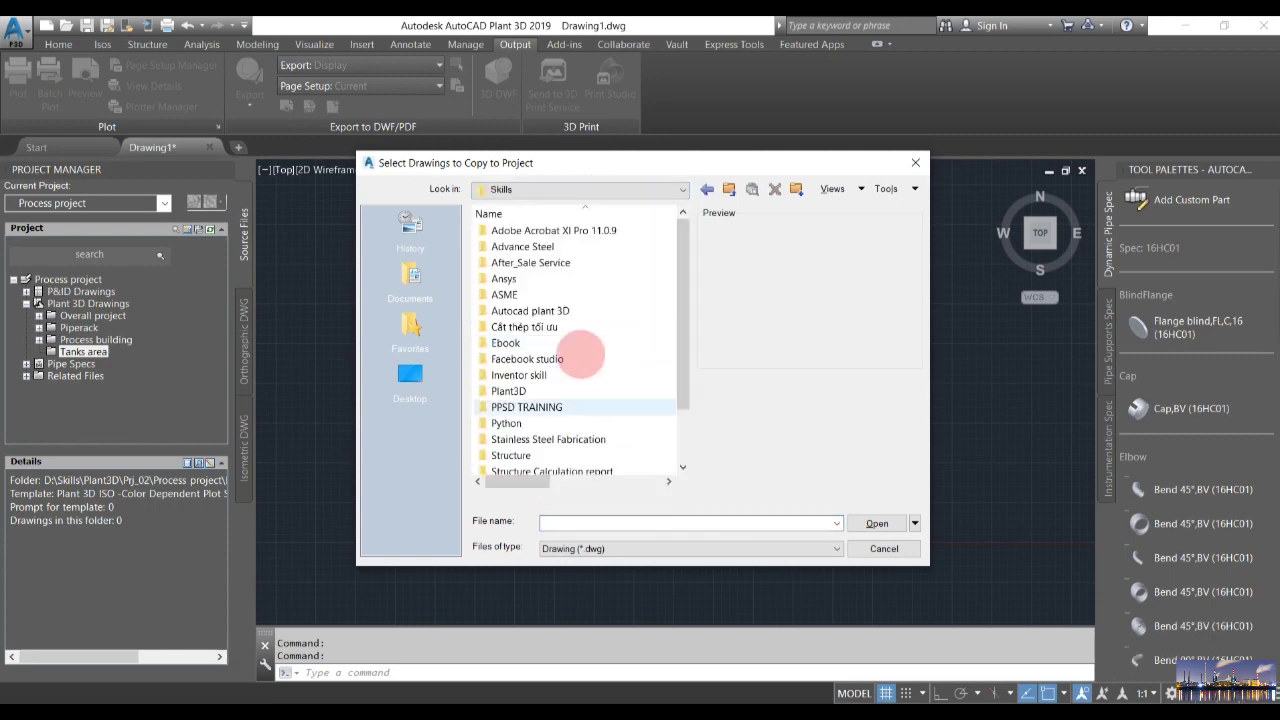
{"action": "scroll", "coordinate": [557, 434], "scroll_direction": "down", "scroll_amount": 2}
{"action": "scroll", "coordinate": [535, 420], "scroll_direction": "up", "scroll_amount": 2}
{"action": "scroll", "coordinate": [520, 390], "scroll_direction": "down", "scroll_amount": 3}
{"action": "scroll", "coordinate": [527, 380], "scroll_direction": "up", "scroll_amount": 3}
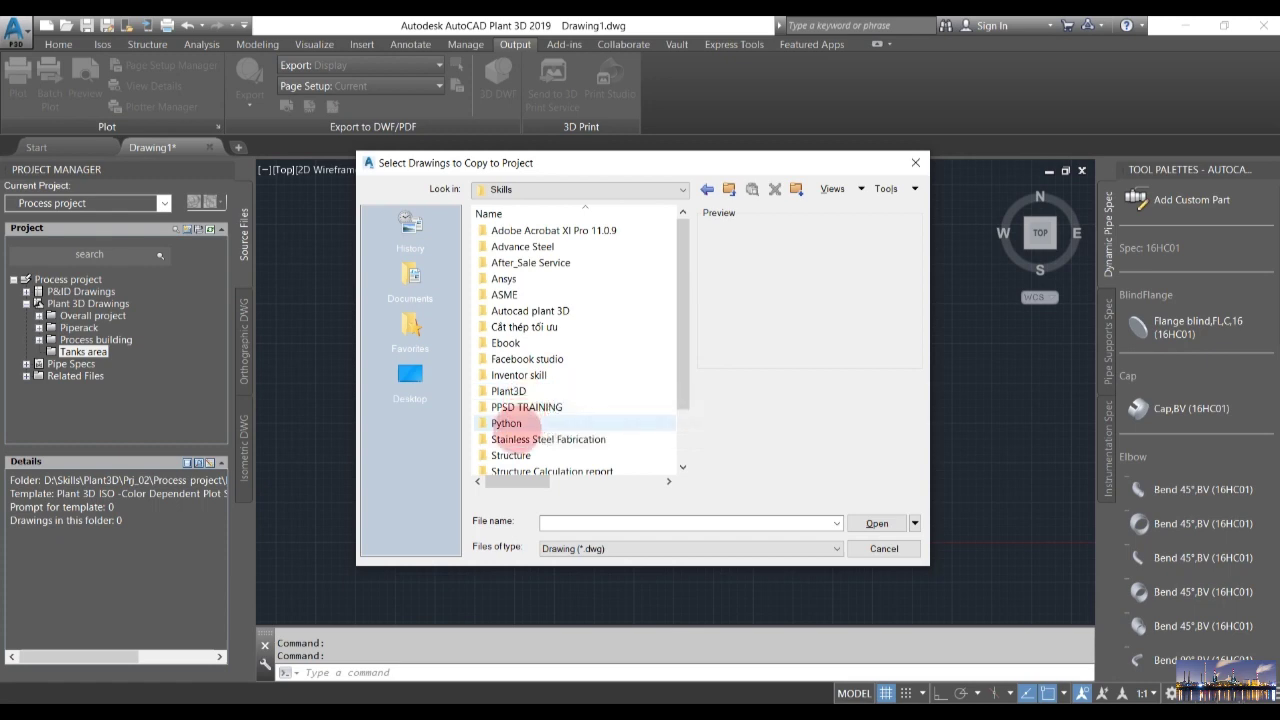
{"action": "double_click", "coordinate": [512, 391]}
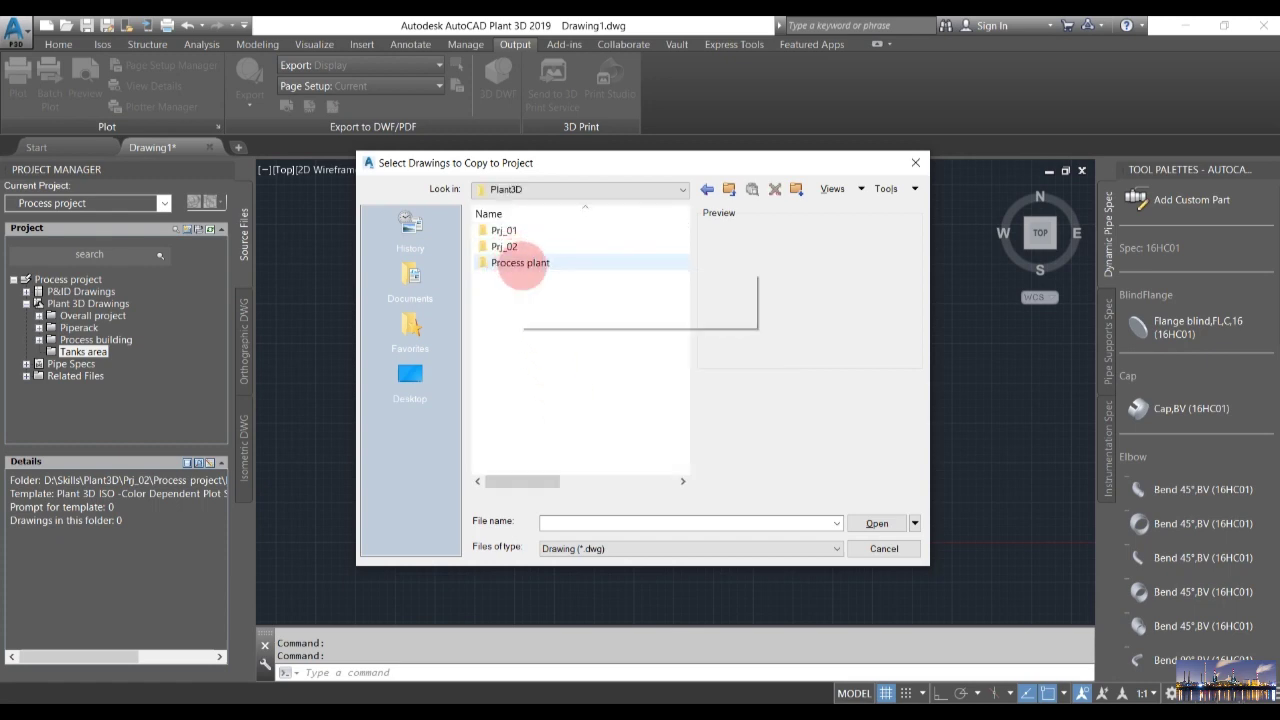
{"action": "double_click", "coordinate": [520, 265]}
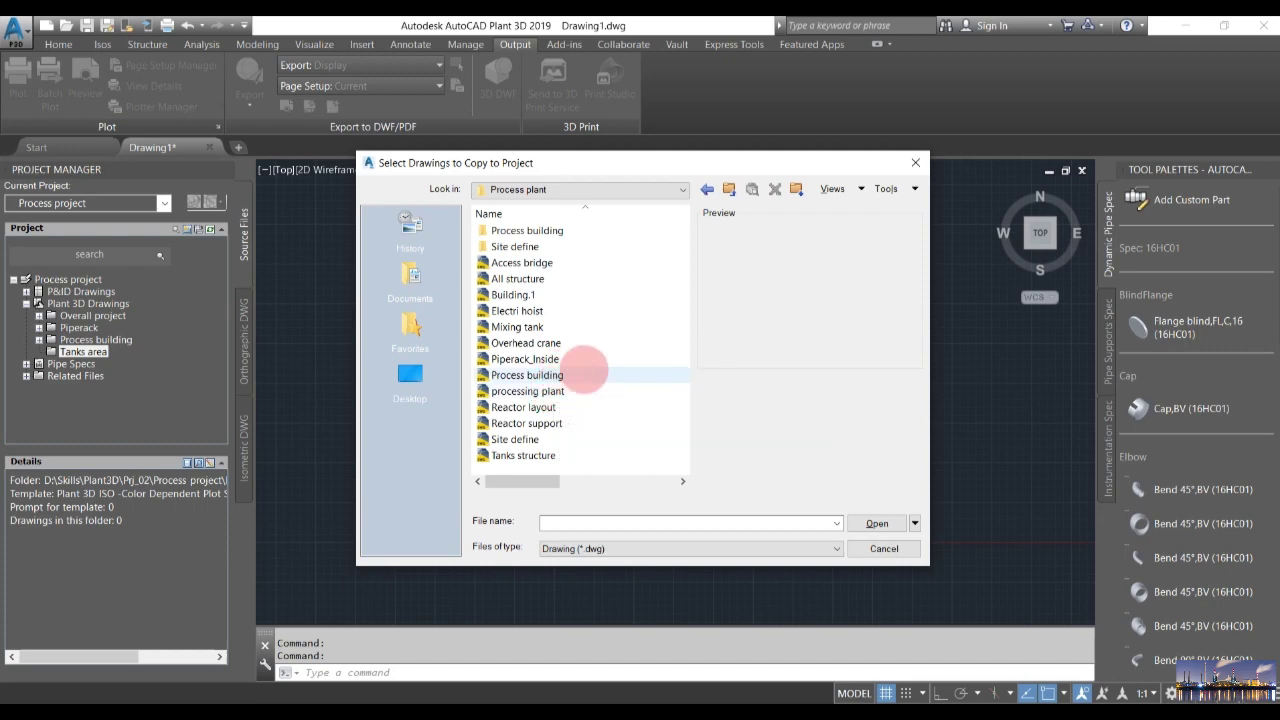
Step: Copy the Tanks structure drawing into the Tanks area folder, adding its external references to the project
{"action": "left_click", "coordinate": [560, 455]}
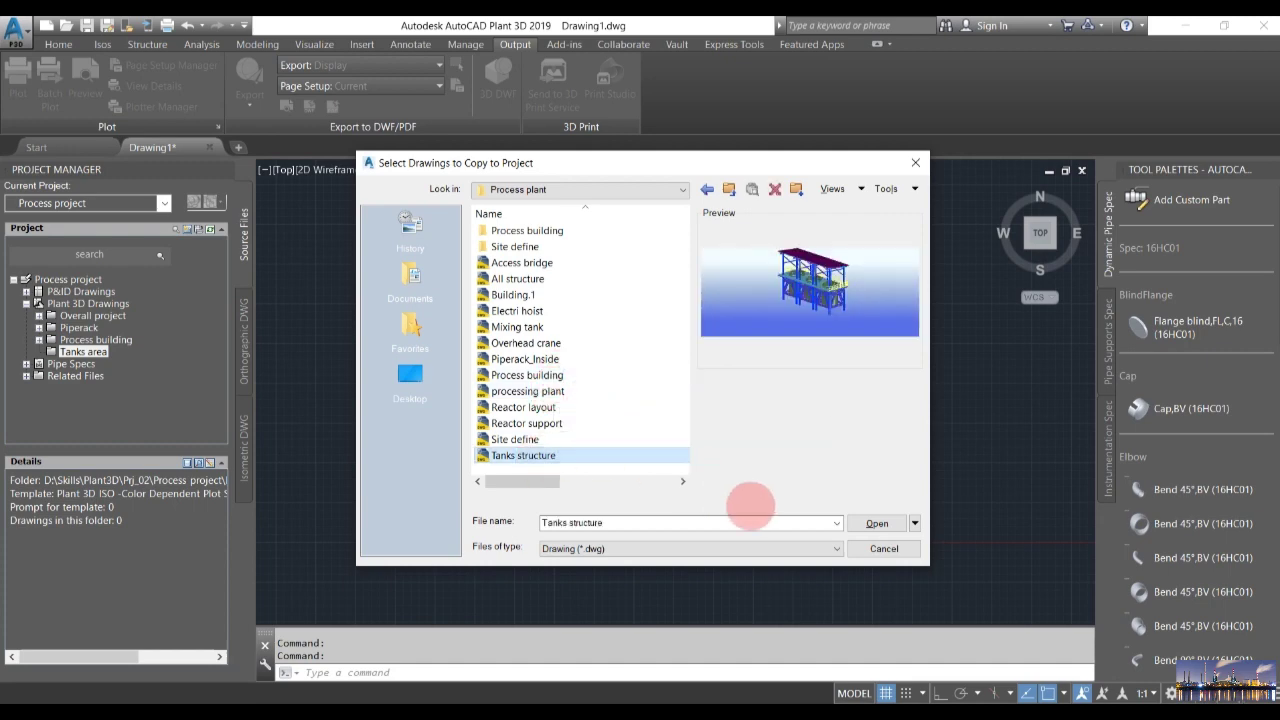
{"action": "left_click", "coordinate": [873, 522]}
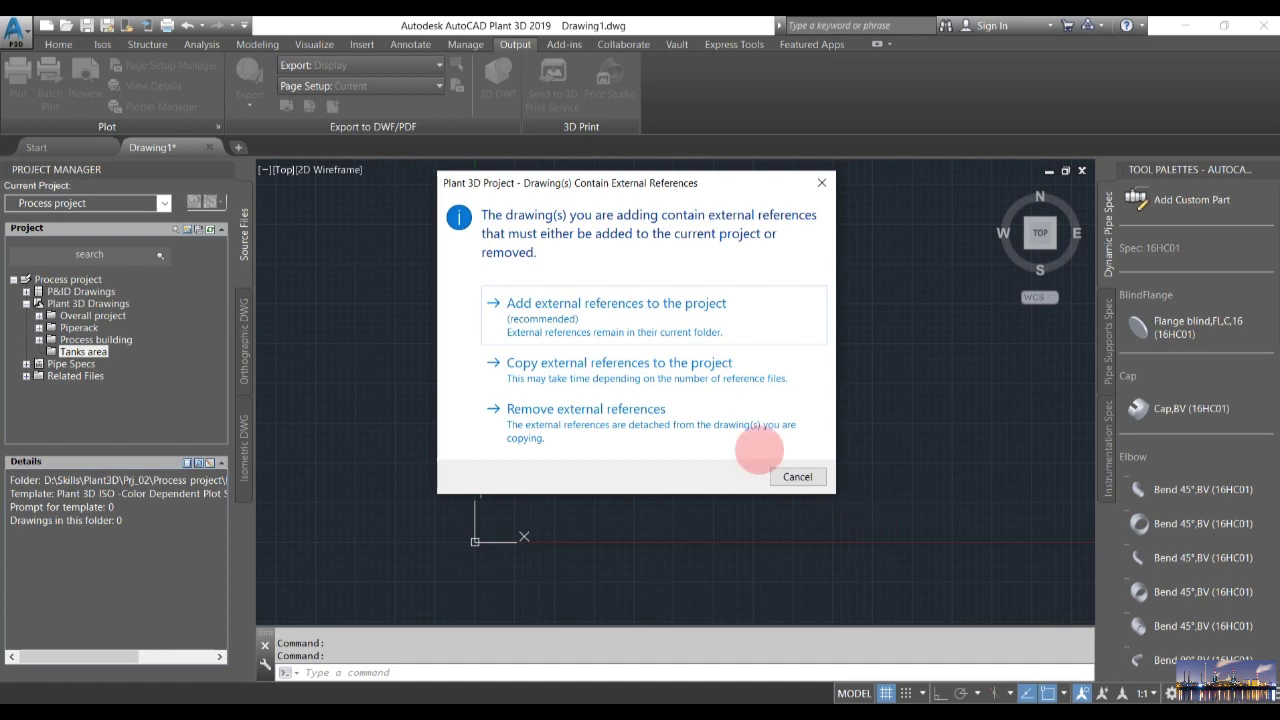
{"action": "left_click", "coordinate": [594, 318]}
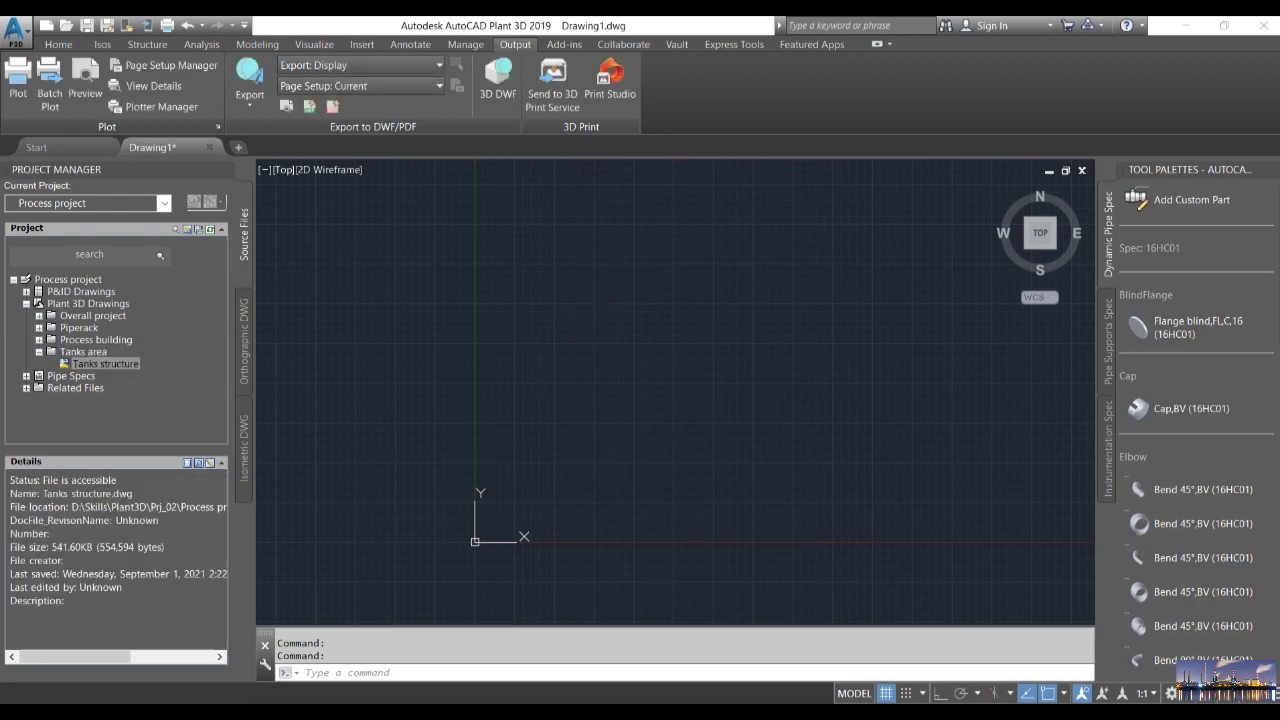
Step: Open the Tanks structure drawing from the Tanks area folder and inspect its 3D model up close
{"action": "right_click", "coordinate": [104, 363]}
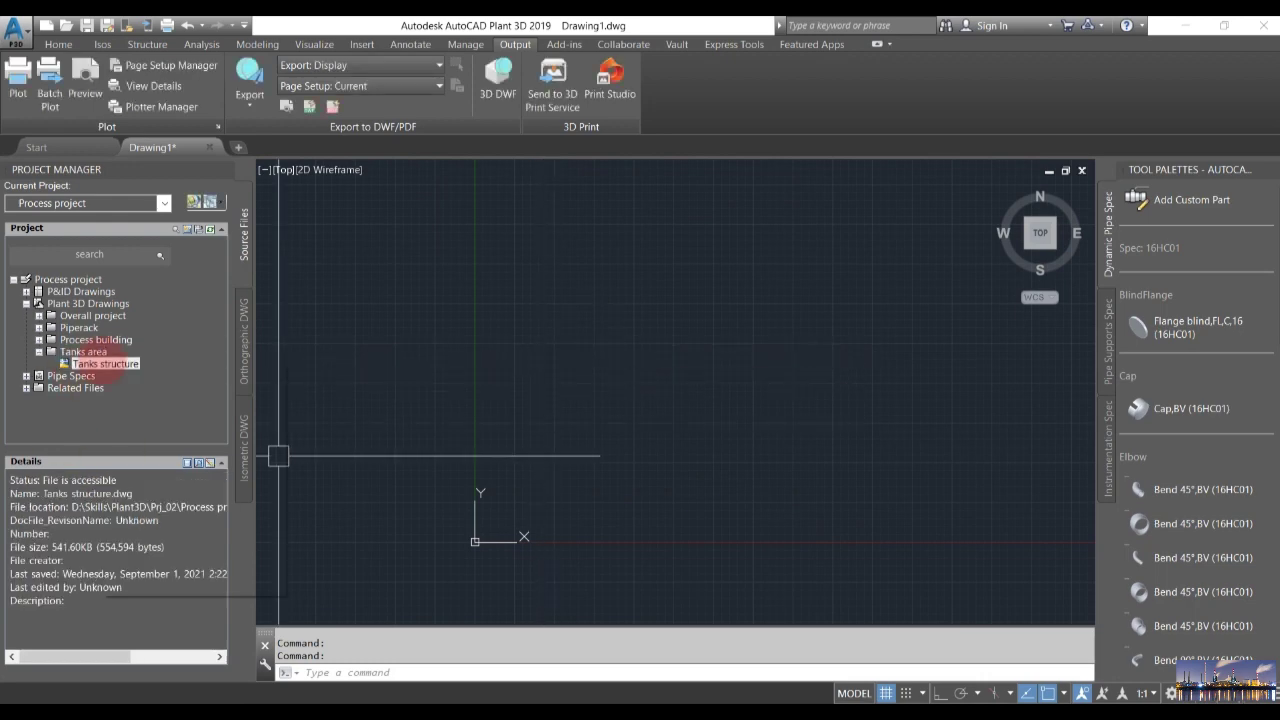
{"action": "left_click", "coordinate": [140, 369]}
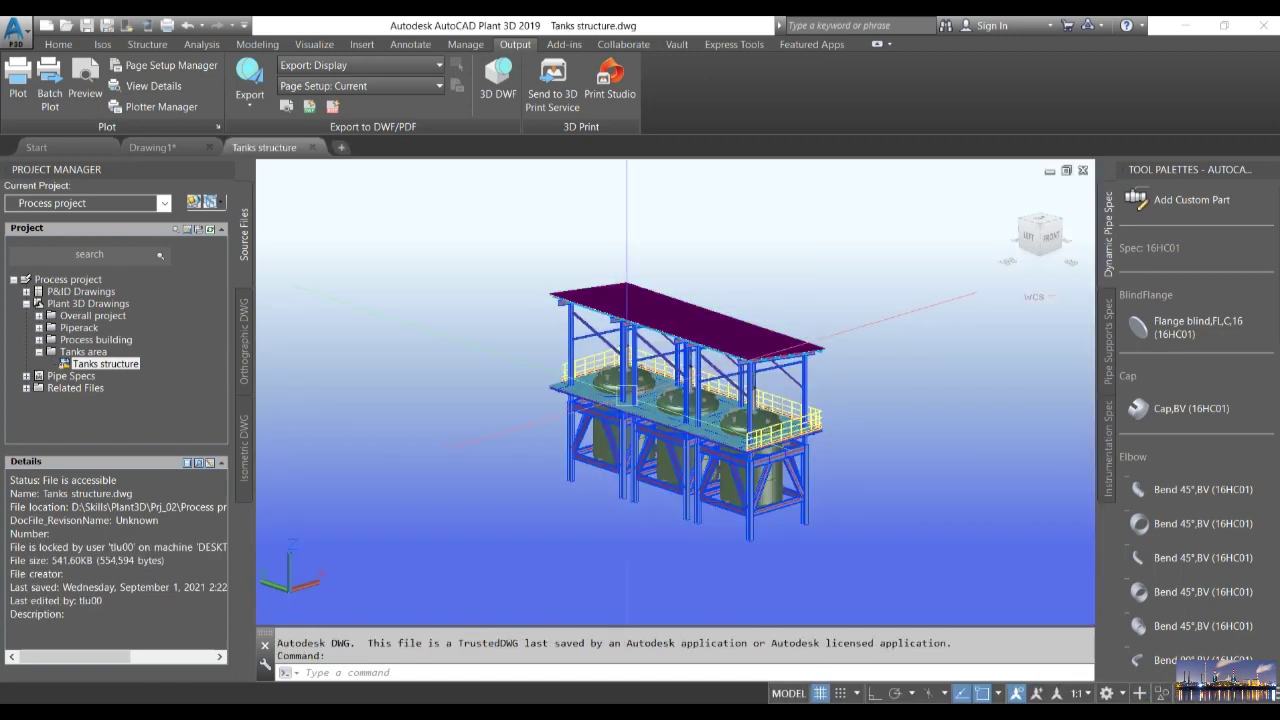
{"action": "scroll", "coordinate": [703, 350], "scroll_direction": "up", "scroll_amount": 5}
{"action": "middle_click_drag", "start_coordinate": [703, 350], "coordinate": [723, 332]}
{"action": "scroll", "coordinate": [723, 332], "scroll_direction": "down", "scroll_amount": 5}
{"action": "middle_click_drag", "start_coordinate": [694, 534], "coordinate": [644, 367], "text": "shift"}
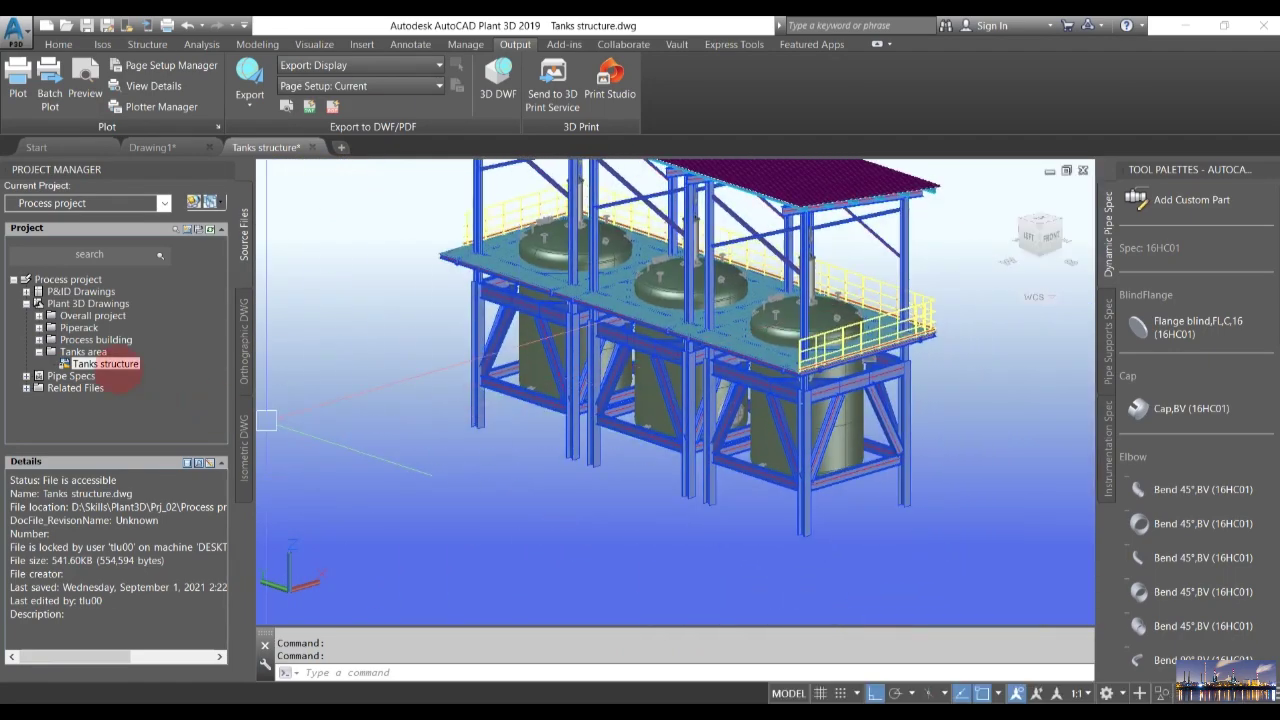
Step: Create a new drawing named "Piping routine" in the Tanks area folder with the default ISO template
{"action": "left_click", "coordinate": [83, 352]}
{"action": "right_click", "coordinate": [90, 352]}
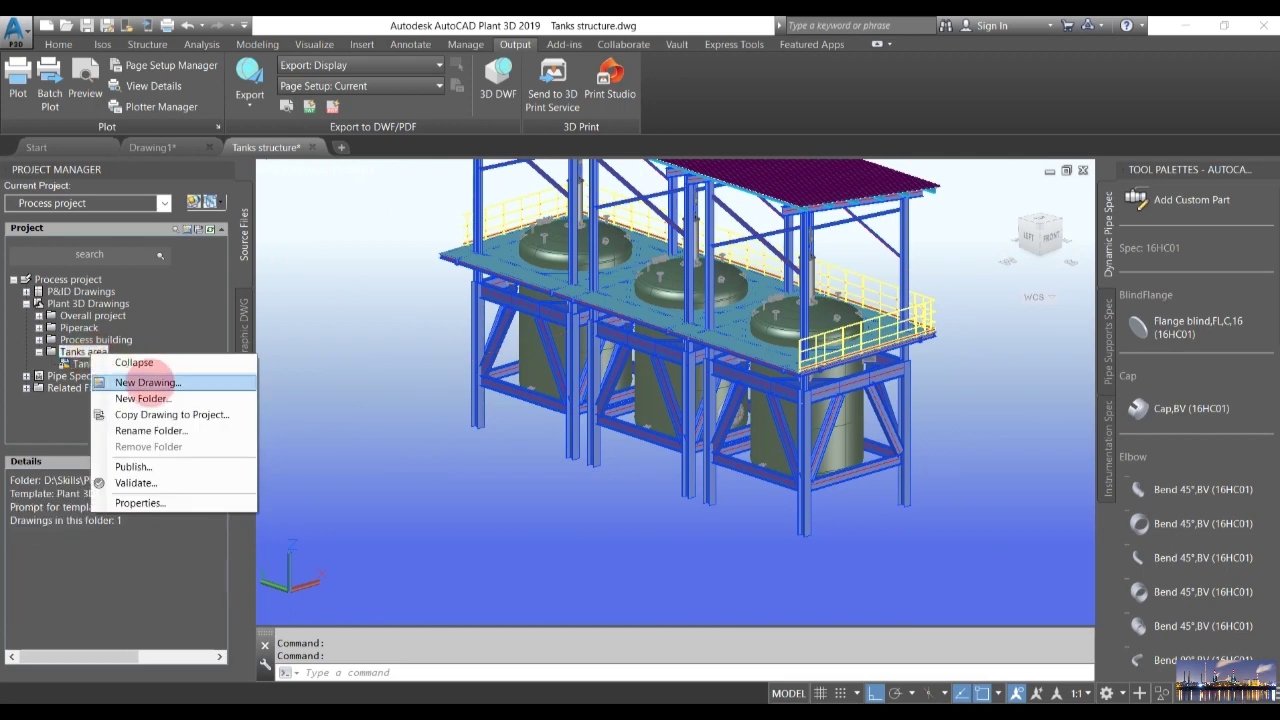
{"action": "left_click", "coordinate": [150, 382]}
{"action": "left_click", "coordinate": [101, 152]}
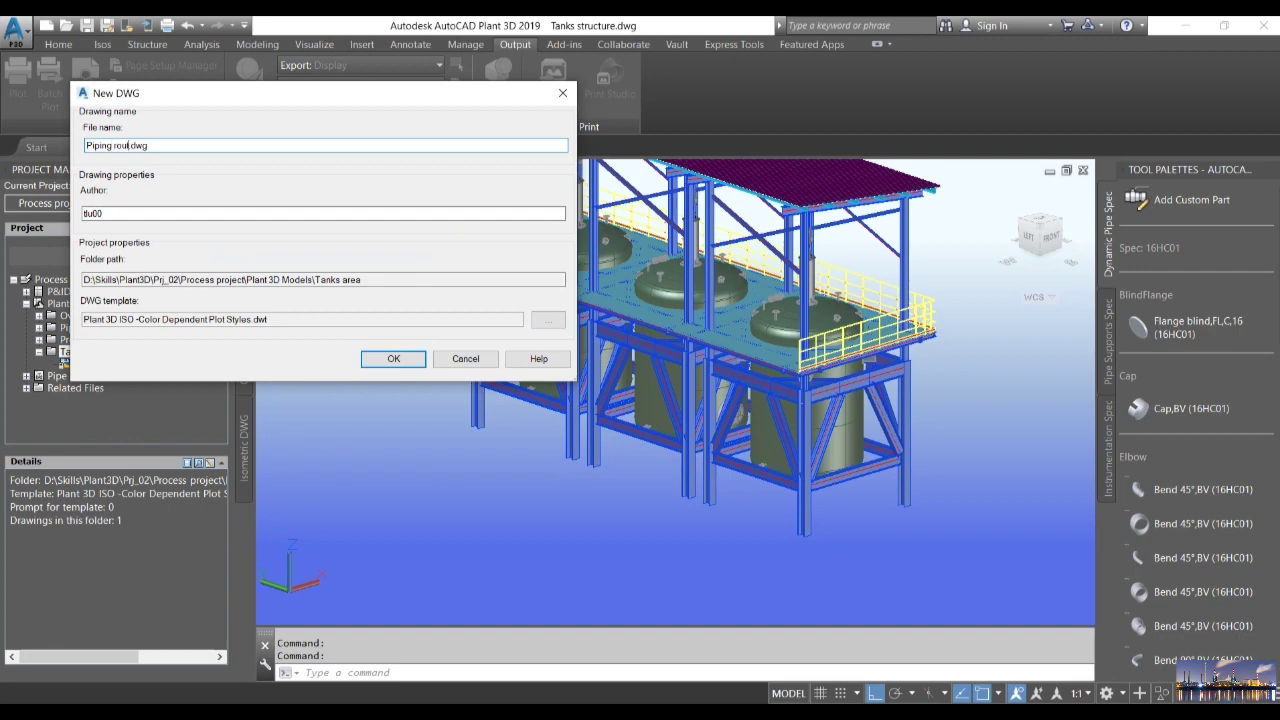
{"action": "key", "text": "Return"}
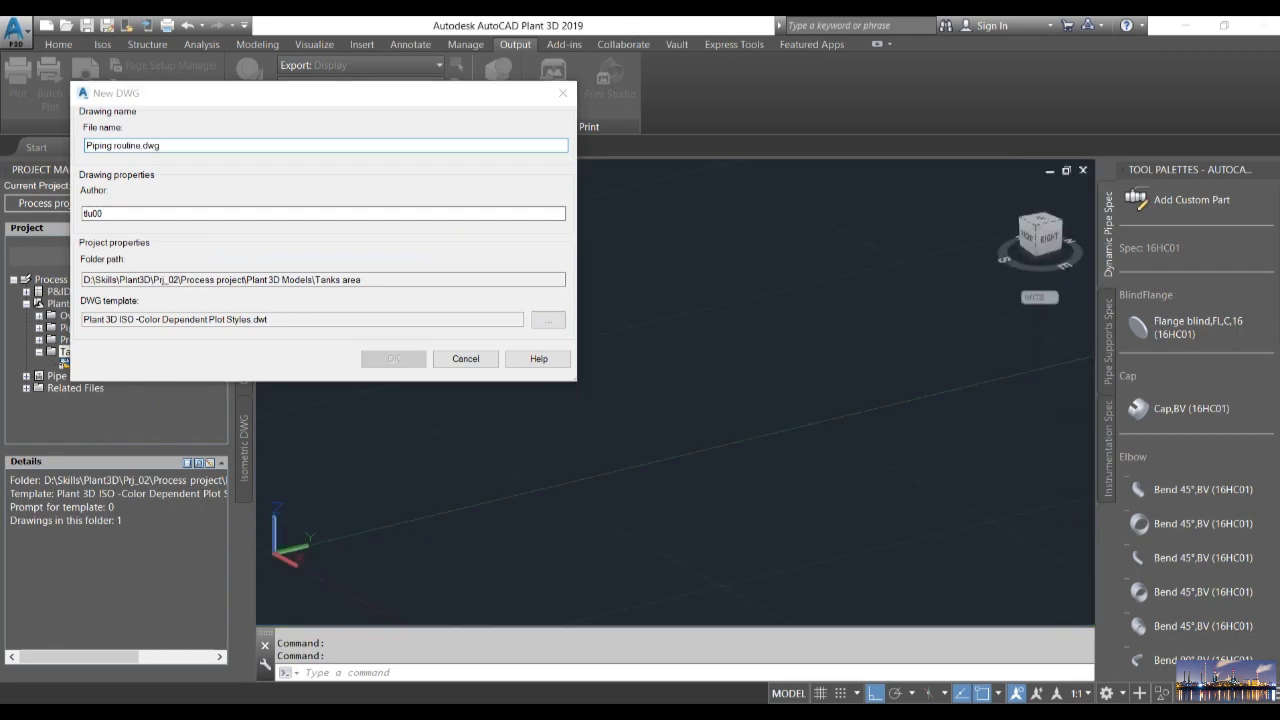
{"action": "left_click", "coordinate": [101, 170]}
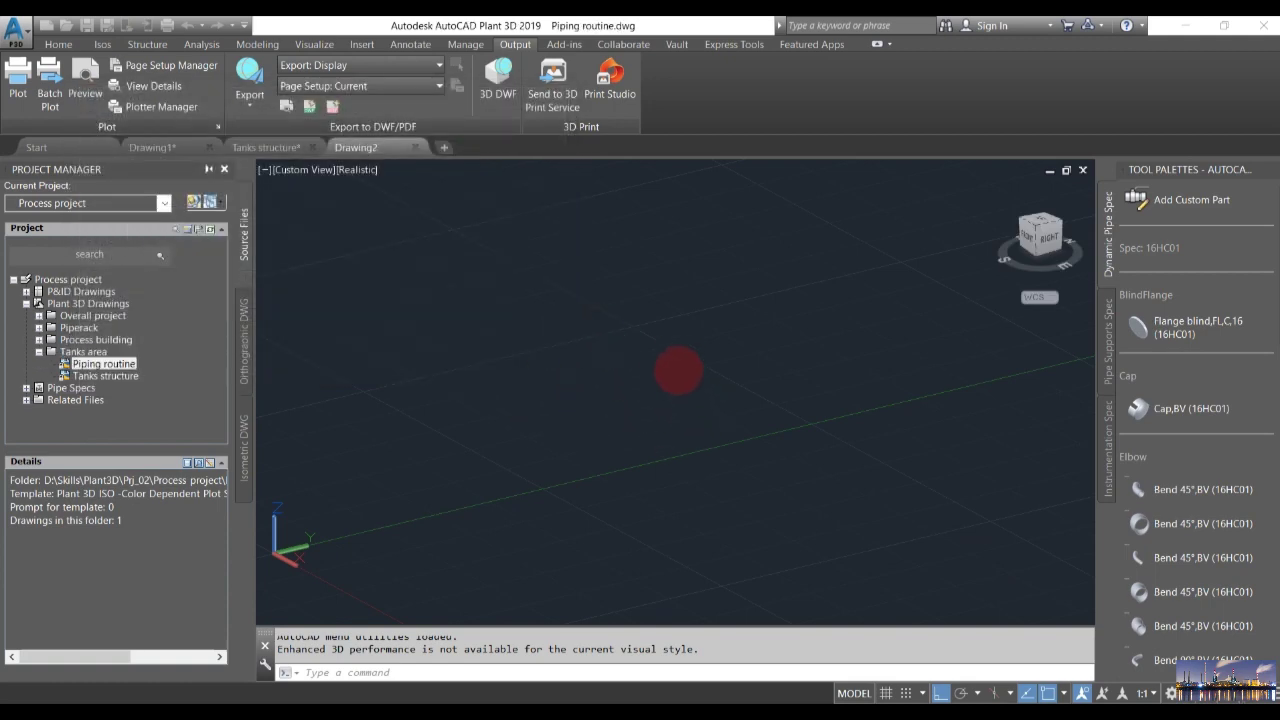
Step: Start attaching an external reference to the Piping routine drawing and browse to the Tanks area folder of Process project in Prj_02
{"action": "left_click", "coordinate": [540, 337]}
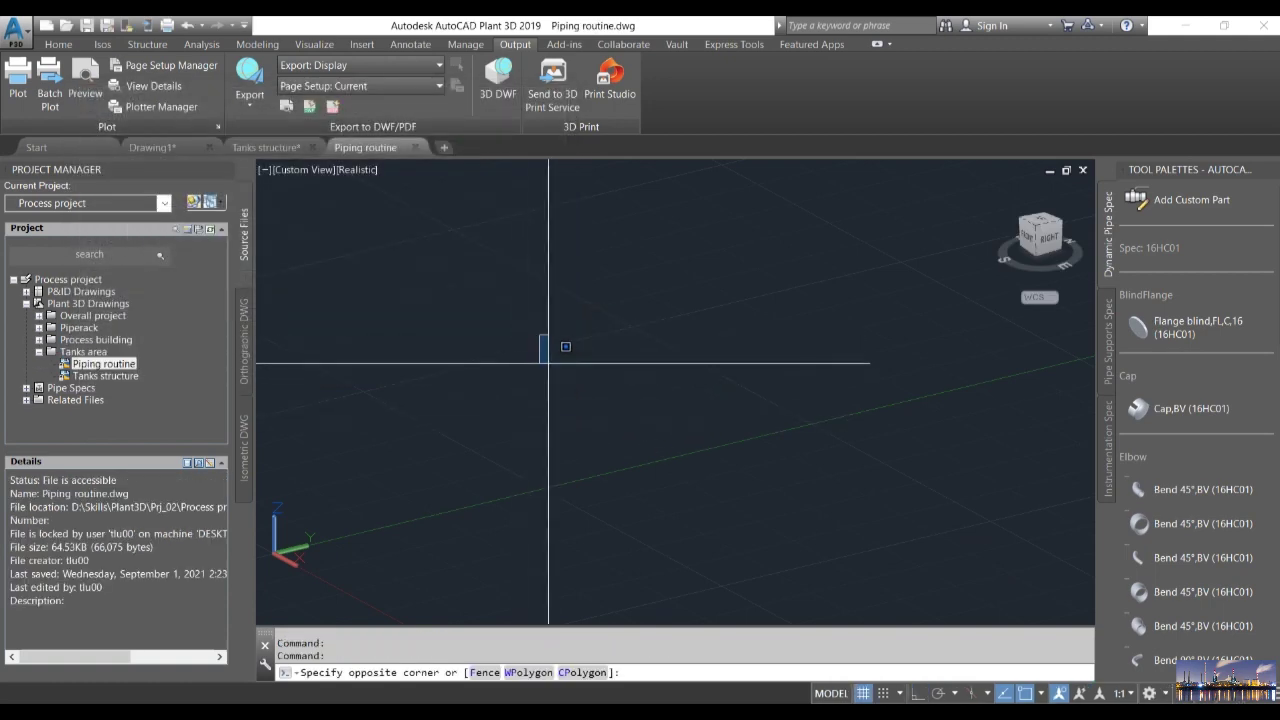
{"action": "left_click", "coordinate": [470, 330]}
{"action": "type", "text": "xrf"}
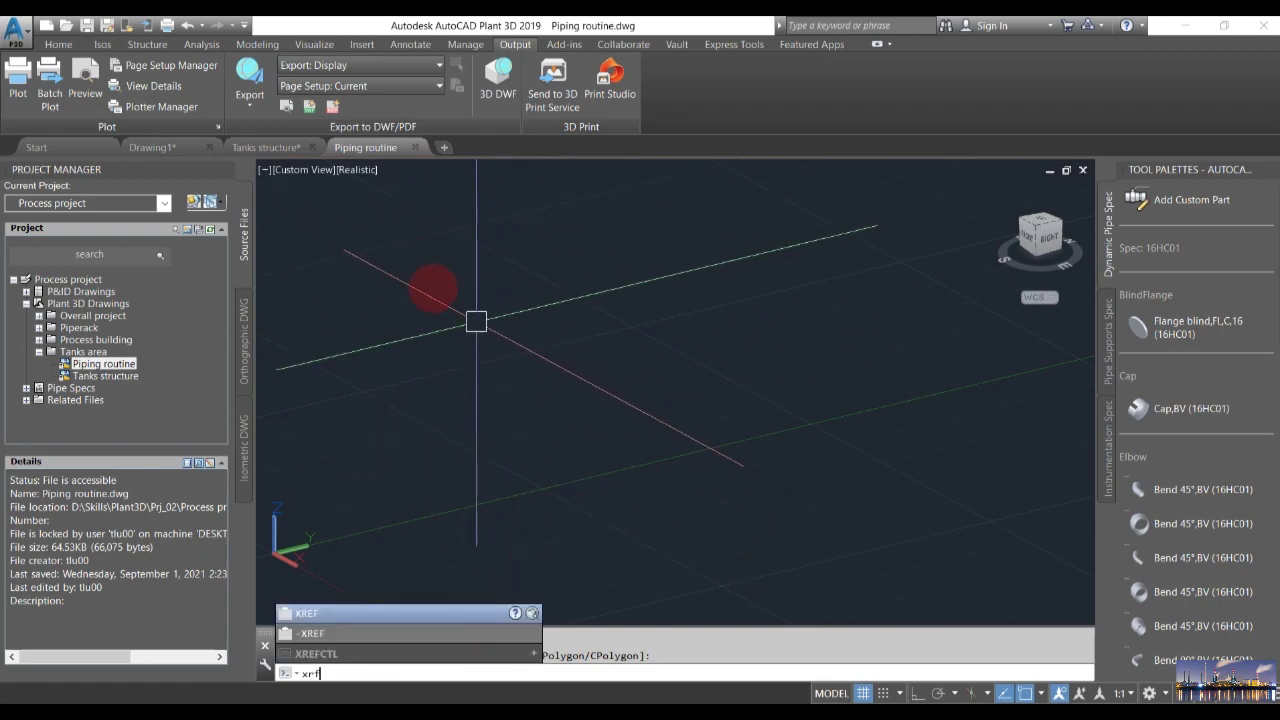
{"action": "key", "text": "space"}
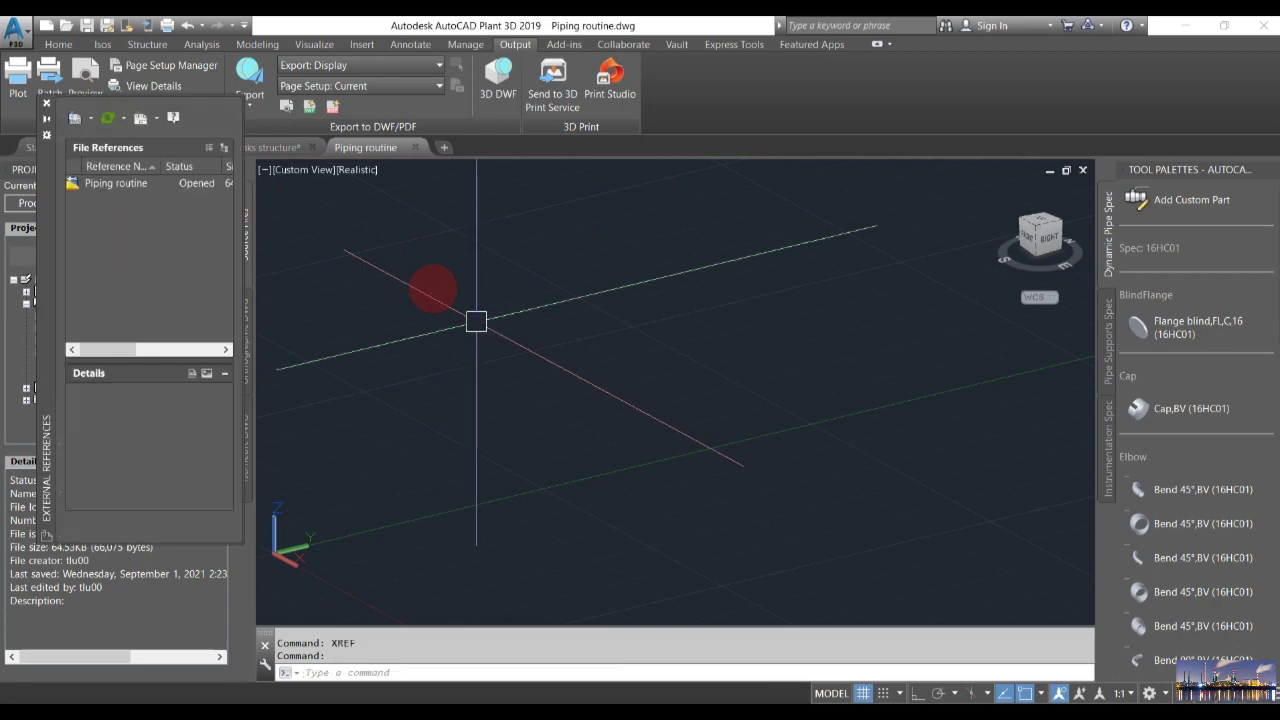
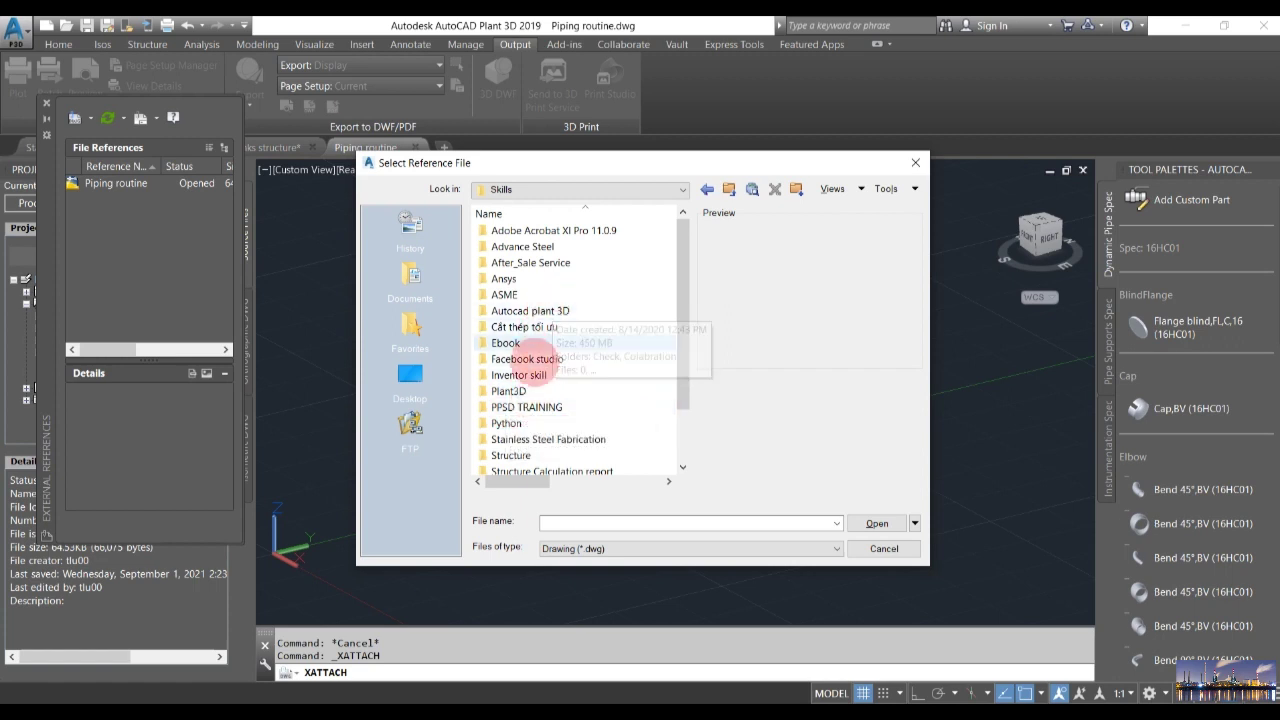
{"action": "double_click", "coordinate": [510, 391]}
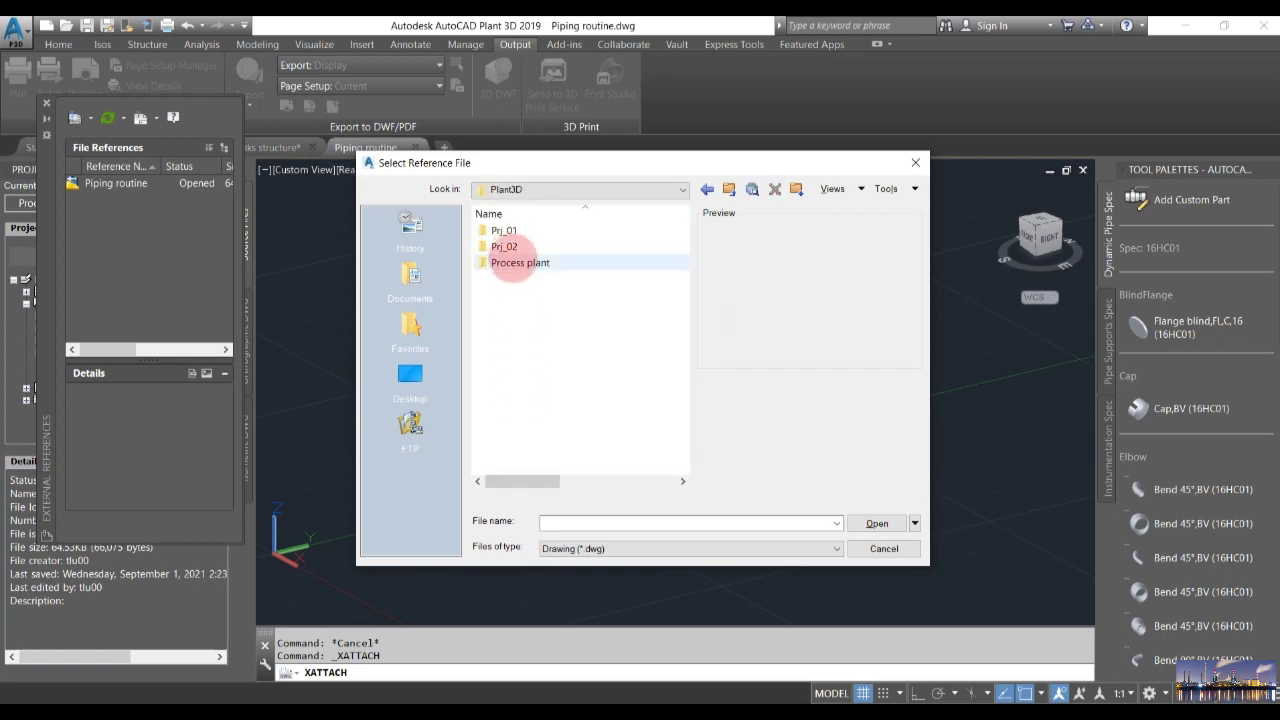
{"action": "double_click", "coordinate": [504, 246]}
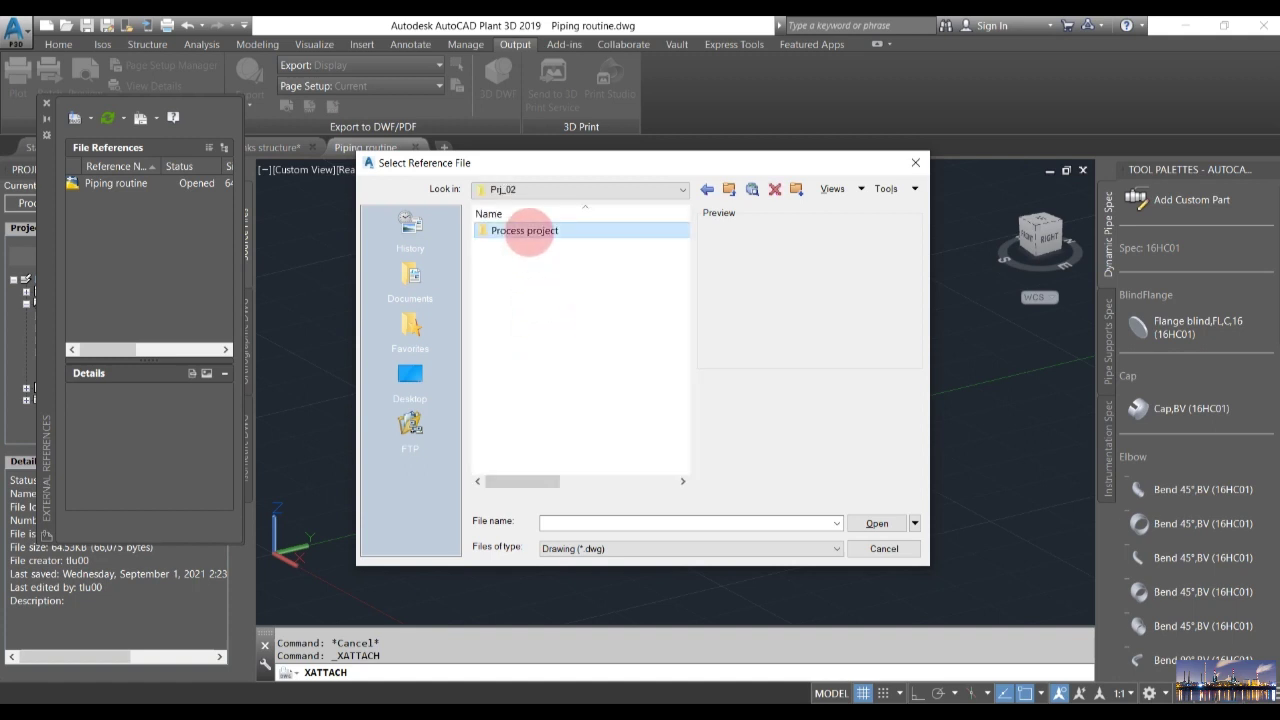
{"action": "double_click", "coordinate": [525, 230]}
{"action": "double_click", "coordinate": [527, 310]}
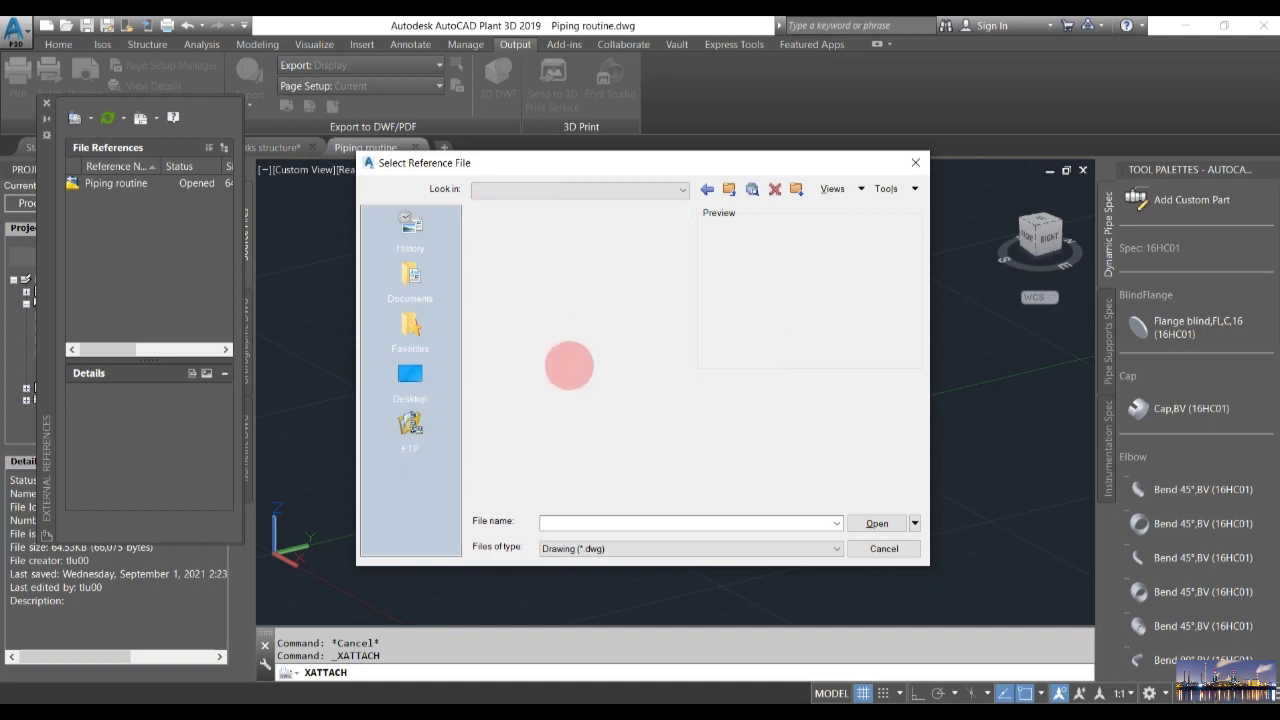
{"action": "left_click", "coordinate": [516, 280]}
{"action": "double_click", "coordinate": [516, 280]}
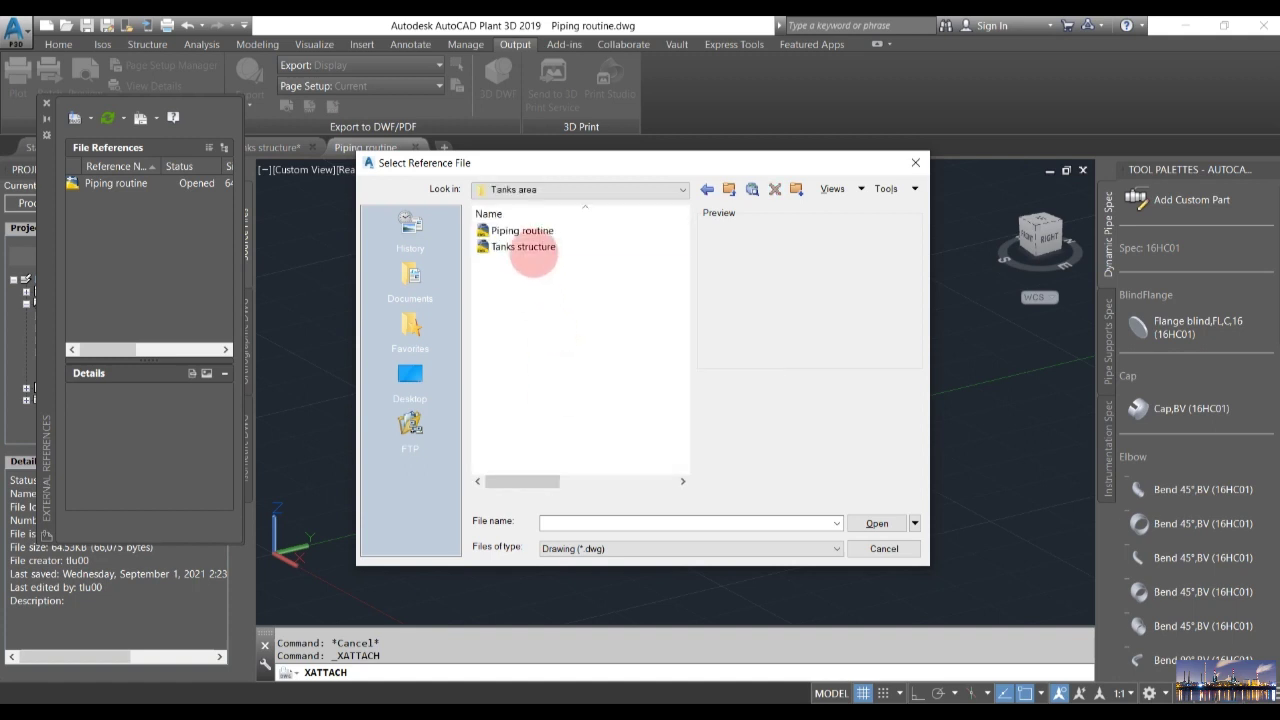
Step: Attach the Tanks structure drawing as an external reference at insertion point 0,0,0 with scale 1 and a relative path
{"action": "left_click", "coordinate": [500, 248]}
{"action": "left_click", "coordinate": [872, 520]}
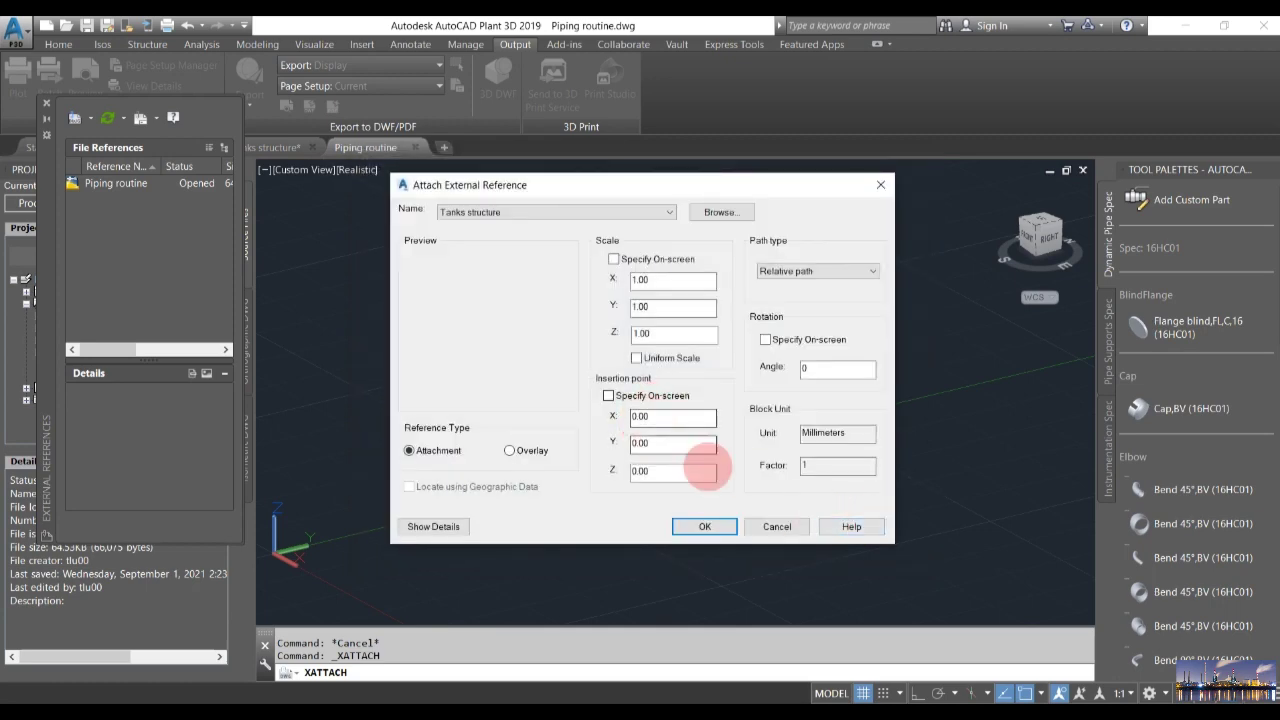
{"action": "left_click", "coordinate": [704, 526]}
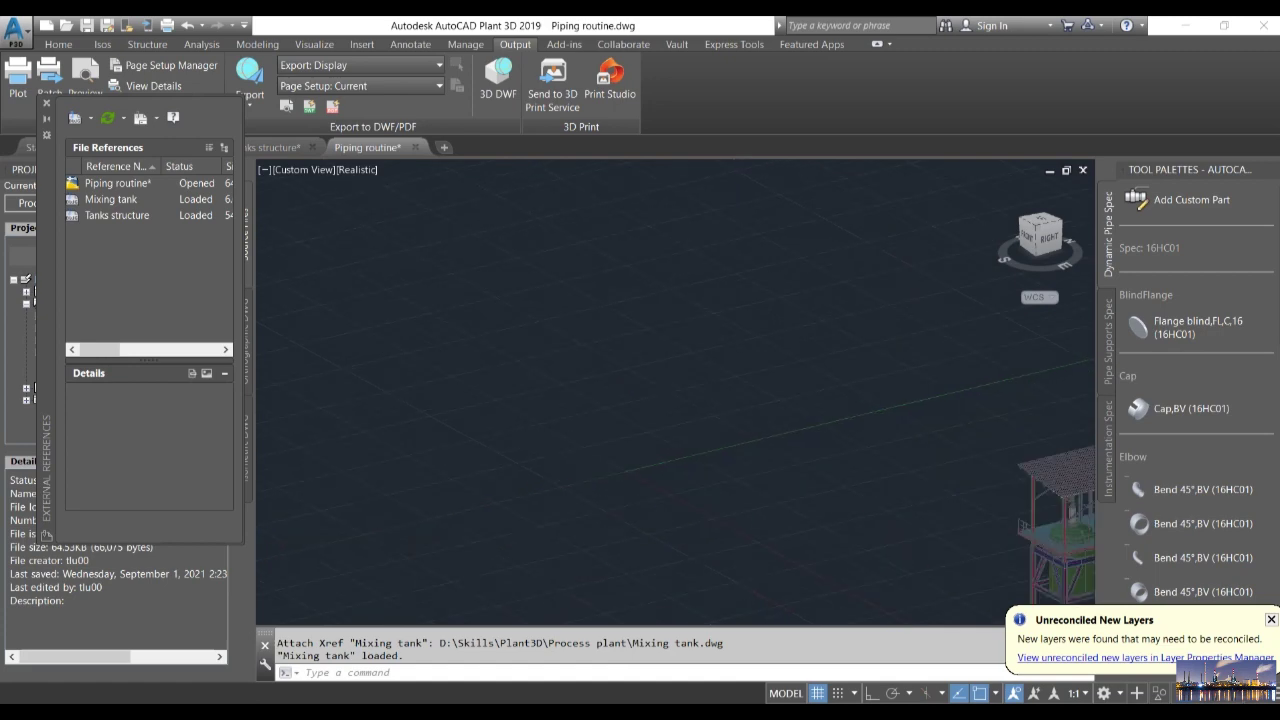
{"action": "middle_click_drag", "start_coordinate": [816, 561], "coordinate": [714, 471]}
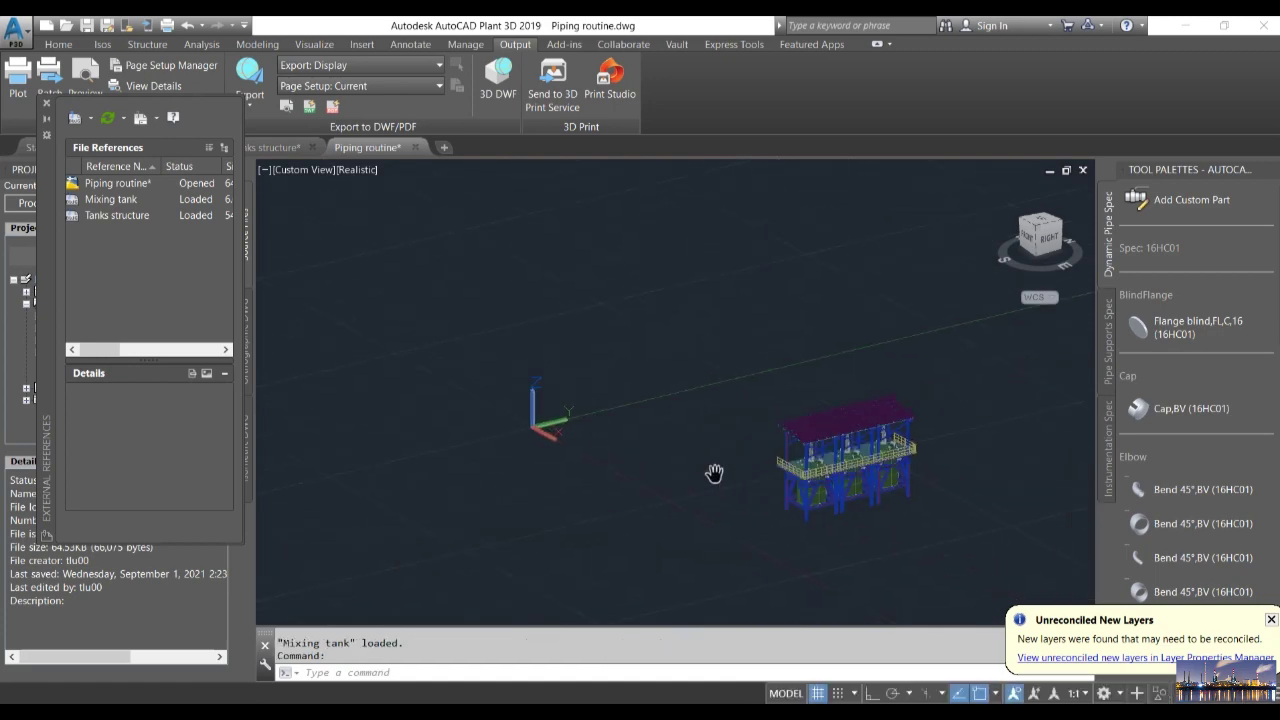
{"action": "scroll", "coordinate": [720, 466], "scroll_direction": "up", "scroll_amount": 4}
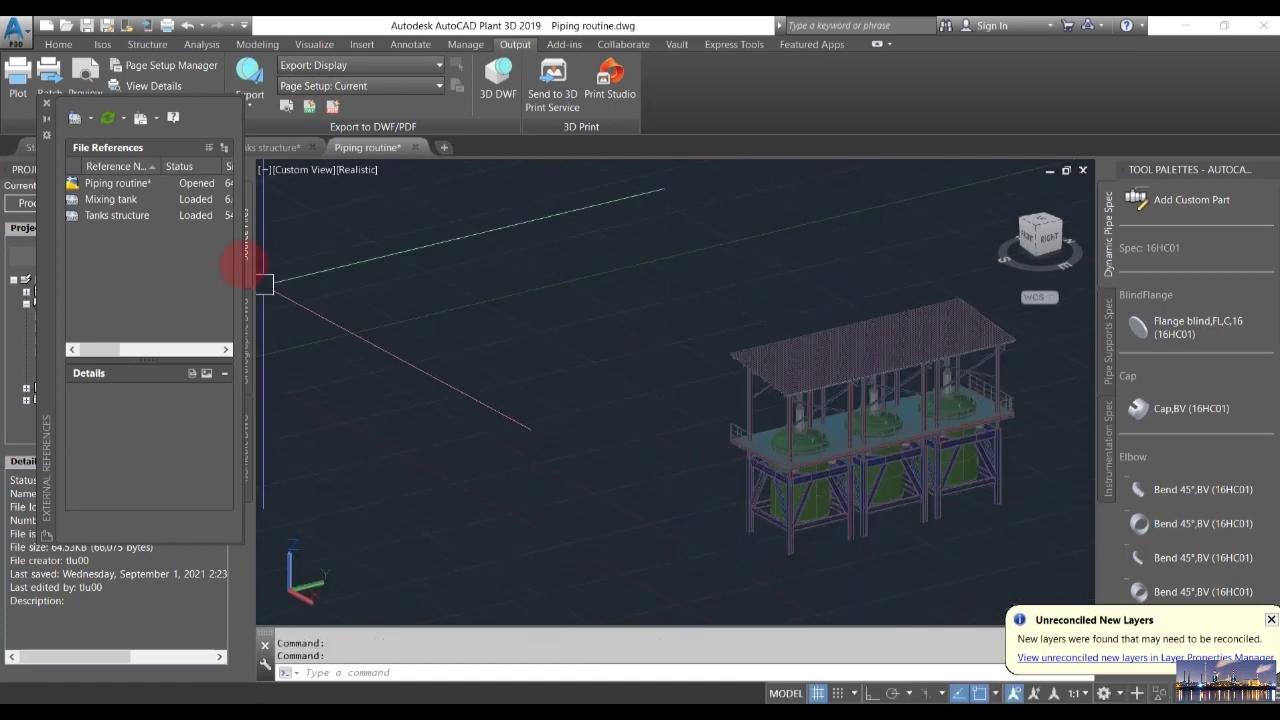
{"action": "scroll", "coordinate": [810, 495], "scroll_direction": "up", "scroll_amount": 3}
{"action": "middle_click_drag", "start_coordinate": [810, 495], "coordinate": [880, 505], "text": "shift"}
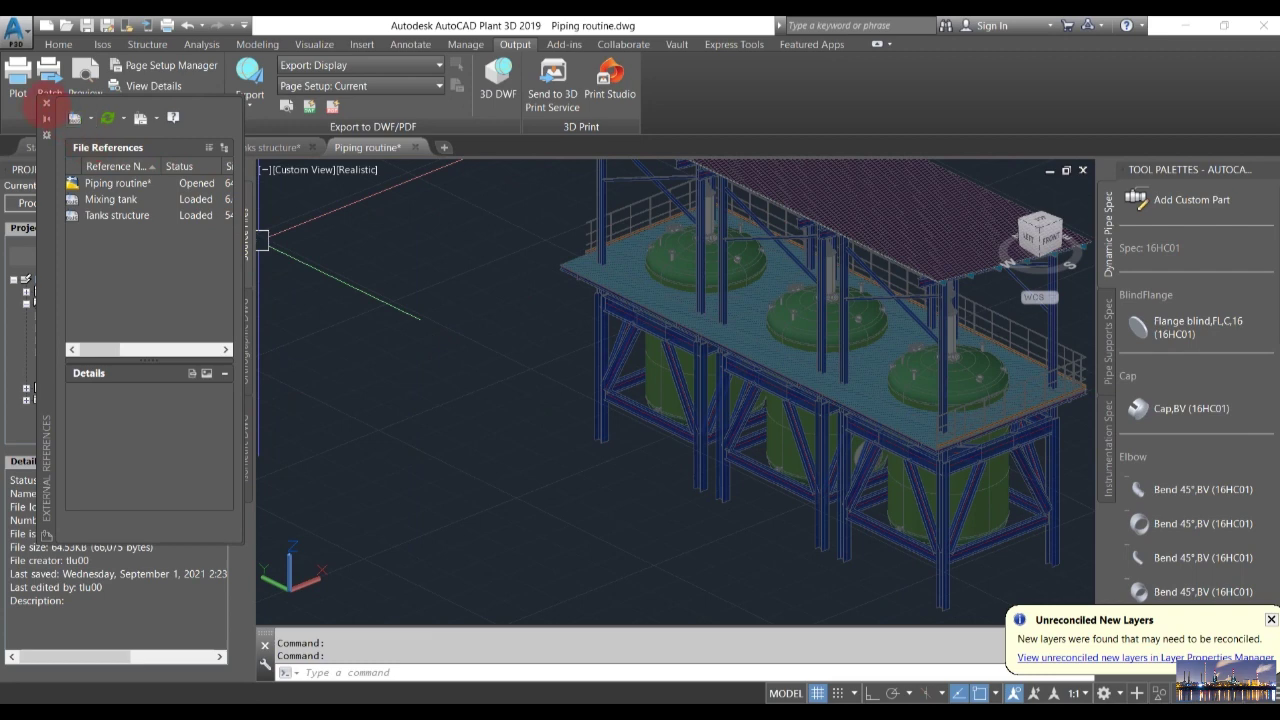
{"action": "left_click", "coordinate": [46, 103]}
Step: Set the Piping routine drawing's visual style to Shaded and inspect the referenced tanks structure
{"action": "left_click", "coordinate": [357, 169]}
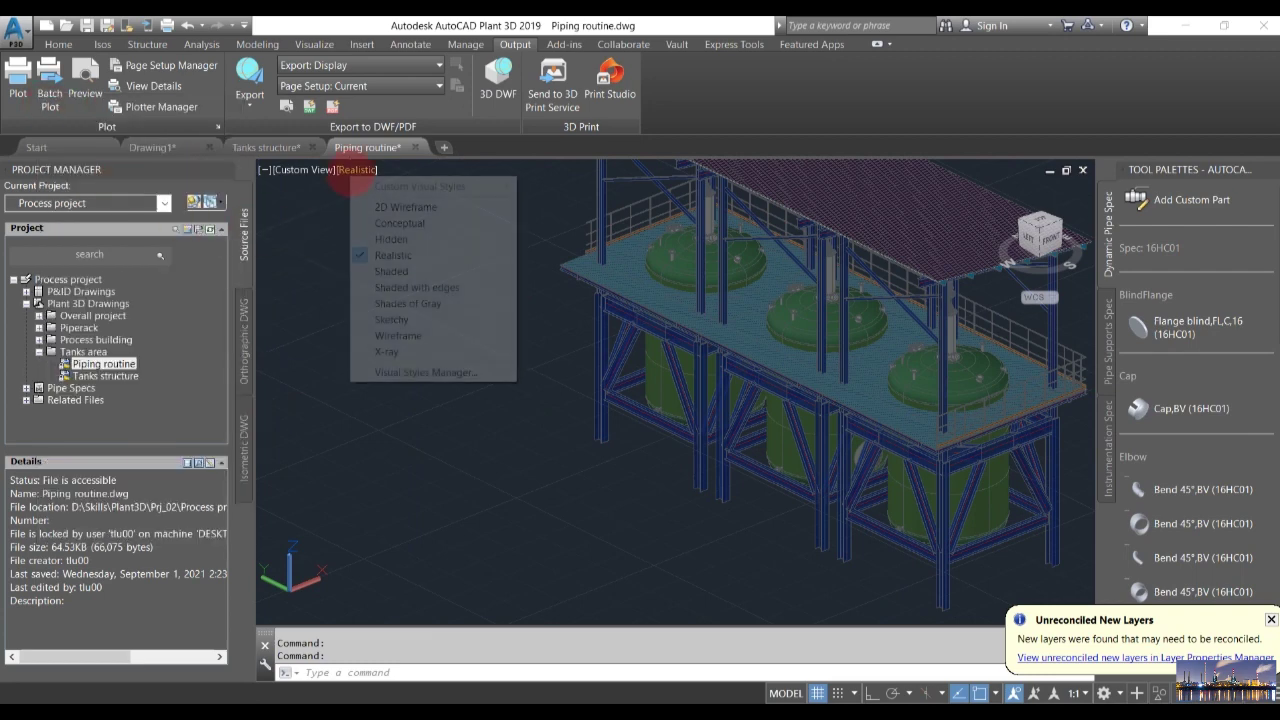
{"action": "left_click", "coordinate": [391, 271]}
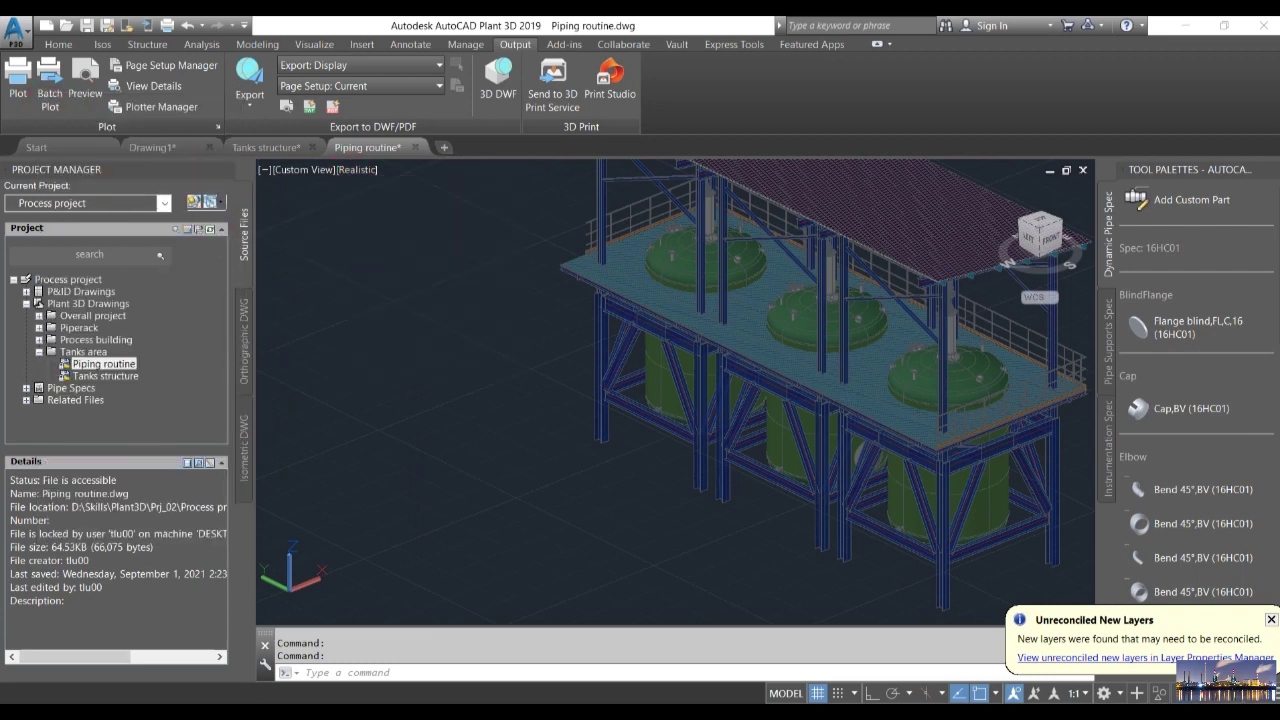
{"action": "scroll", "coordinate": [737, 480], "scroll_direction": "up", "scroll_amount": 1}
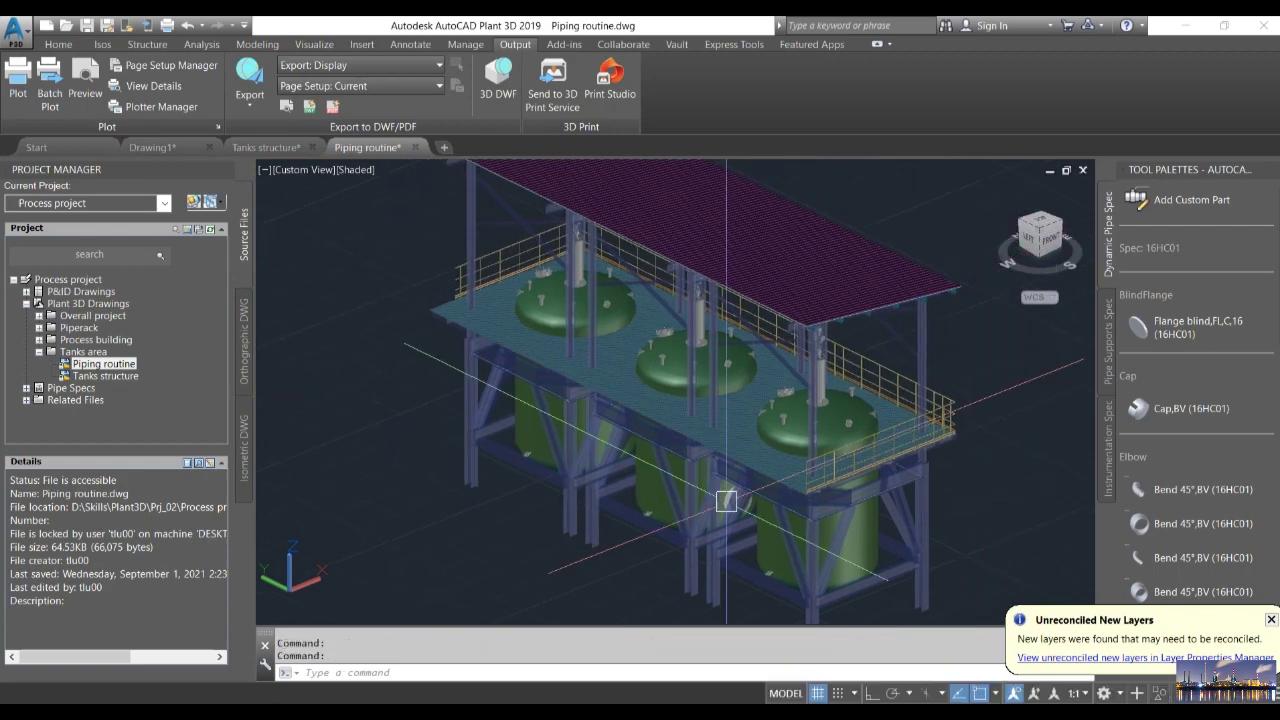
{"action": "scroll", "coordinate": [877, 505], "scroll_direction": "up", "scroll_amount": 5}
{"action": "scroll", "coordinate": [777, 457], "scroll_direction": "down", "scroll_amount": 6}
{"action": "mouse_move", "coordinate": [720, 460]}
{"action": "middle_mouse_down", "text": "shift"}
{"action": "mouse_move", "coordinate": [690, 465]}
{"action": "mouse_move", "coordinate": [745, 460]}
{"action": "middle_mouse_up", "text": "shift"}
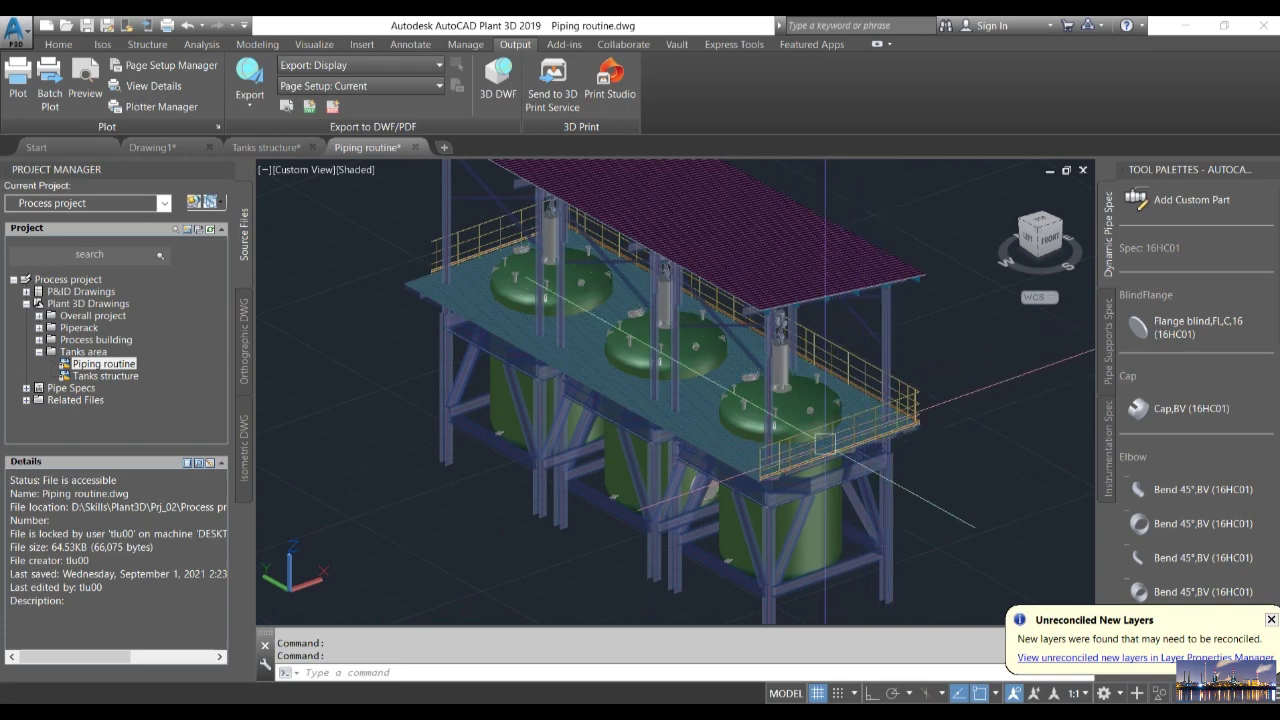
{"action": "scroll", "coordinate": [612, 427], "scroll_direction": "down", "scroll_amount": 2}
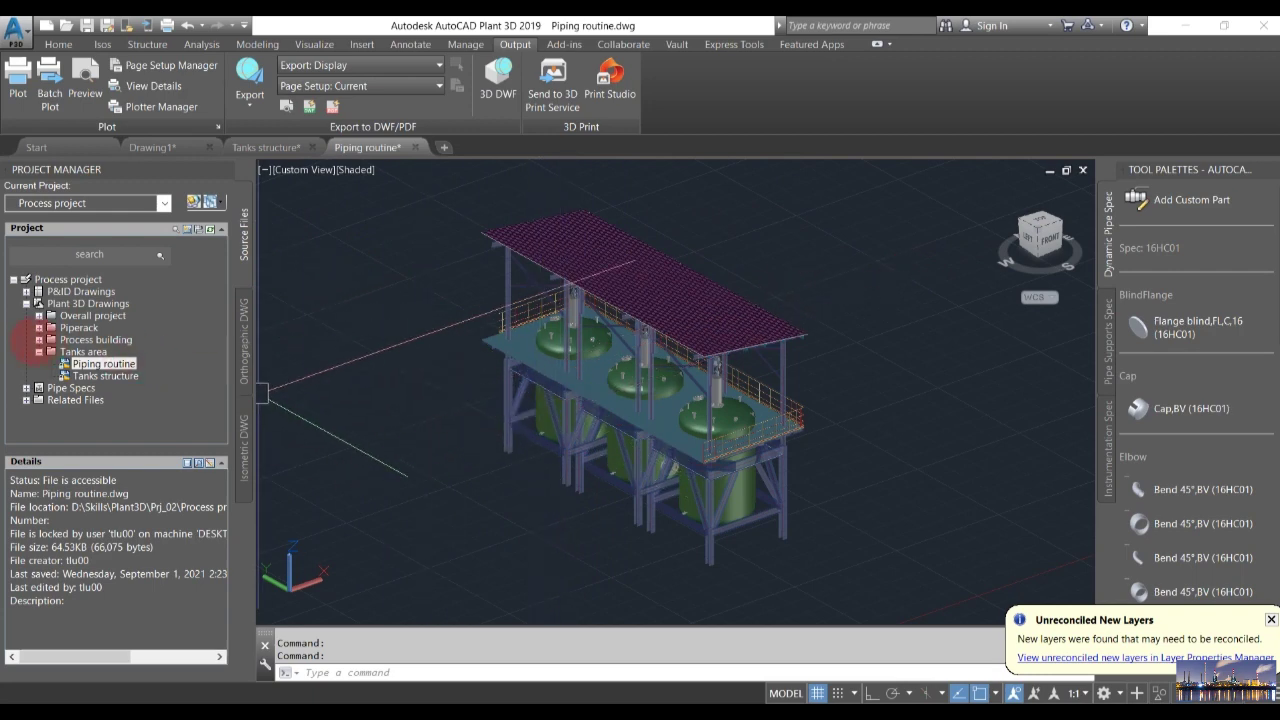
Step: Copy the Reactor support drawing from the Process plant folder into the project's Process building folder
{"action": "left_click", "coordinate": [90, 339]}
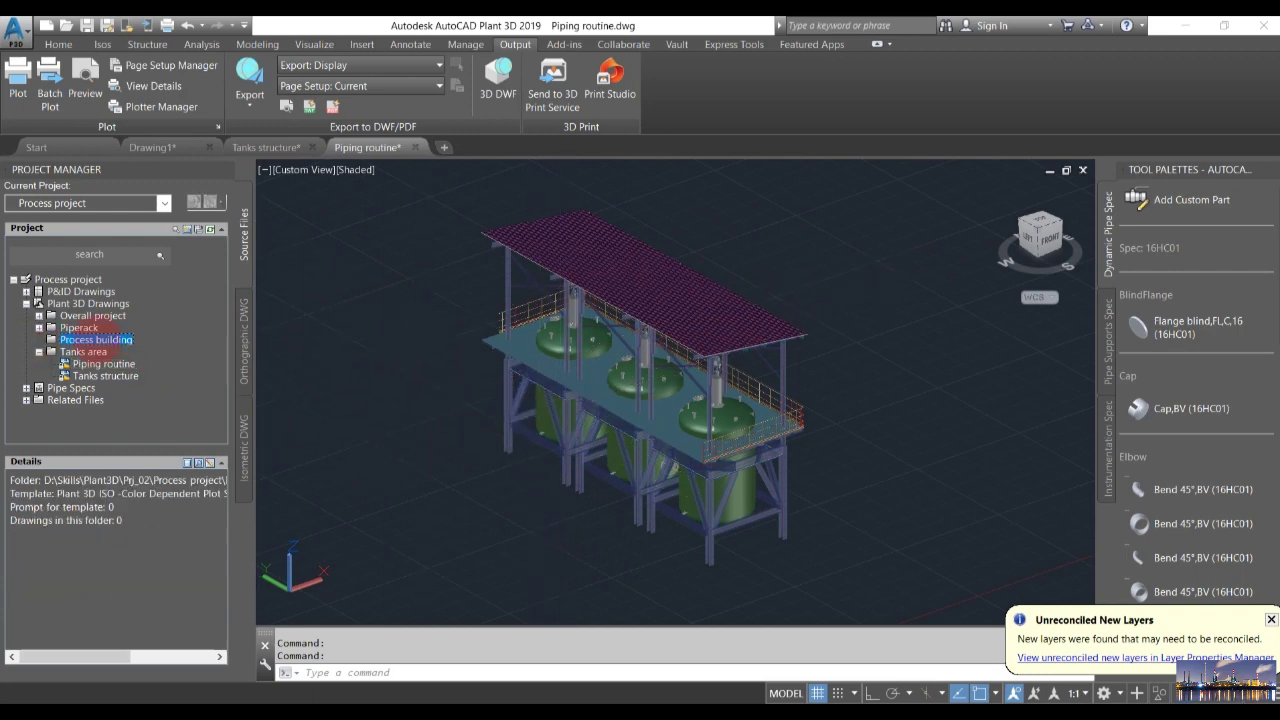
{"action": "right_click", "coordinate": [100, 337]}
{"action": "left_click", "coordinate": [152, 395]}
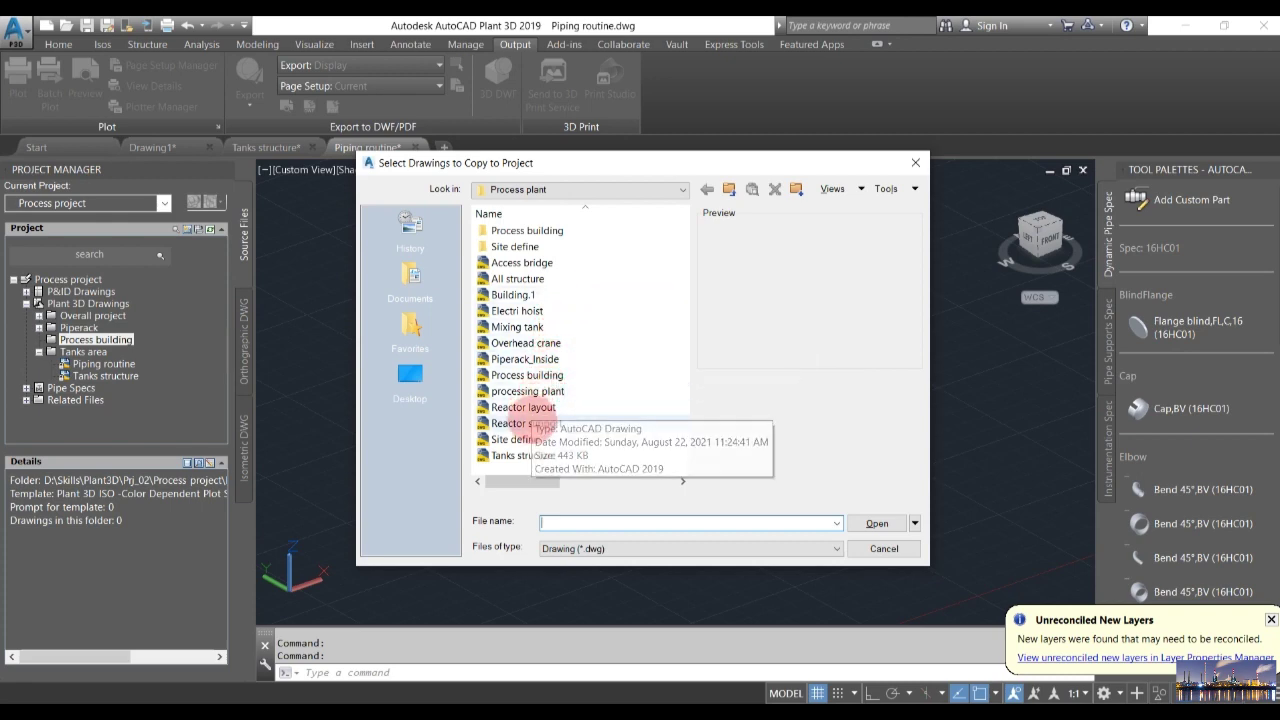
{"action": "left_click", "coordinate": [540, 423]}
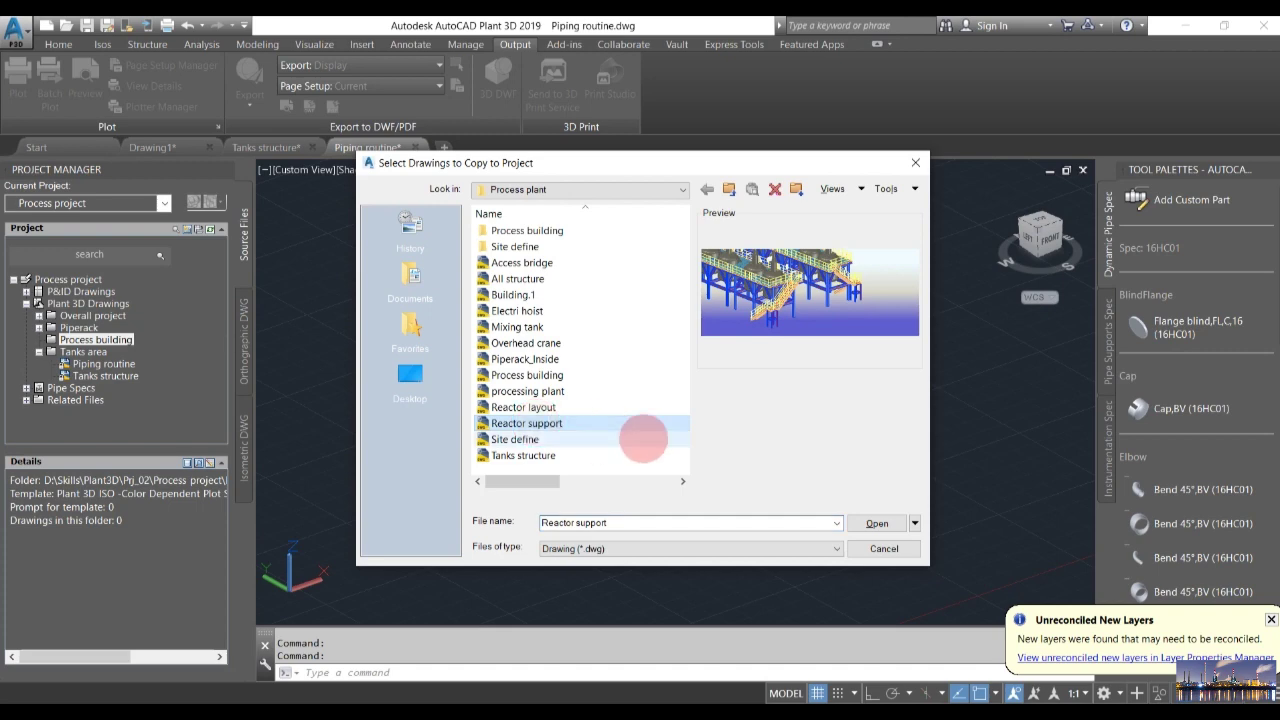
{"action": "left_click", "coordinate": [870, 523]}
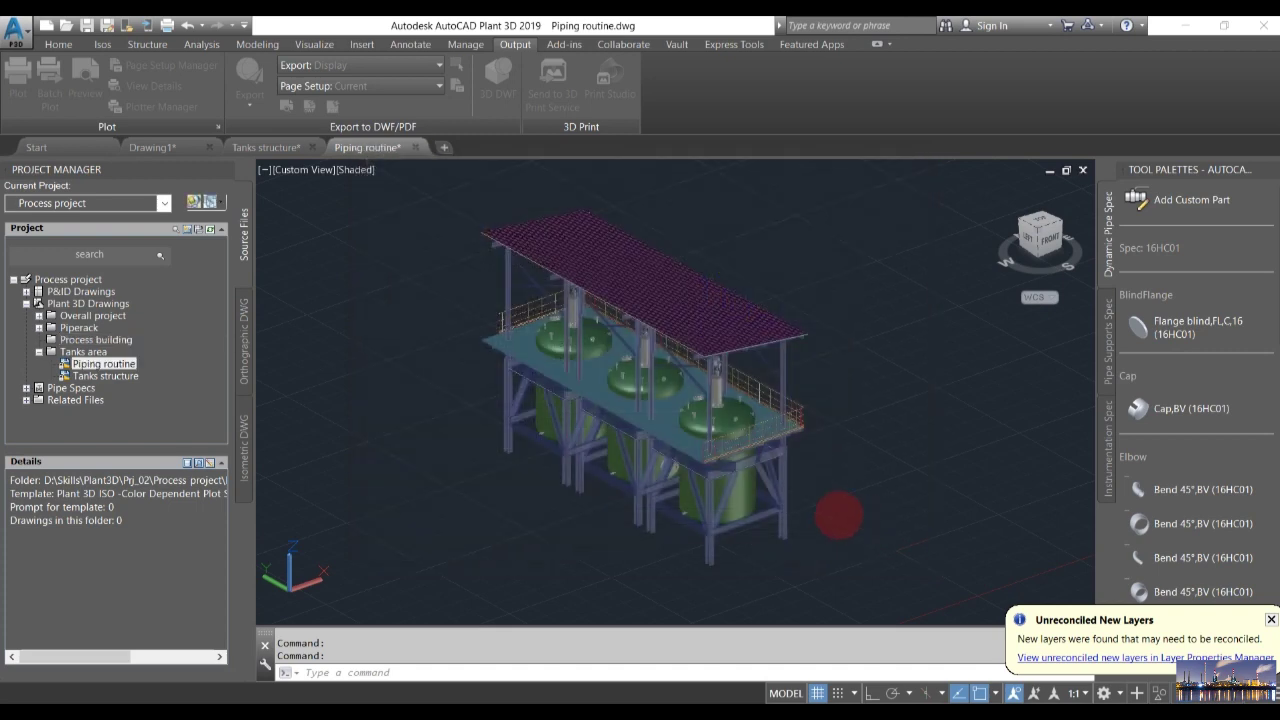
{"action": "left_click", "coordinate": [588, 318]}
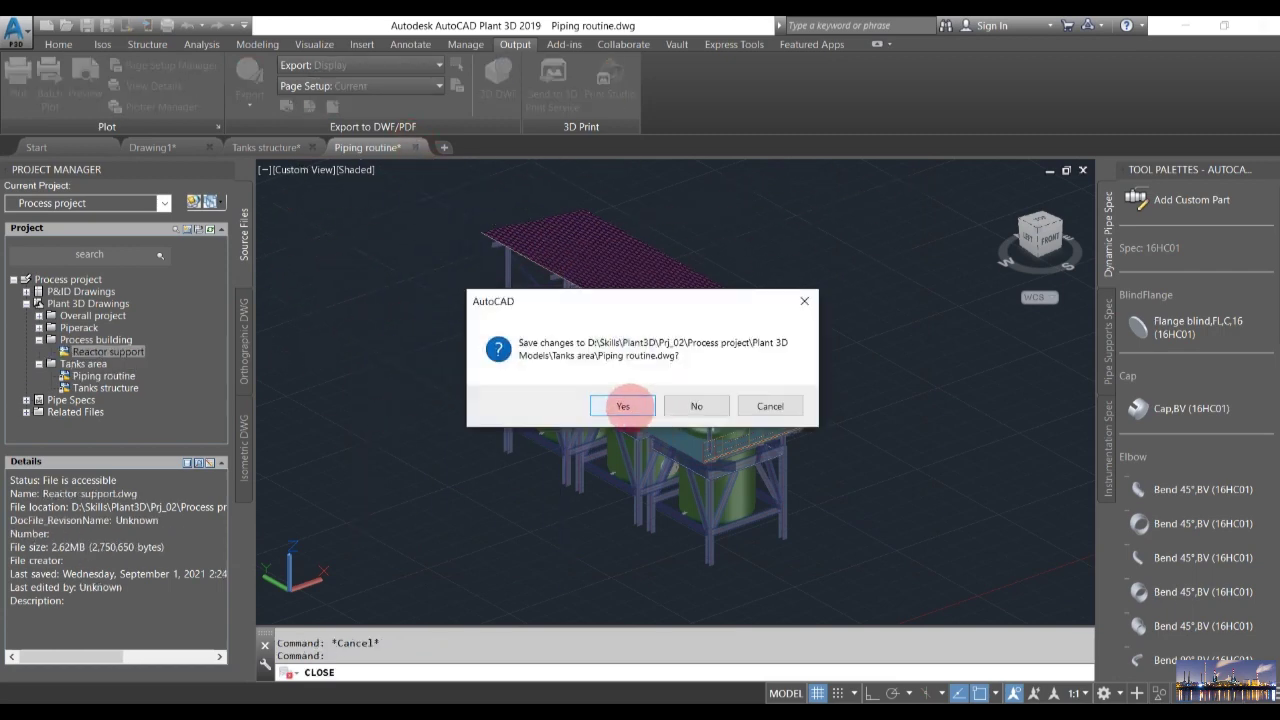
Step: Close the Piping routine and Tanks structure drawings with their changes saved, and close Drawing1 without saving
{"action": "left_click", "coordinate": [624, 406]}
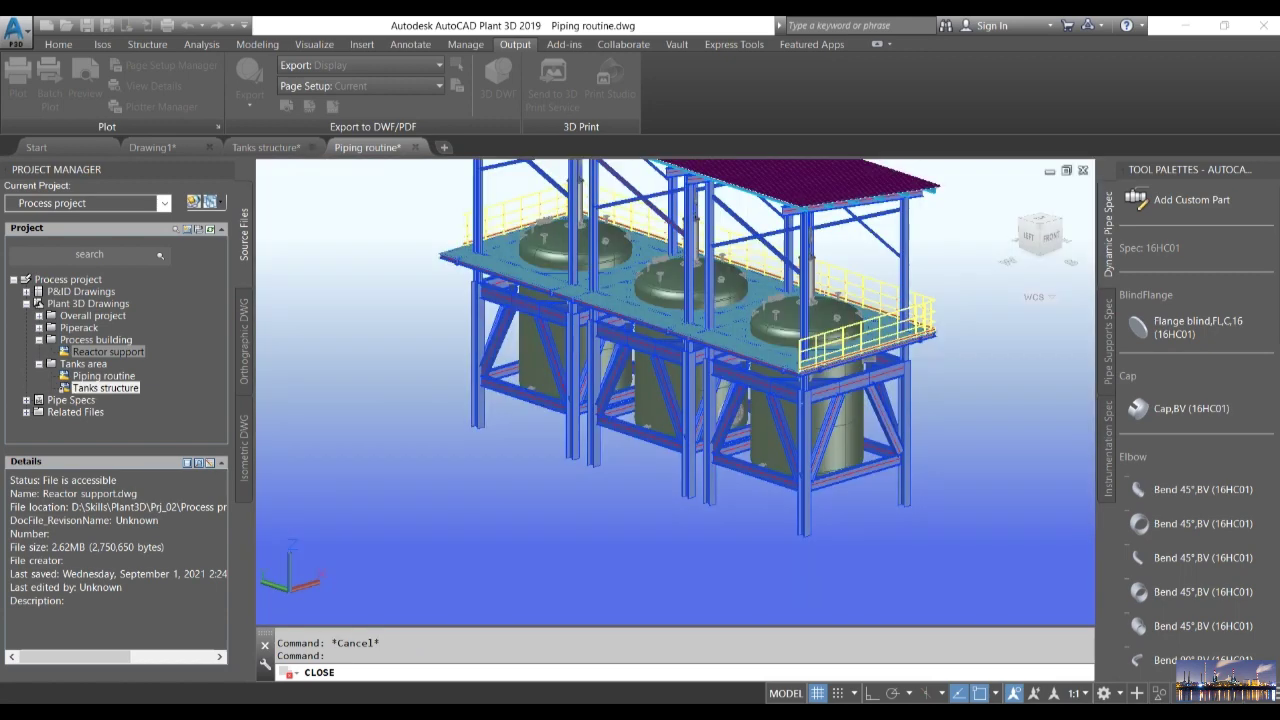
{"action": "left_click", "coordinate": [312, 147]}
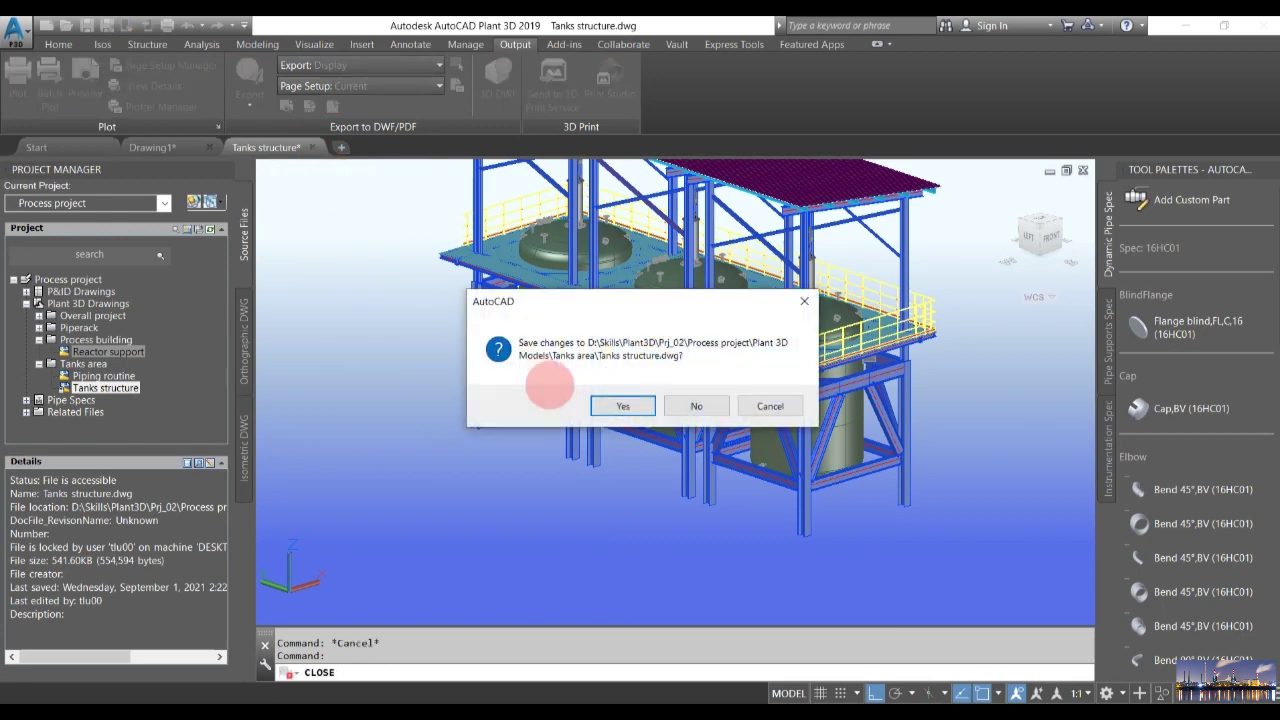
{"action": "left_click", "coordinate": [622, 404]}
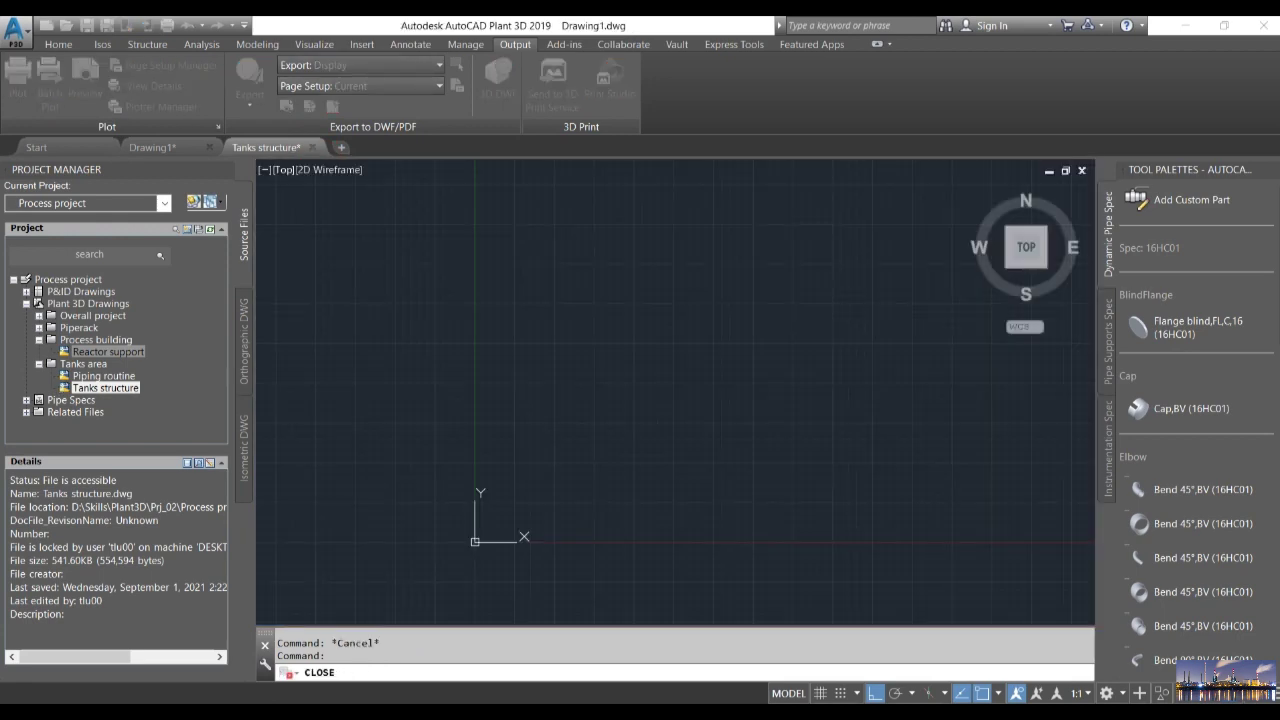
{"action": "left_click", "coordinate": [209, 147]}
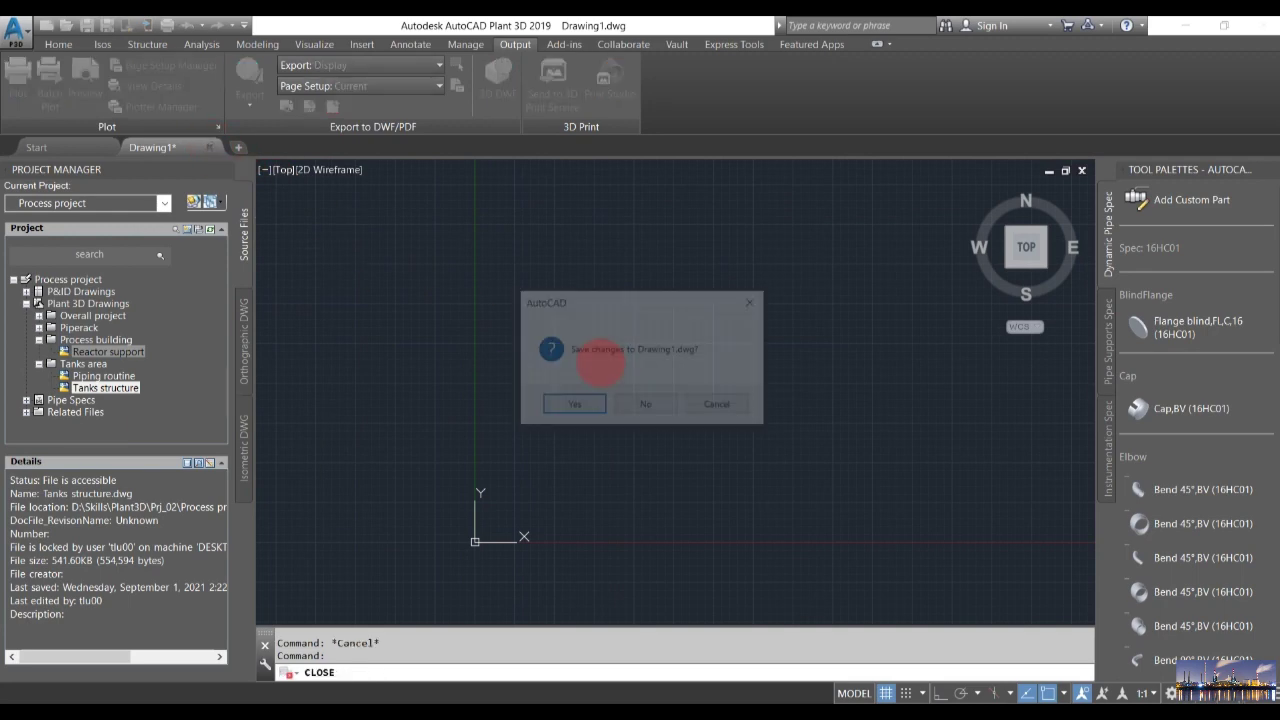
{"action": "left_click", "coordinate": [646, 406]}
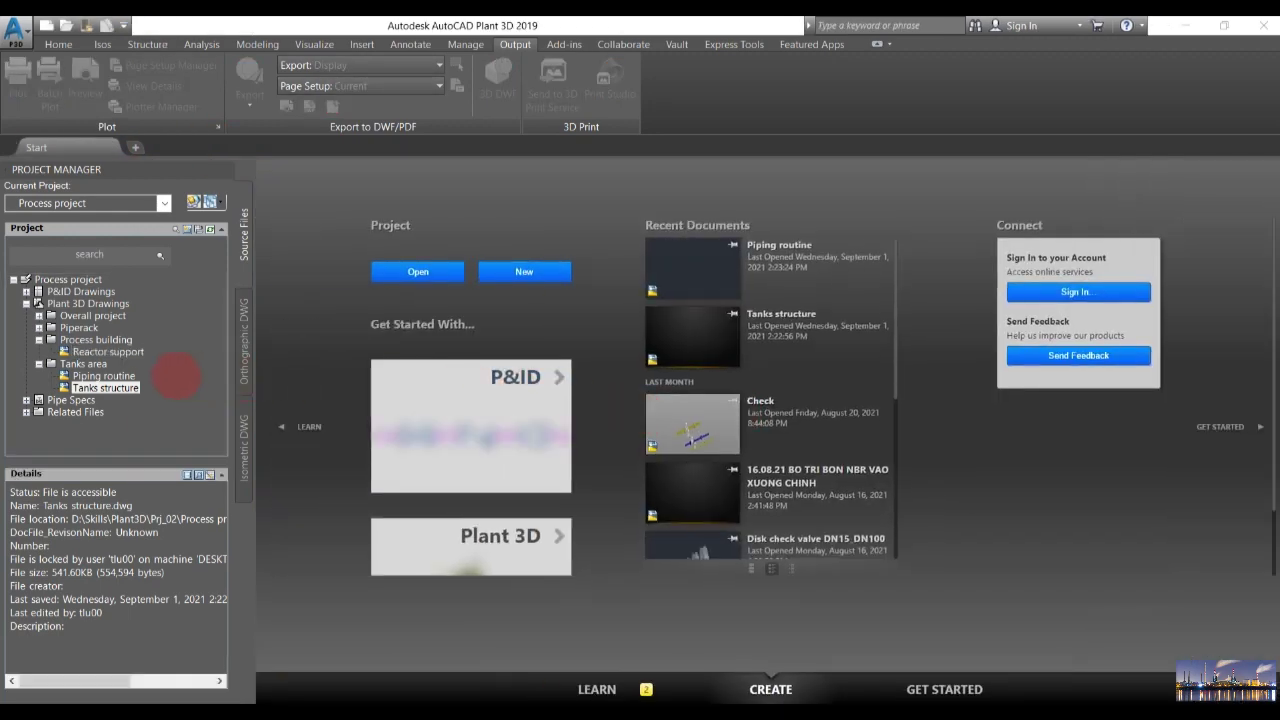
Step: Open the Reactor support drawing from the Process building folder and view its 3D model from another angle
{"action": "left_click", "coordinate": [134, 350]}
{"action": "right_click", "coordinate": [134, 351]}
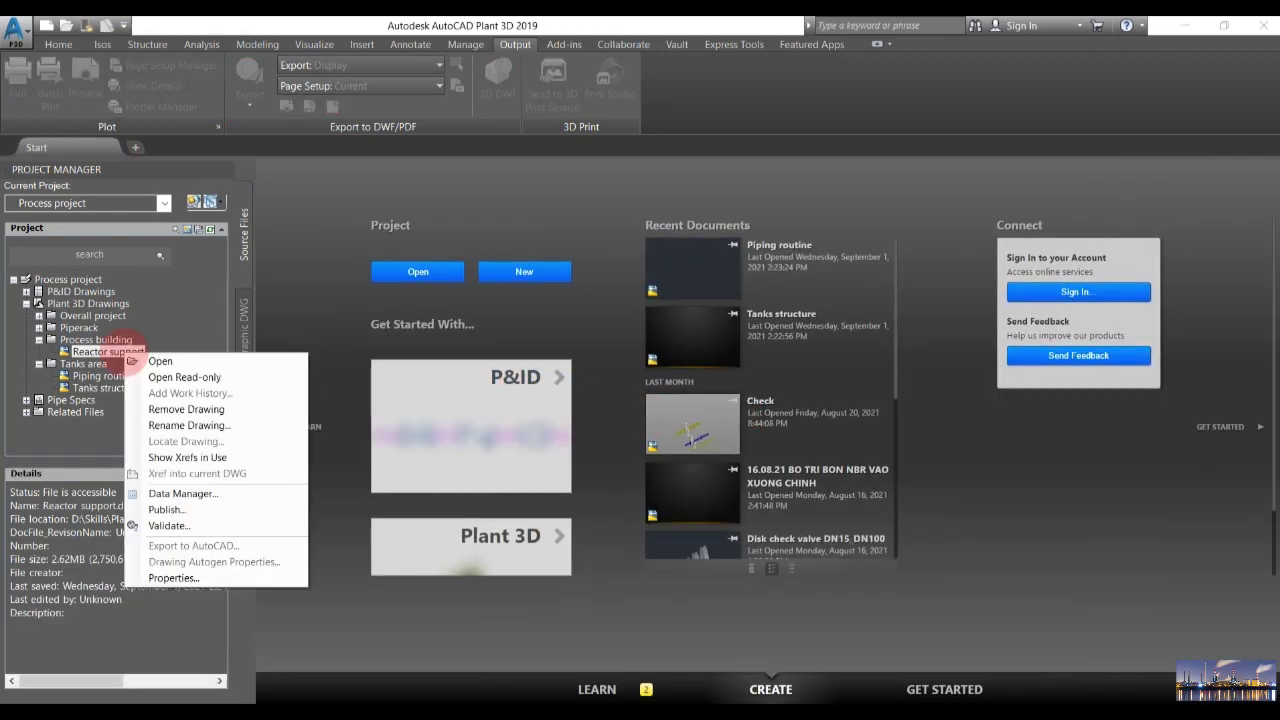
{"action": "left_click", "coordinate": [160, 363]}
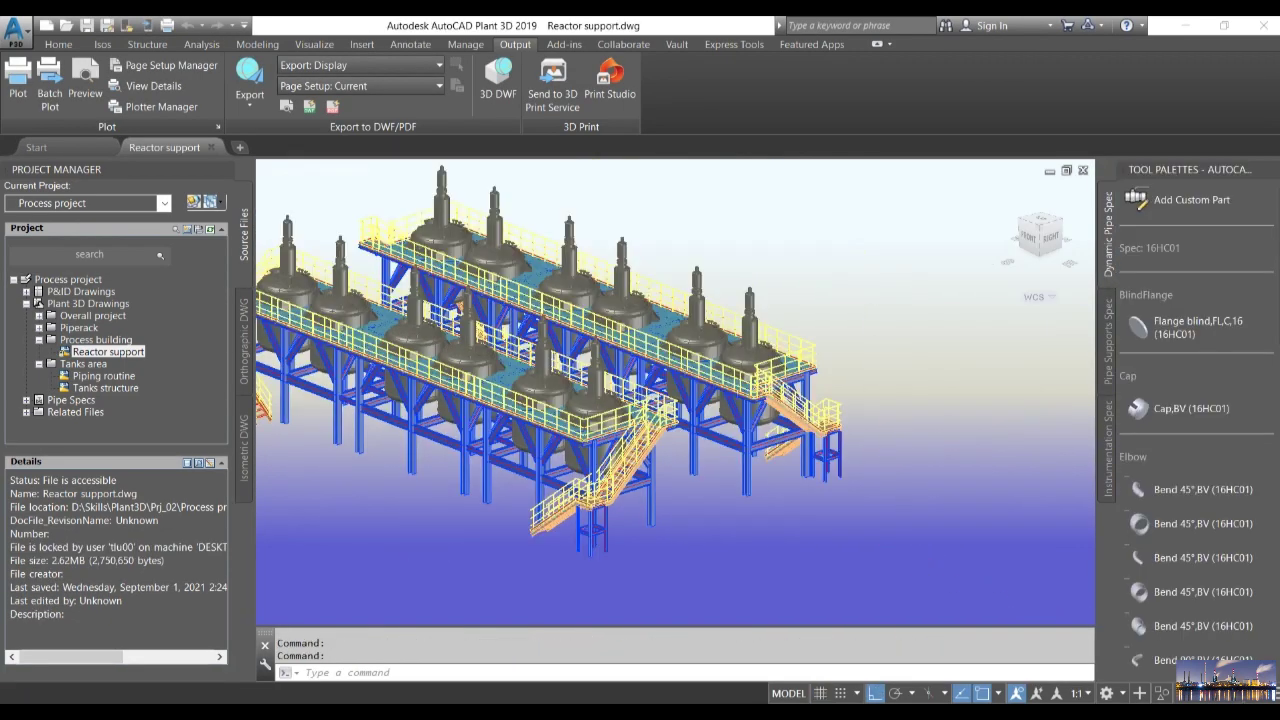
{"action": "scroll", "coordinate": [760, 510], "scroll_direction": "down", "scroll_amount": 3}
{"action": "mouse_move", "coordinate": [680, 500]}
{"action": "middle_mouse_down", "text": "shift"}
{"action": "mouse_move", "coordinate": [623, 491]}
{"action": "mouse_move", "coordinate": [749, 506]}
{"action": "mouse_move", "coordinate": [645, 497]}
{"action": "mouse_move", "coordinate": [686, 509]}
{"action": "middle_mouse_up", "text": "shift"}
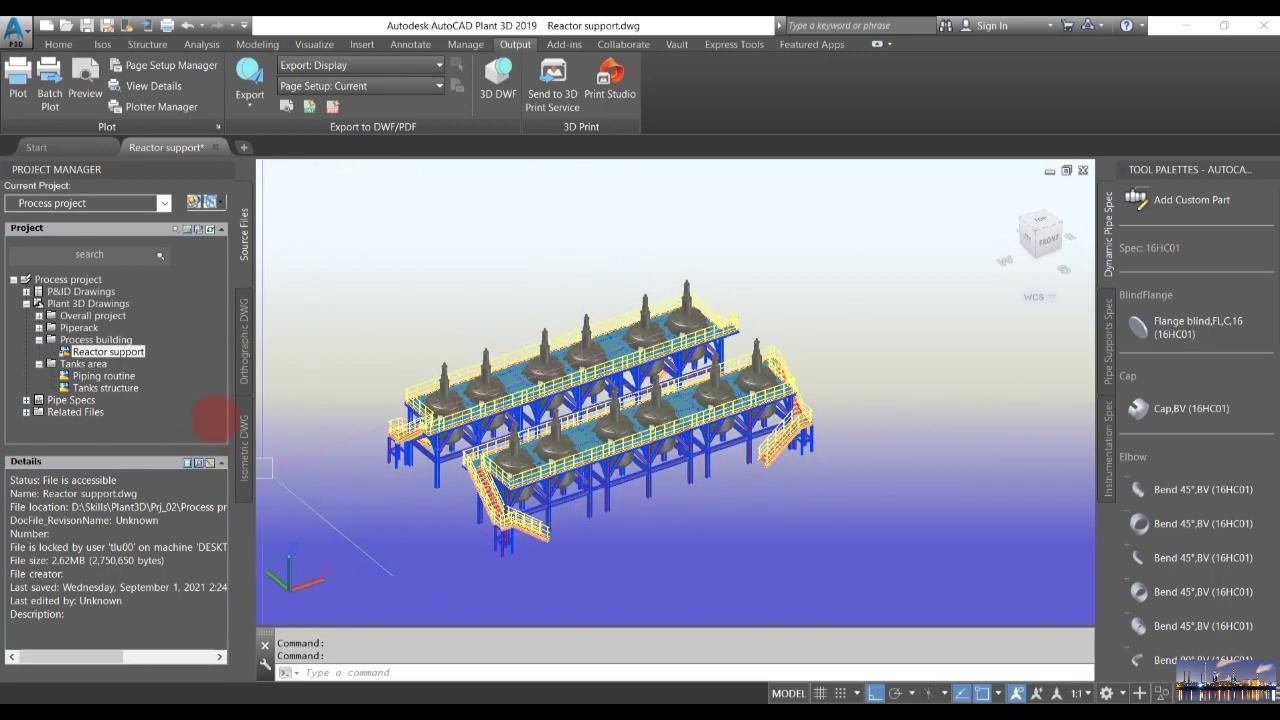
Step: Create a new drawing named "Pipingrountine_Process" in the Process building folder with the default ISO template
{"action": "right_click", "coordinate": [85, 338]}
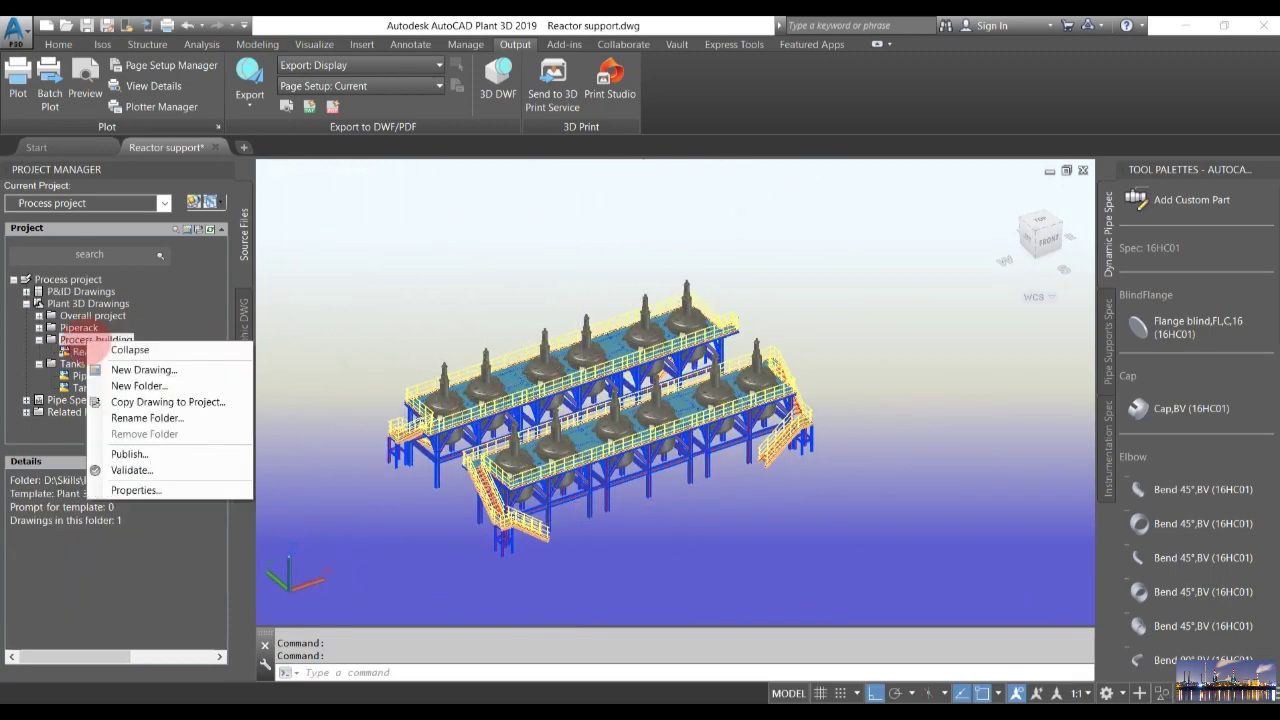
{"action": "left_click", "coordinate": [143, 369]}
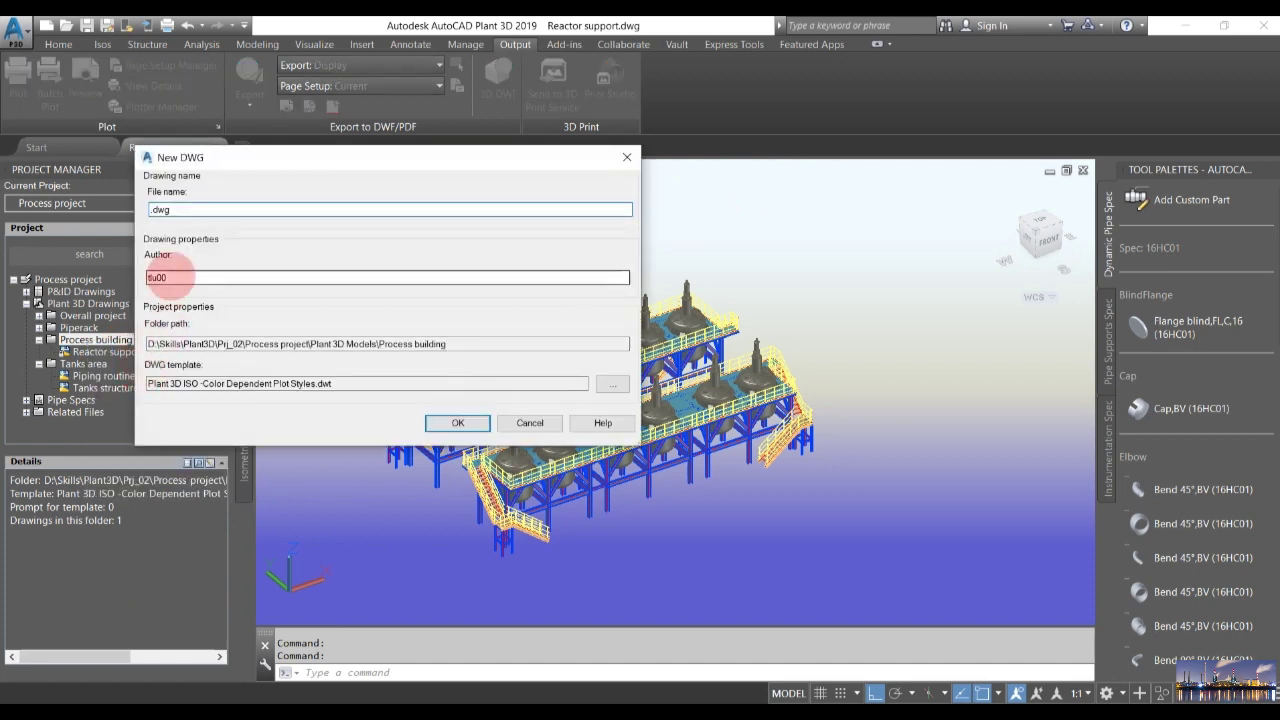
{"action": "type", "text": "Pipingrountine_Process"}
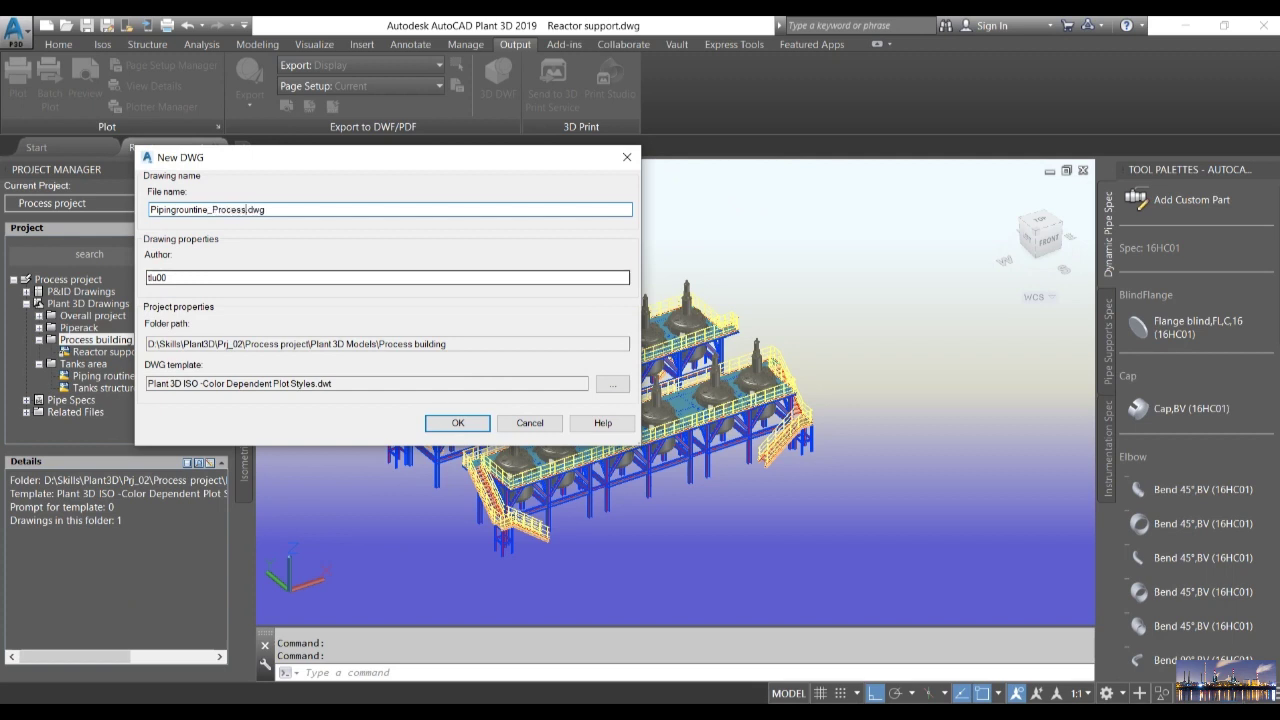
{"action": "left_click", "coordinate": [457, 422]}
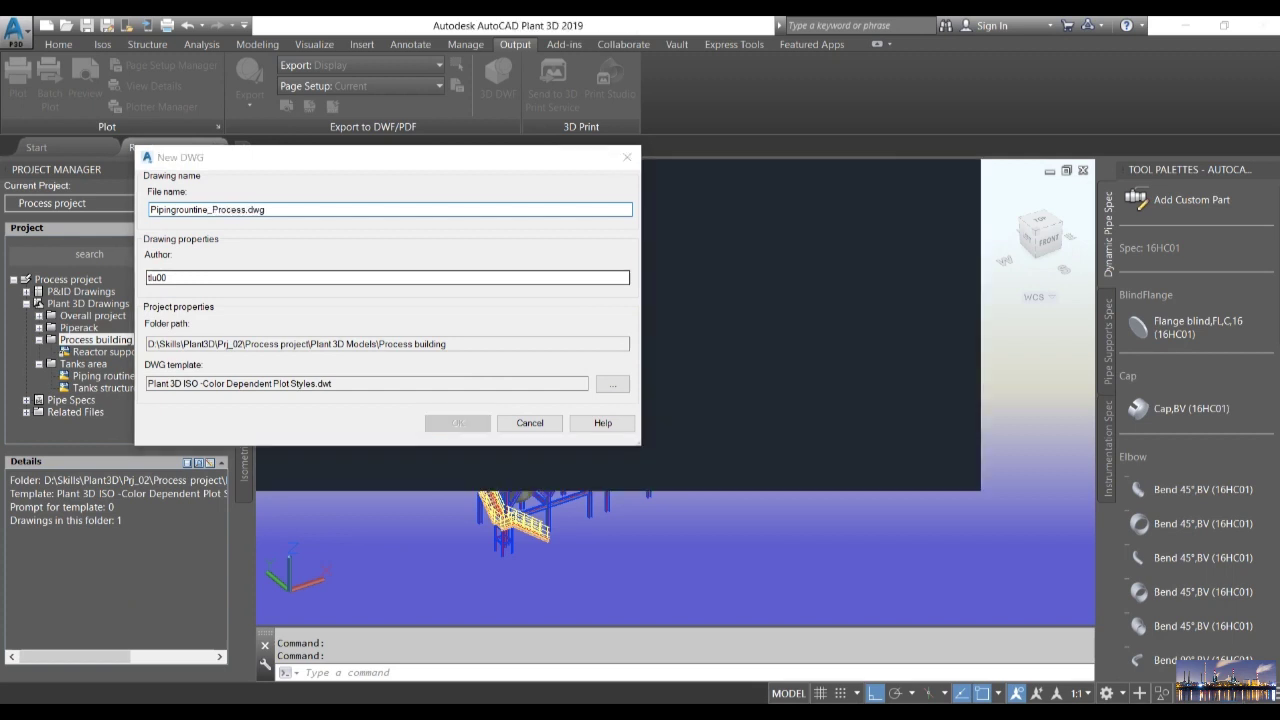
Step: Attach the Reactor support drawing from the Process building folder as an external reference in the Pipingrountine_Process drawing
{"action": "left_click", "coordinate": [170, 277]}
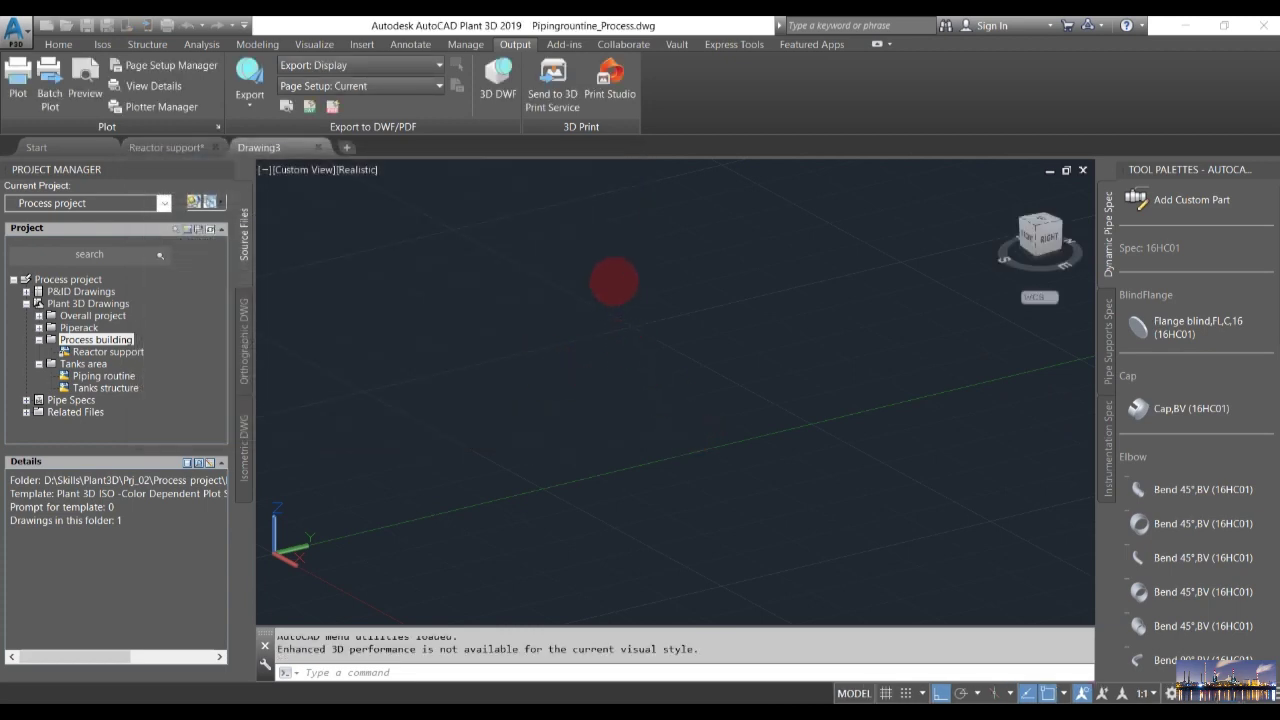
{"action": "left_click", "coordinate": [612, 280]}
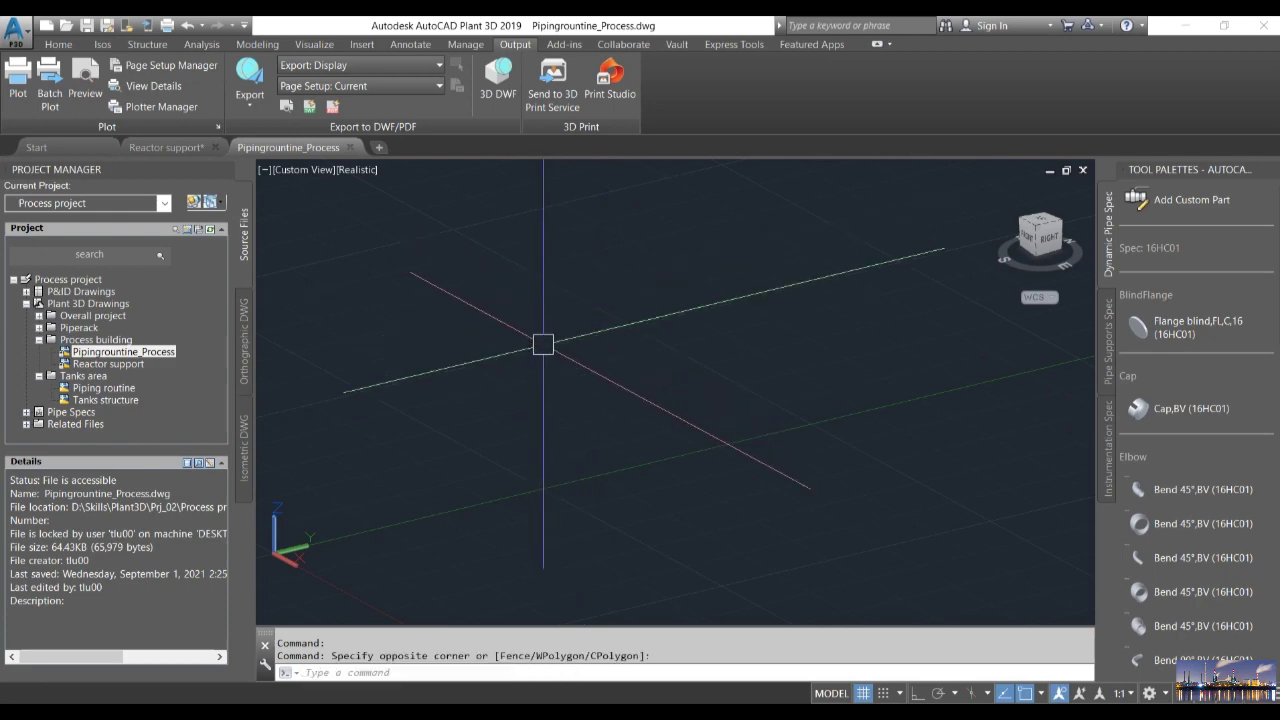
{"action": "key", "text": "Escape"}
{"action": "middle_click_drag", "start_coordinate": [648, 425], "coordinate": [553, 365]}
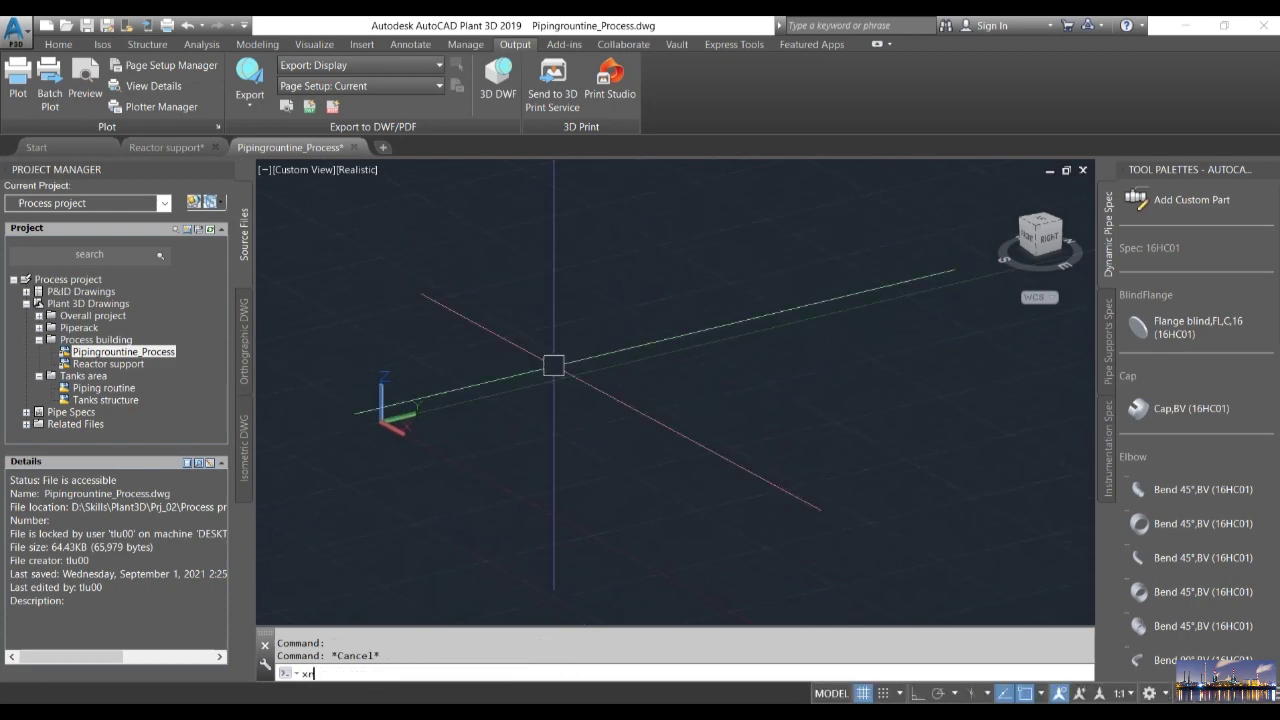
{"action": "key", "text": "Return"}
{"action": "left_click", "coordinate": [90, 117]}
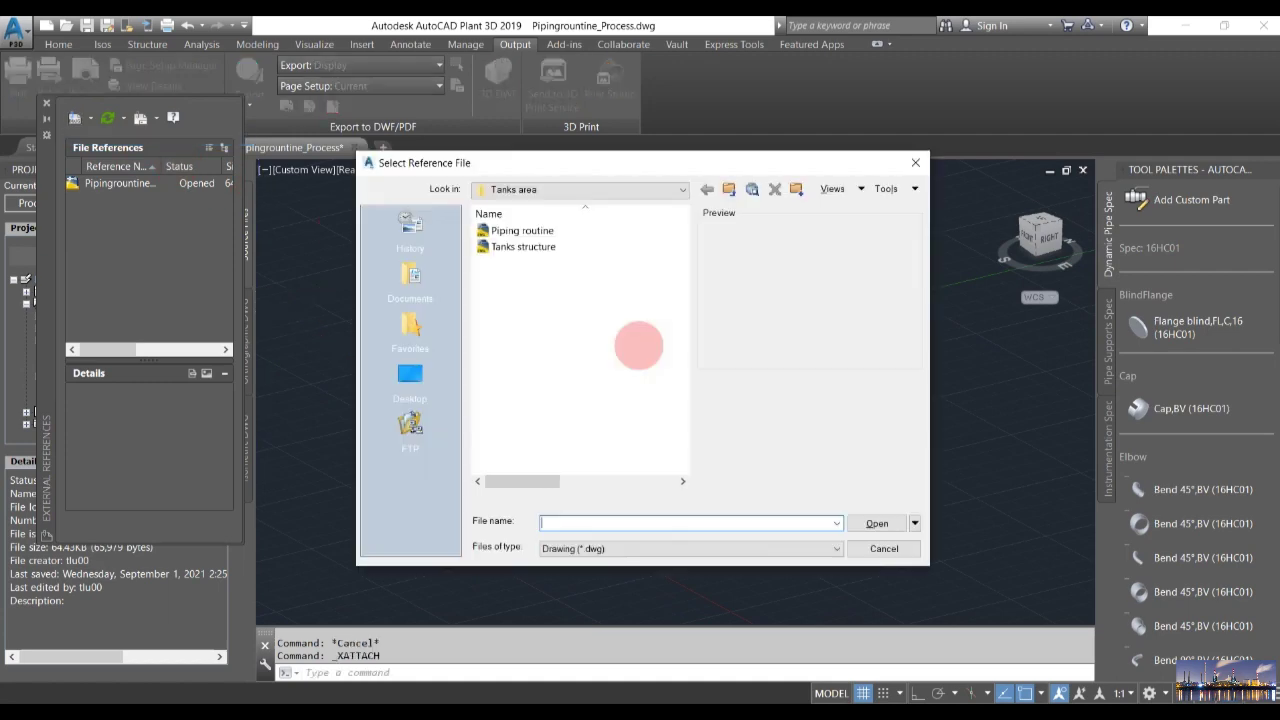
{"action": "left_click", "coordinate": [729, 188]}
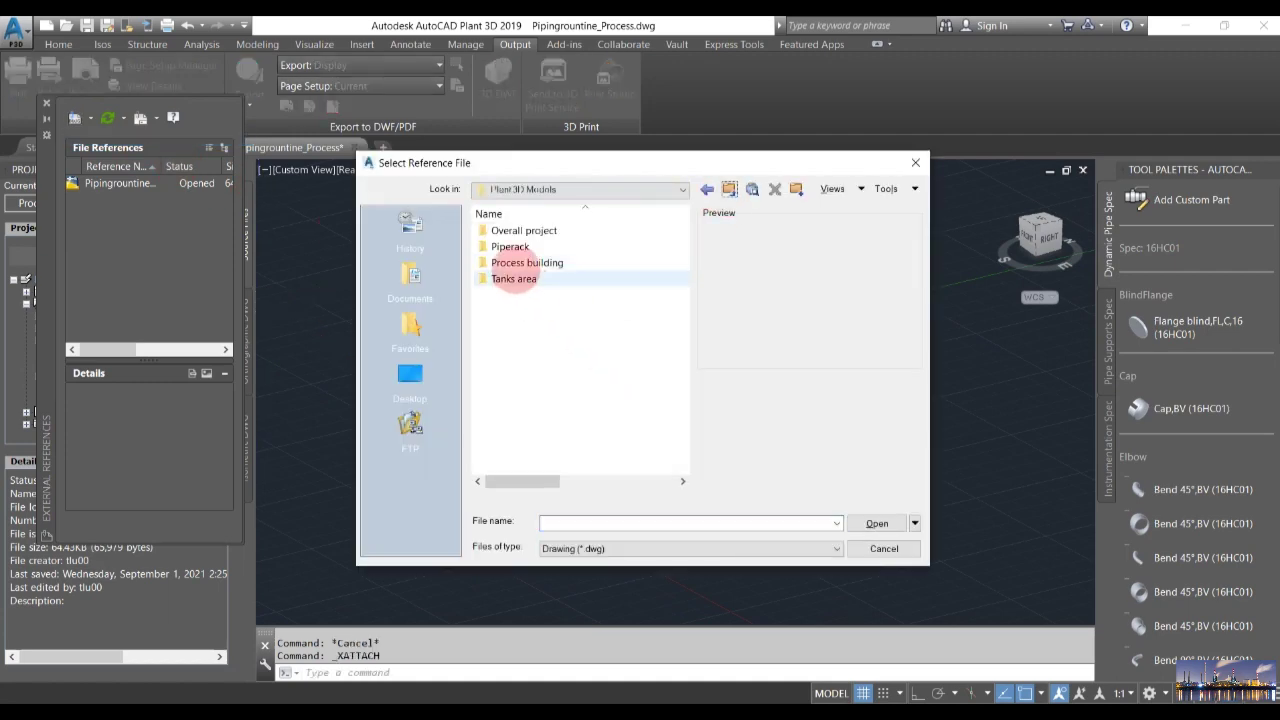
{"action": "double_click", "coordinate": [525, 262]}
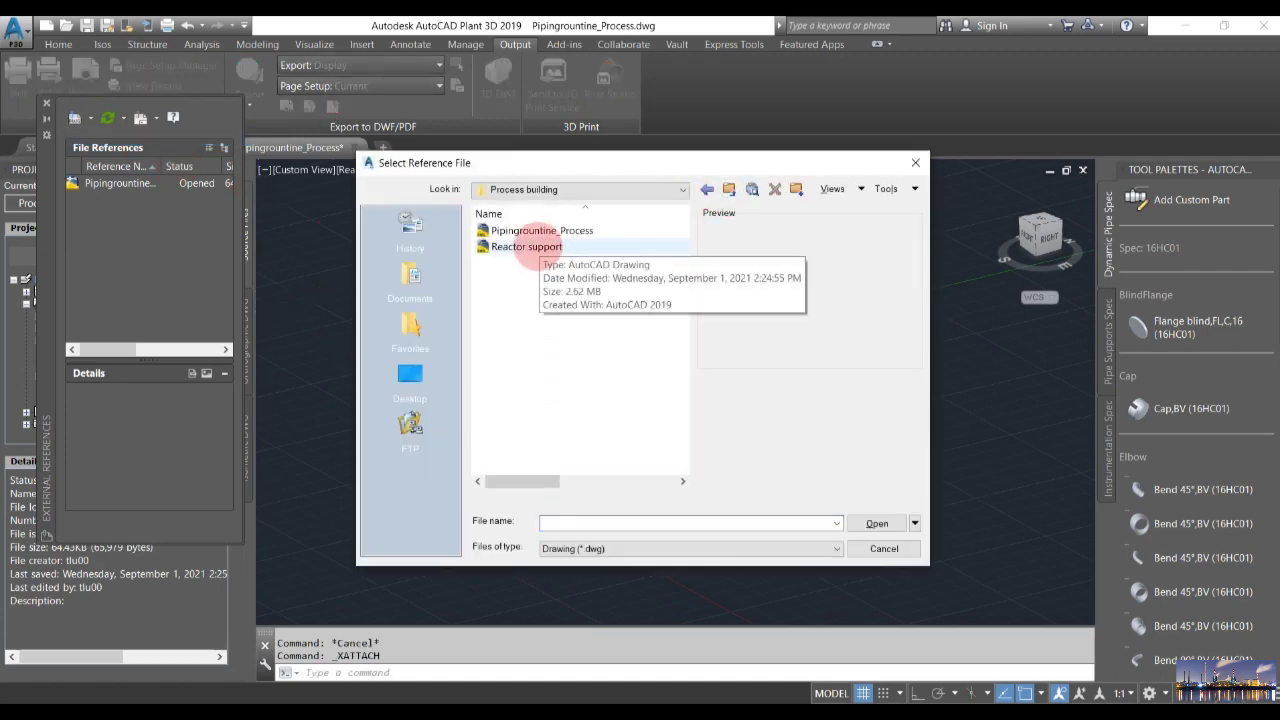
{"action": "left_click", "coordinate": [545, 250]}
{"action": "left_click", "coordinate": [876, 523]}
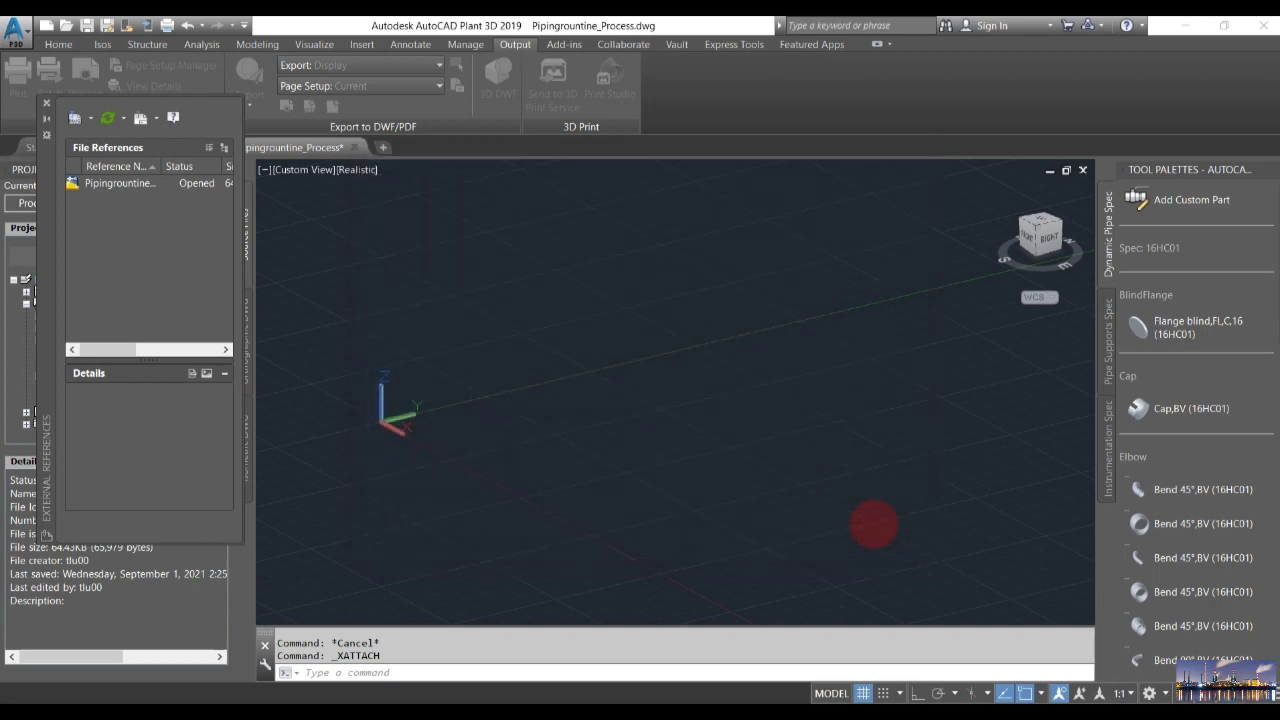
{"action": "left_click", "coordinate": [720, 523]}
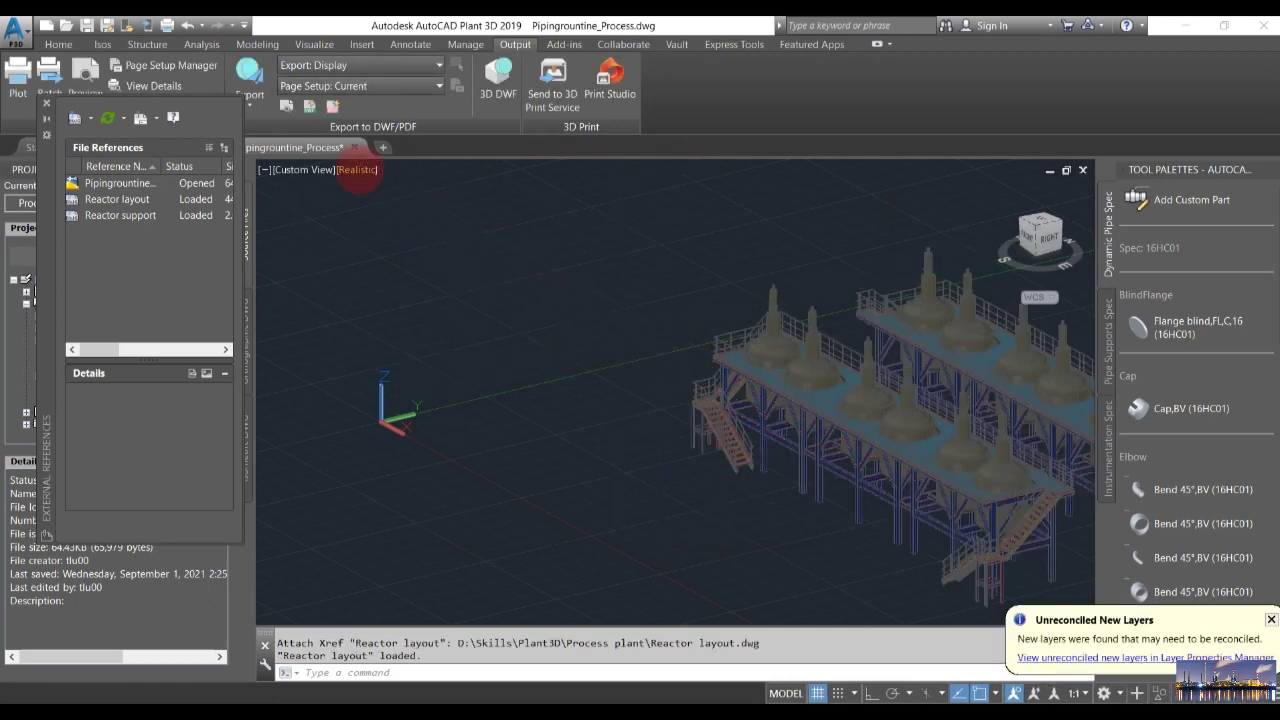
Step: Set the visual style to Shaded, and view the referenced reactor structure from another side without the external references list
{"action": "left_click", "coordinate": [357, 170]}
{"action": "left_click", "coordinate": [395, 268]}
{"action": "middle_click", "coordinate": [470, 300]}
{"action": "middle_click", "coordinate": [470, 300]}
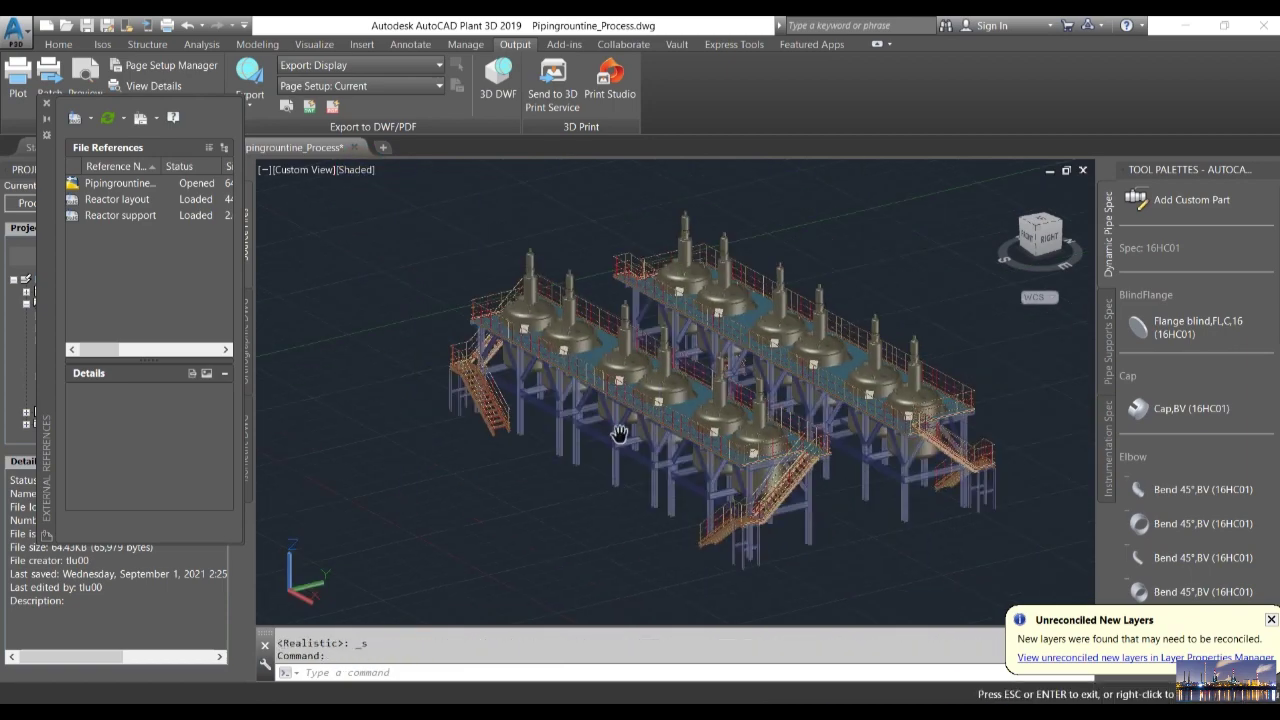
{"action": "scroll", "coordinate": [643, 443], "scroll_direction": "up", "scroll_amount": 5}
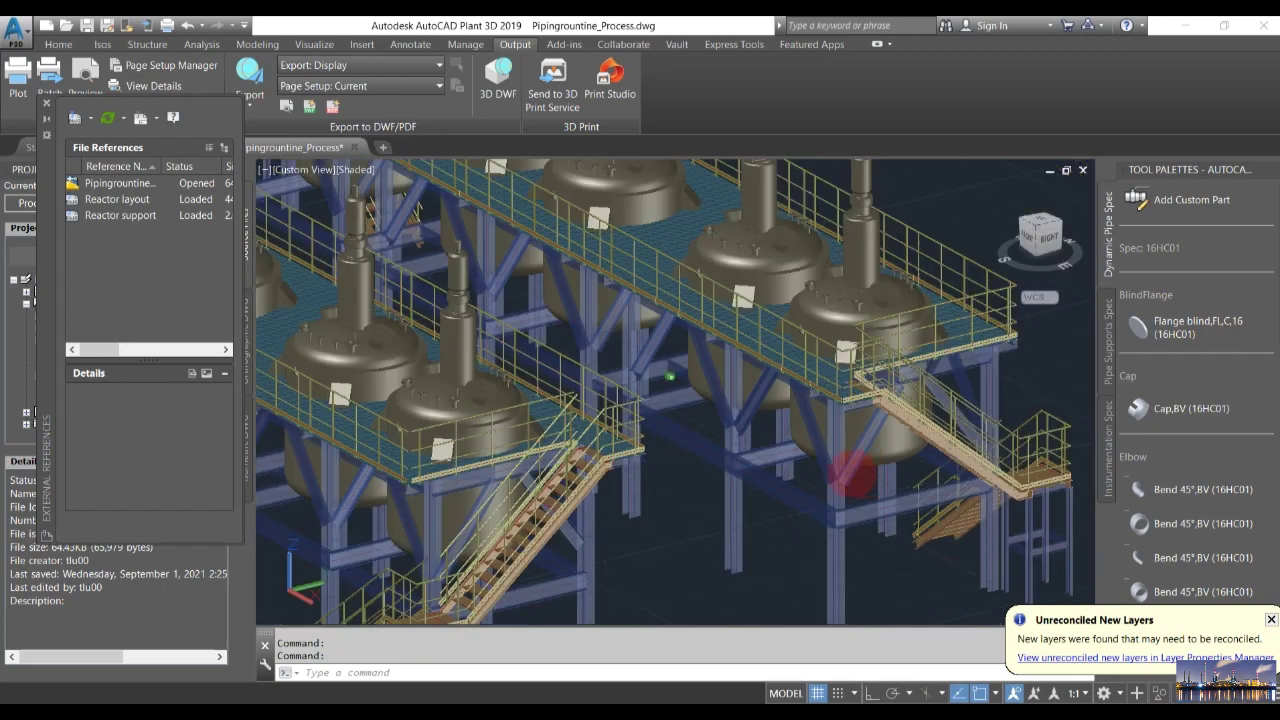
{"action": "mouse_move", "coordinate": [643, 460]}
{"action": "middle_mouse_down", "text": "shift"}
{"action": "mouse_move", "coordinate": [645, 478]}
{"action": "mouse_move", "coordinate": [690, 482]}
{"action": "middle_mouse_up", "text": "shift"}
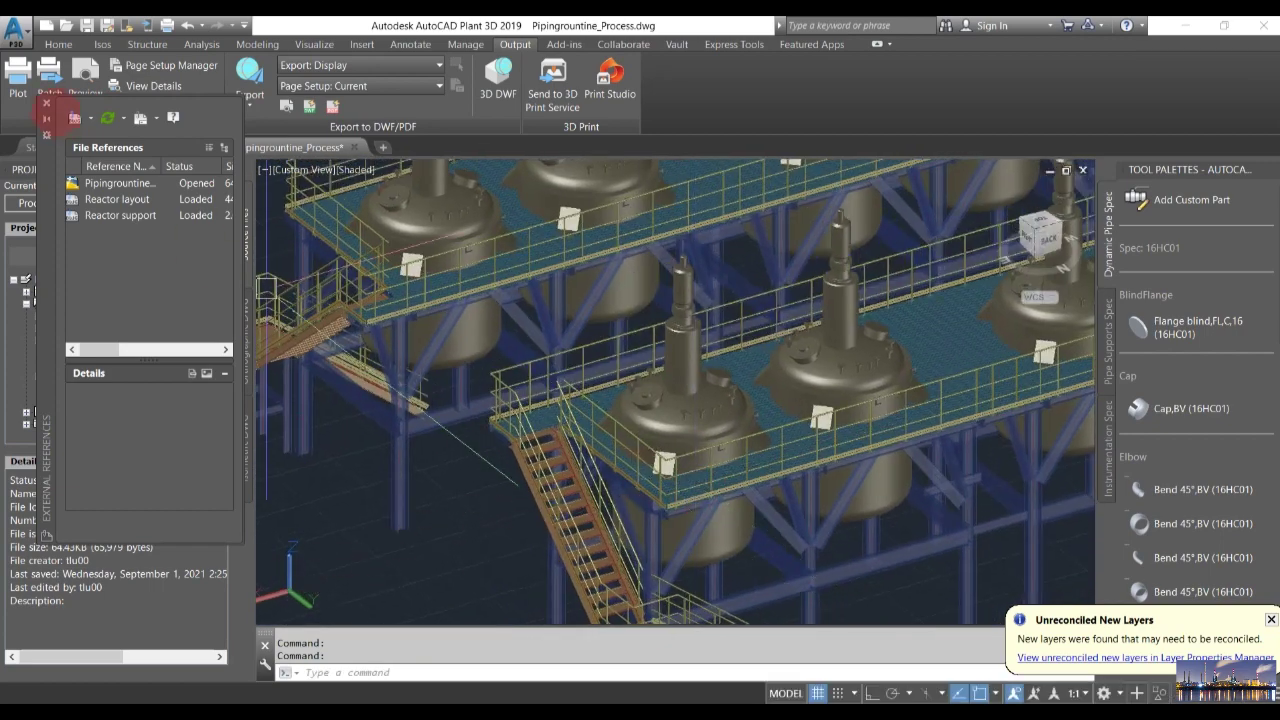
{"action": "left_click", "coordinate": [46, 103]}
{"action": "scroll", "coordinate": [468, 490], "scroll_direction": "down", "scroll_amount": 5}
{"action": "scroll", "coordinate": [468, 490], "scroll_direction": "up", "scroll_amount": 3}
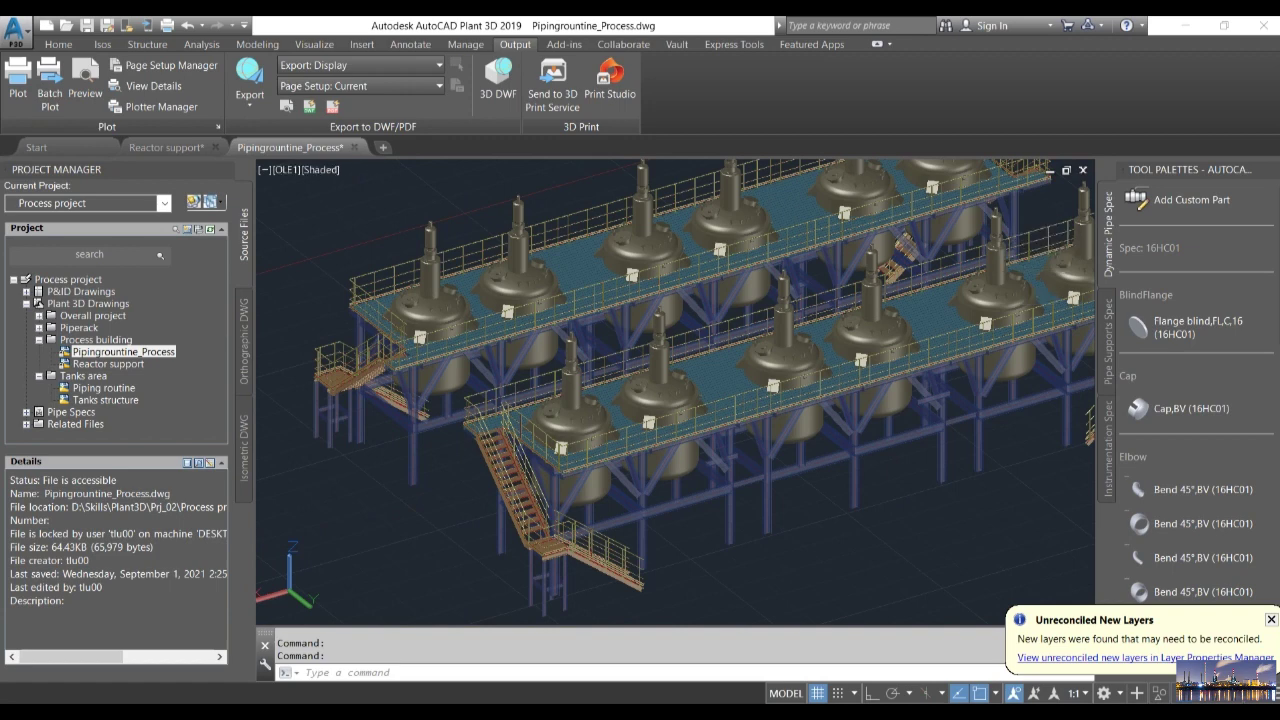
Step: Save and close the Pipingrountine_Process drawing, and close the Reactor support drawing with its changes saved
{"action": "key", "text": "ctrl+s"}
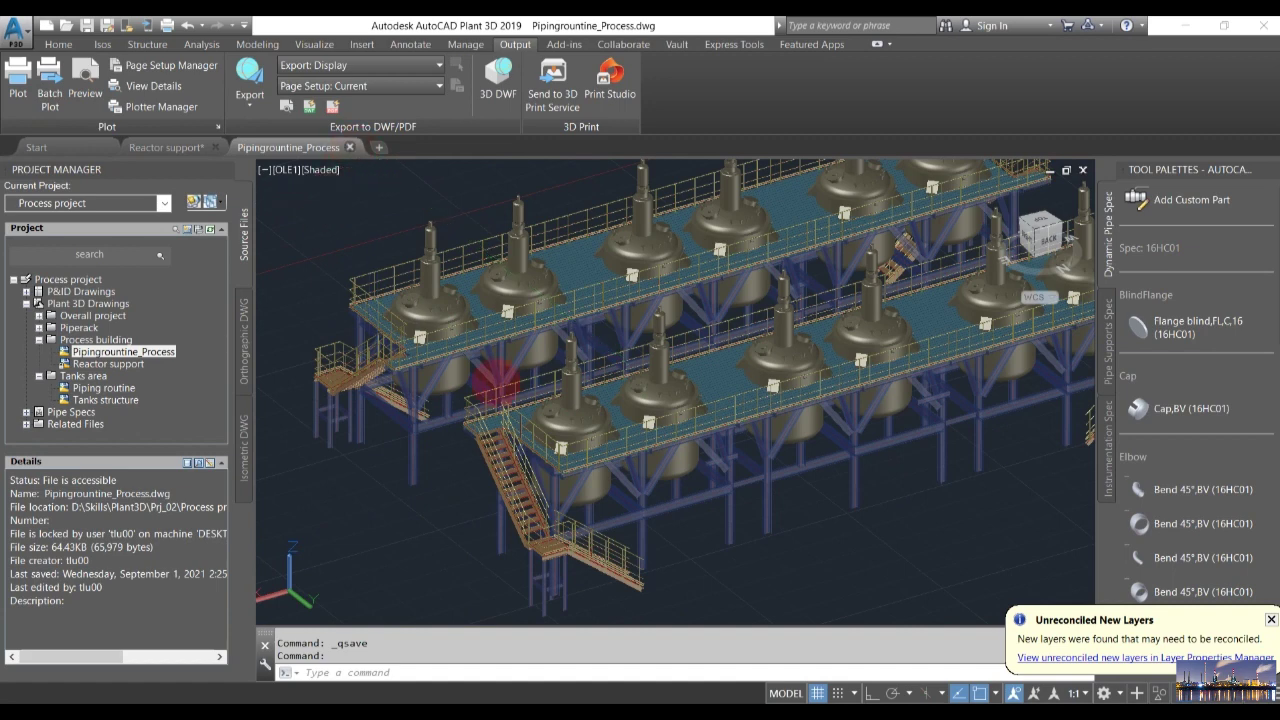
{"action": "left_click", "coordinate": [349, 147]}
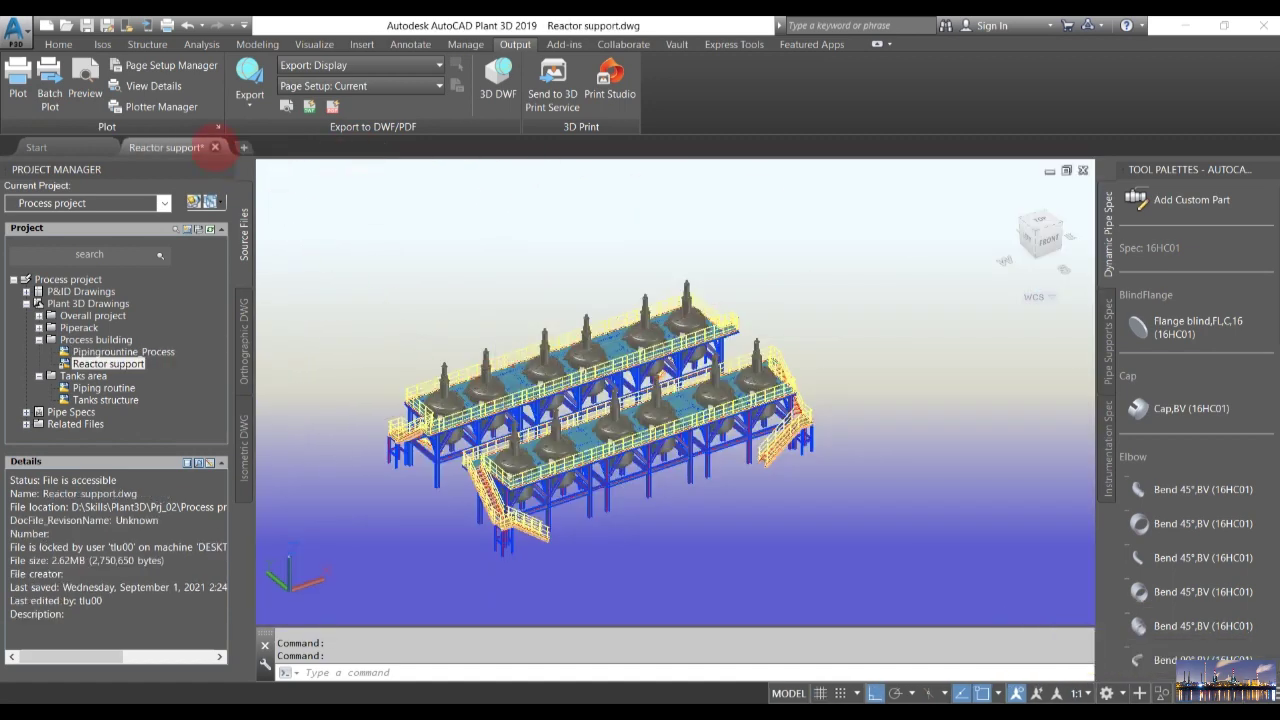
{"action": "left_click", "coordinate": [214, 147]}
{"action": "left_click", "coordinate": [623, 404]}
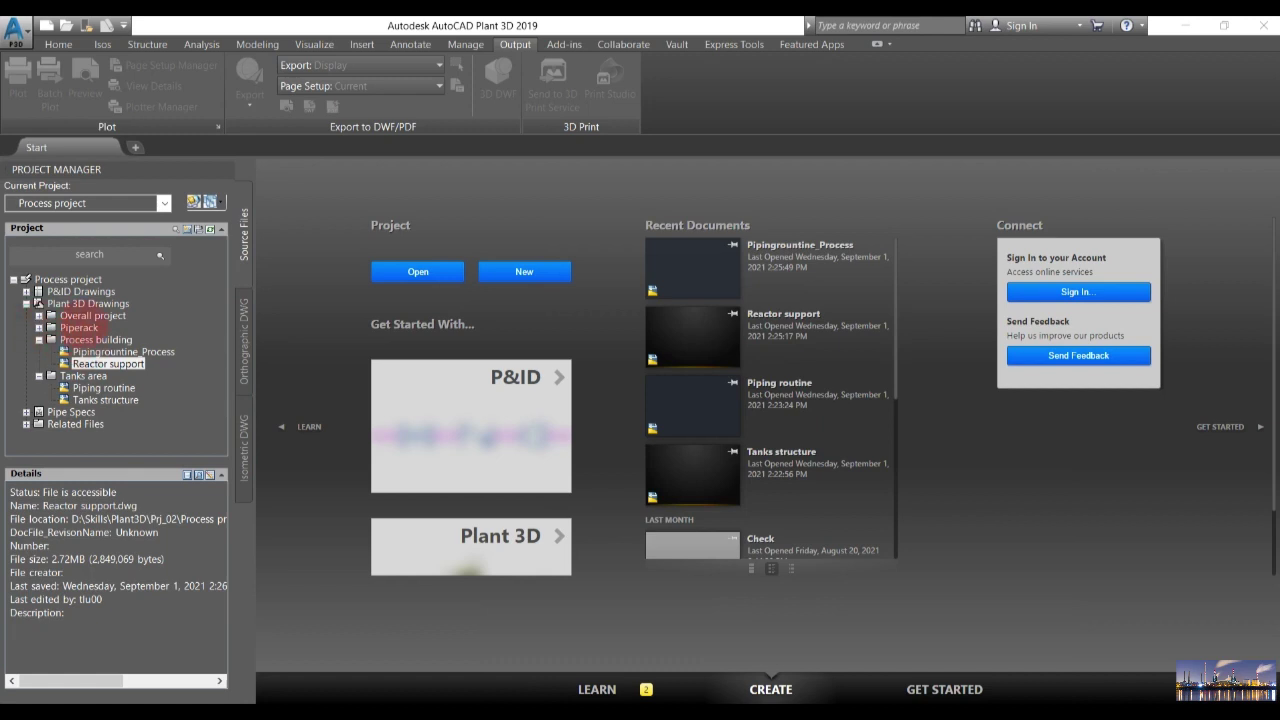
{"action": "left_click", "coordinate": [85, 327]}
{"action": "right_click", "coordinate": [80, 327]}
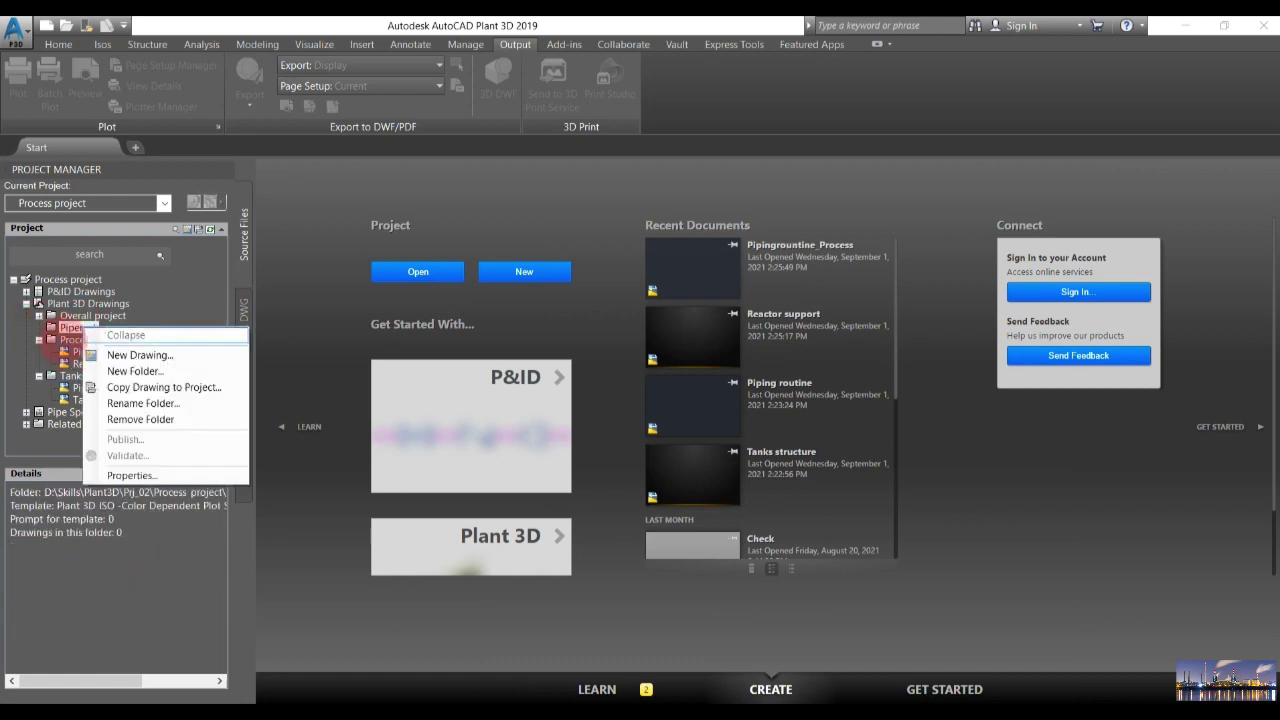
{"action": "left_click", "coordinate": [55, 339]}
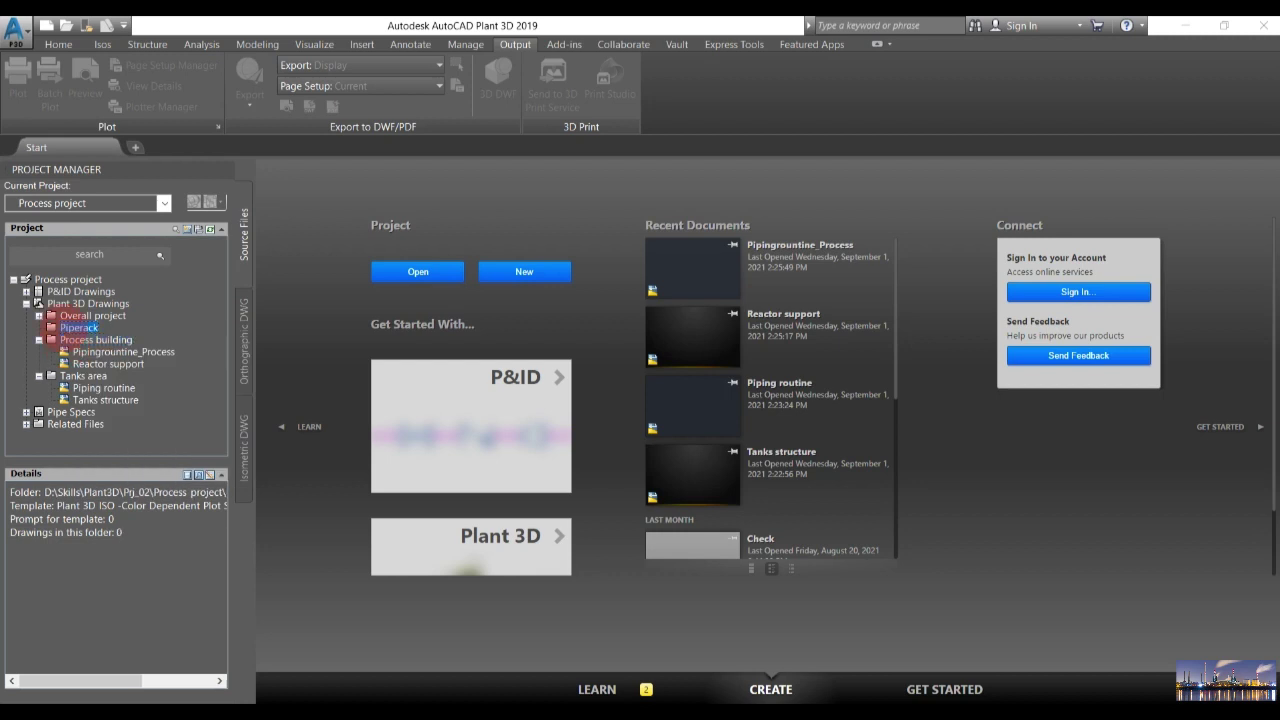
{"action": "left_click", "coordinate": [310, 220]}
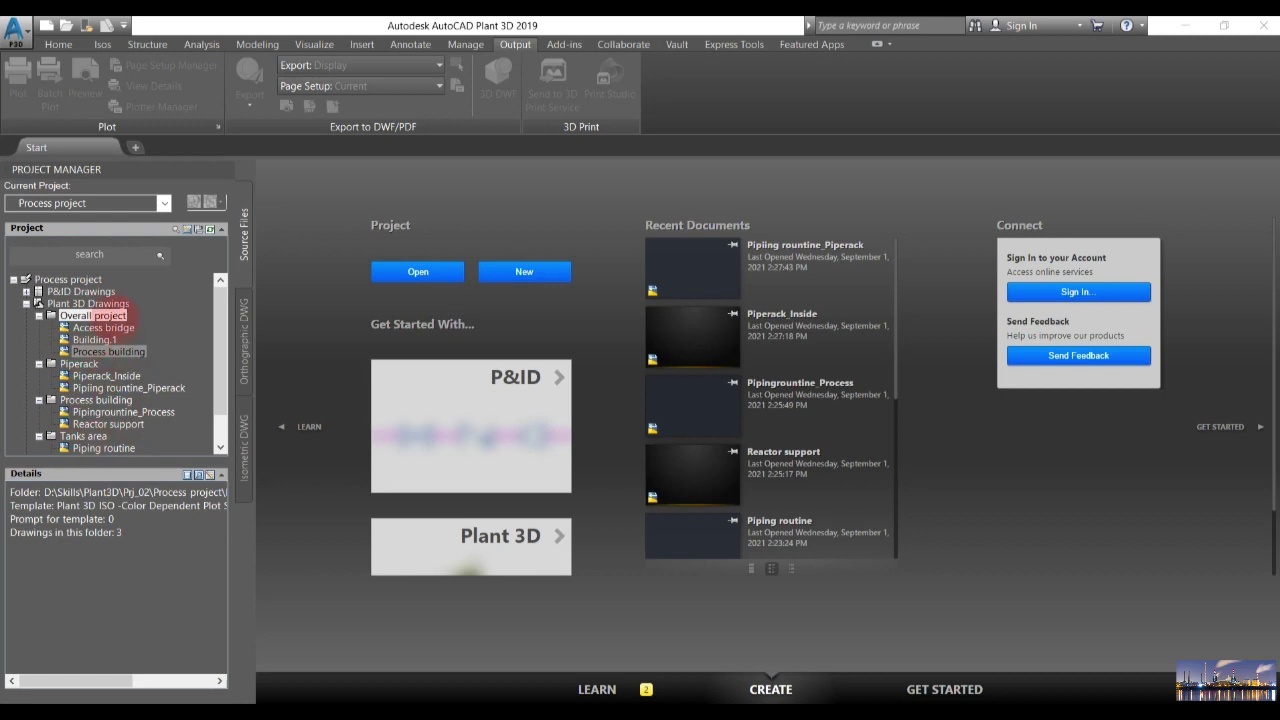
Step: Create a new drawing named "Project over view" in the Overall project folder with the default ISO template
{"action": "right_click", "coordinate": [98, 316]}
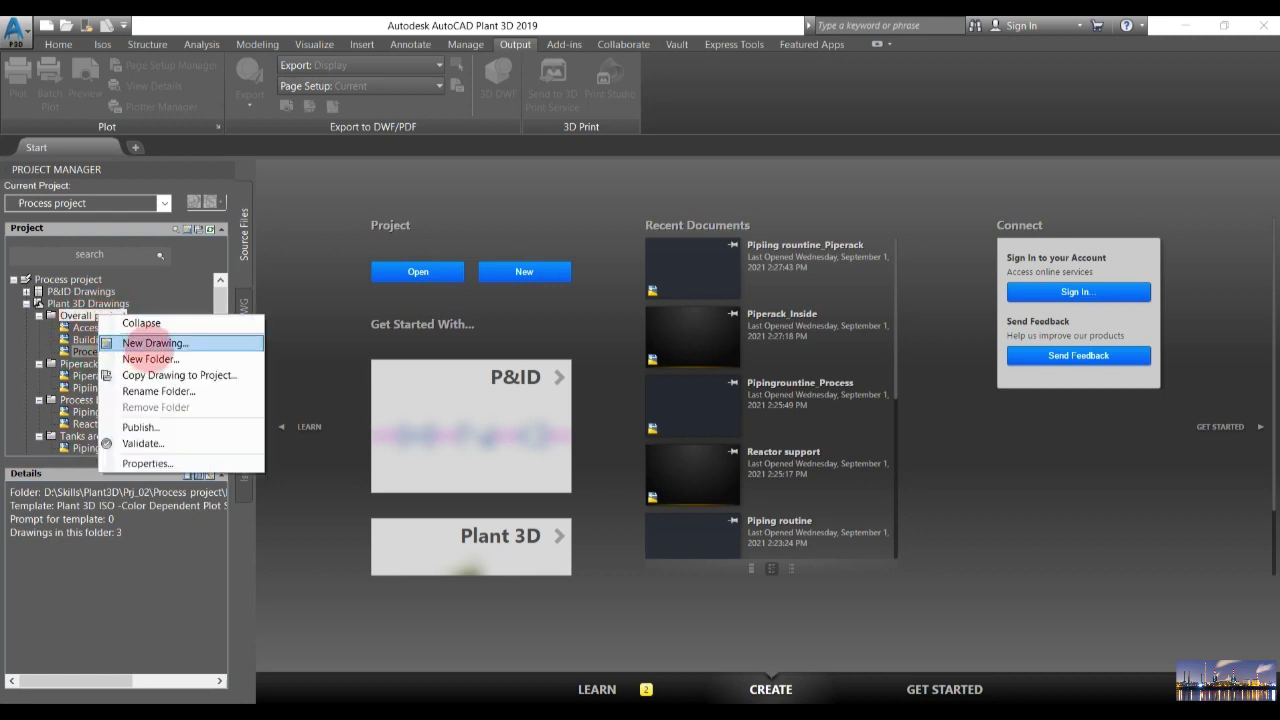
{"action": "left_click", "coordinate": [150, 343]}
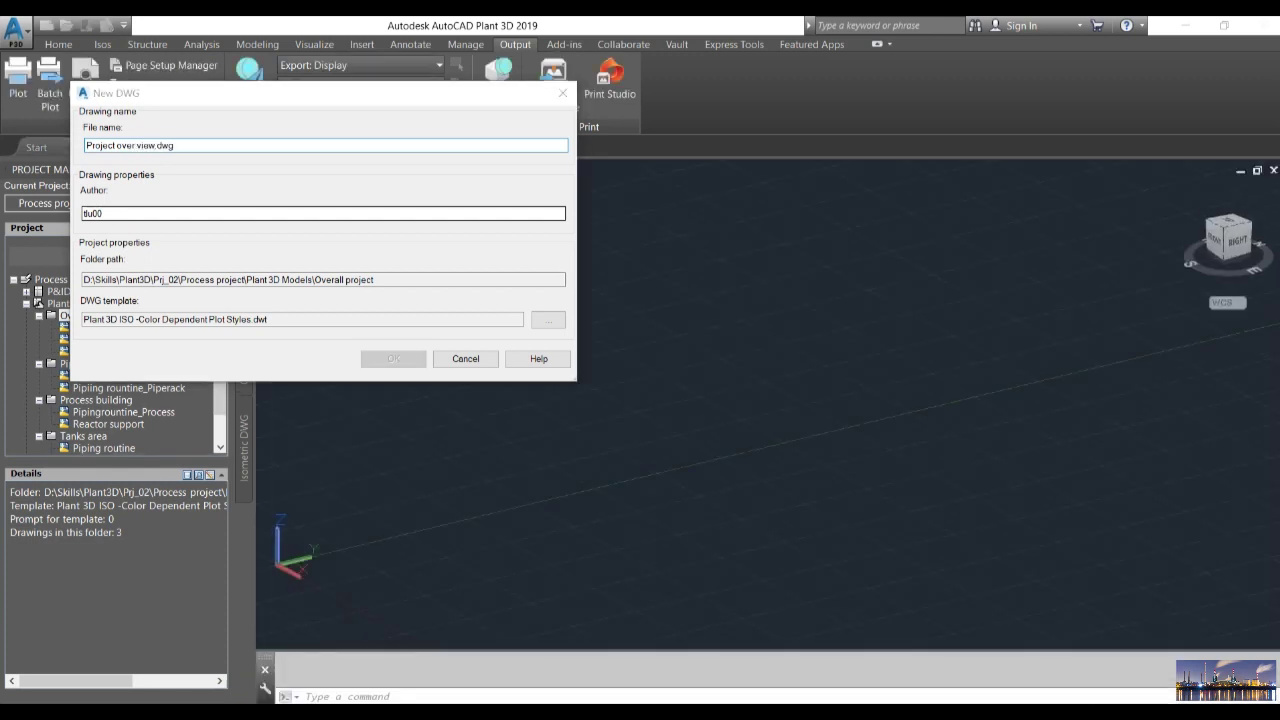
{"action": "left_click", "coordinate": [104, 211]}
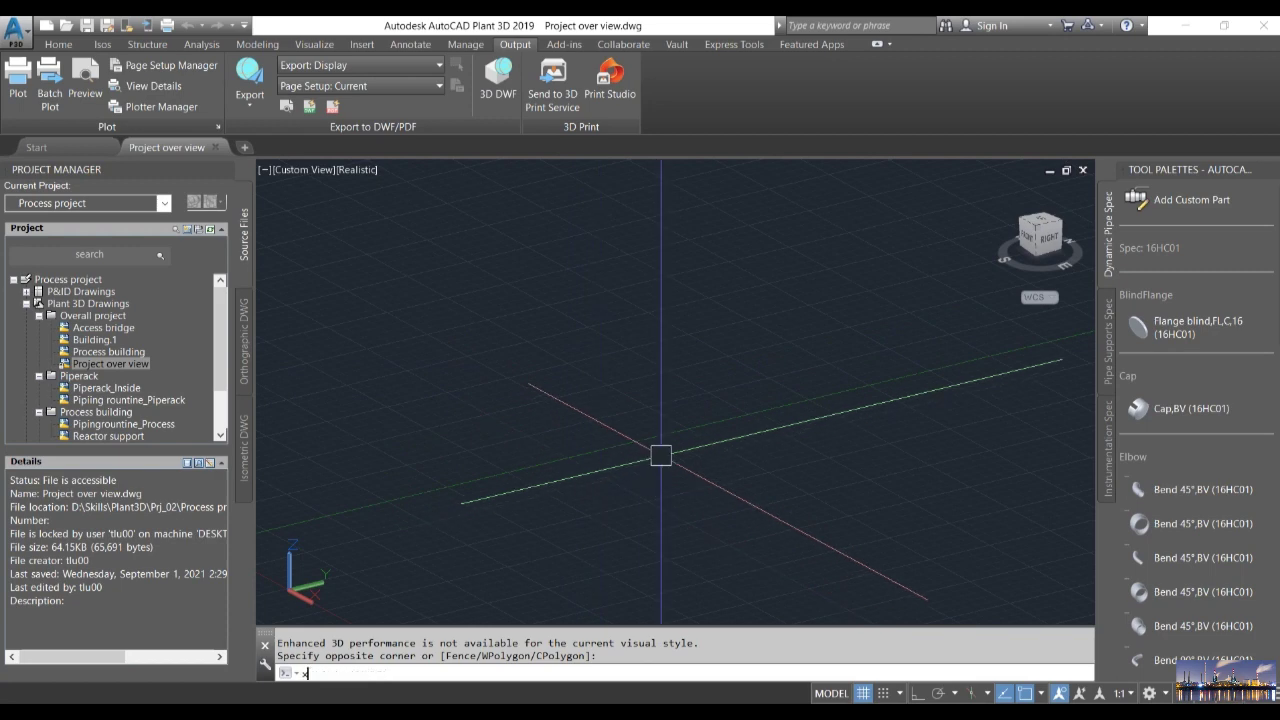
Step: Attach the Access bridge, Building.1 and Process building drawings from the Overall project folder as external references with the default insertion settings
{"action": "left_click", "coordinate": [200, 210]}
{"action": "left_click", "coordinate": [108, 118]}
{"action": "left_click", "coordinate": [112, 135]}
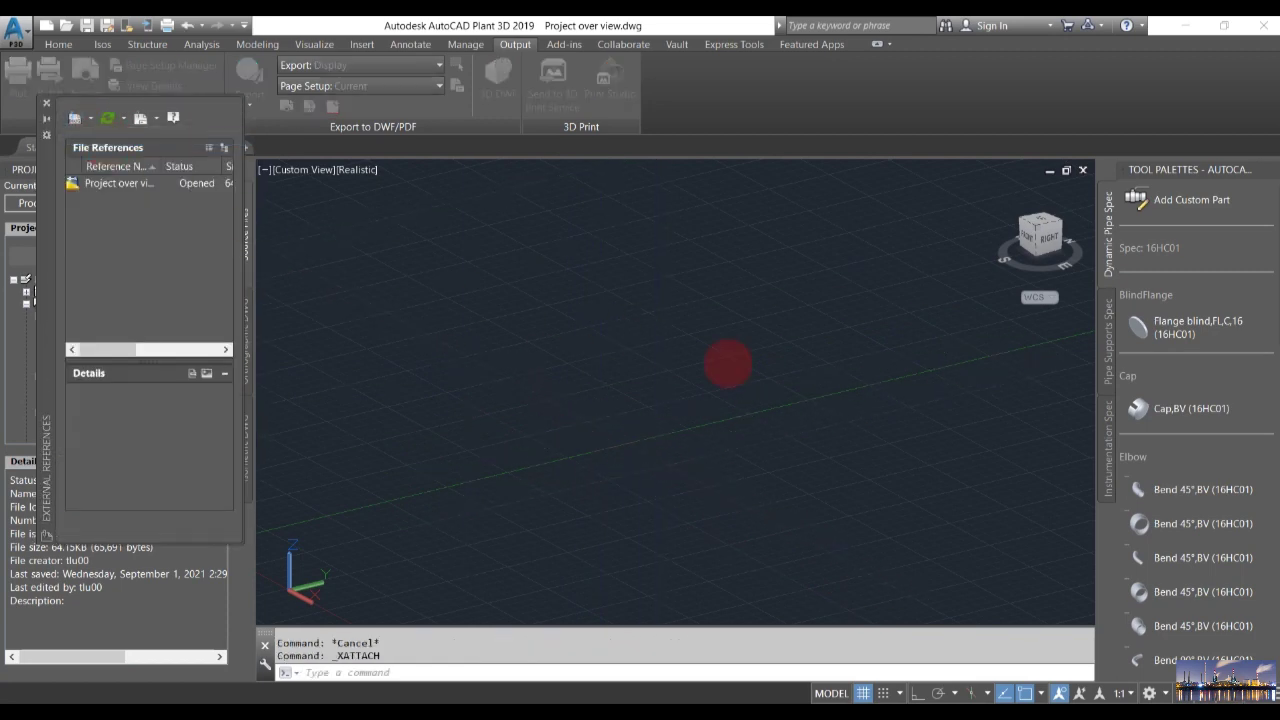
{"action": "left_click", "coordinate": [729, 188]}
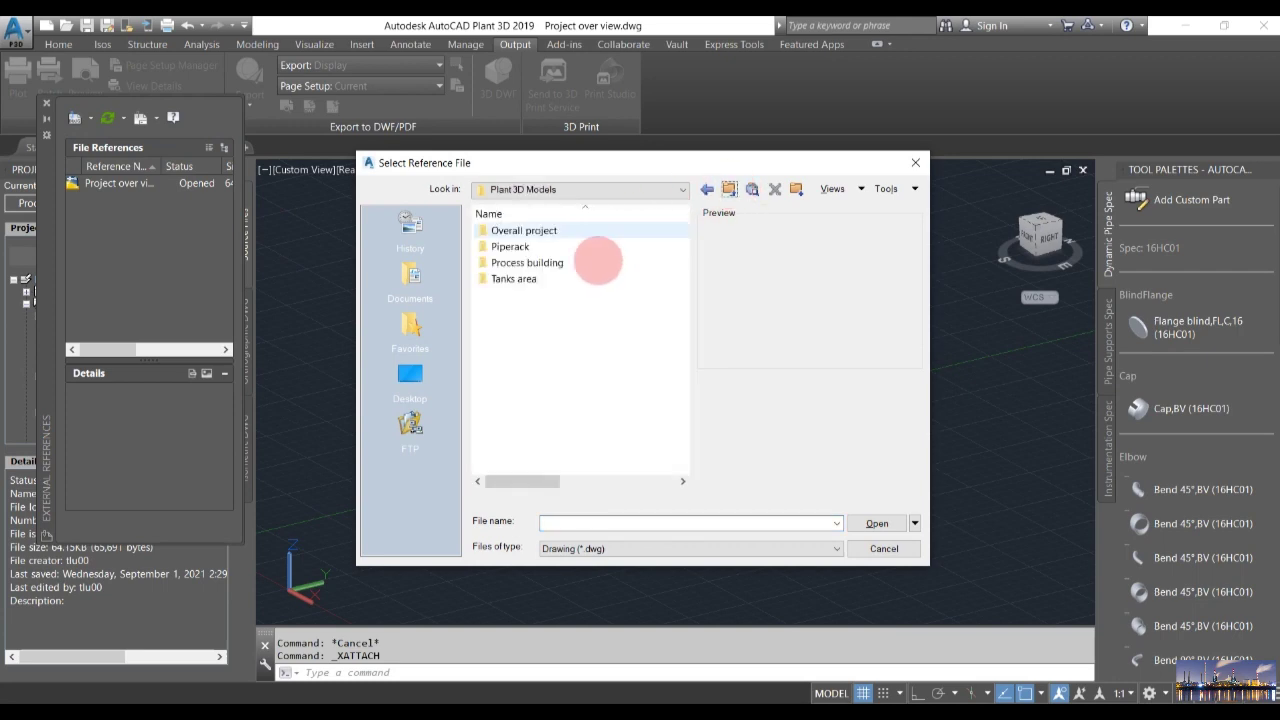
{"action": "double_click", "coordinate": [541, 230]}
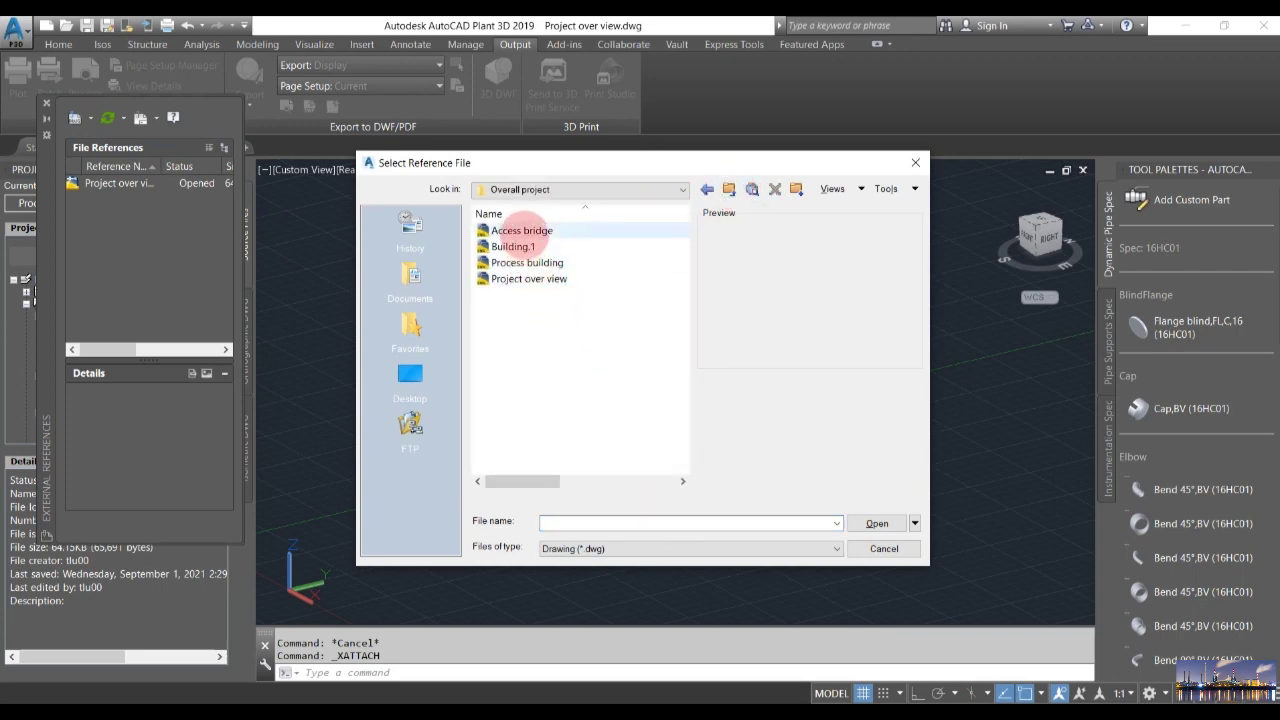
{"action": "left_click", "coordinate": [525, 231]}
{"action": "left_click", "coordinate": [515, 246], "text": "ctrl"}
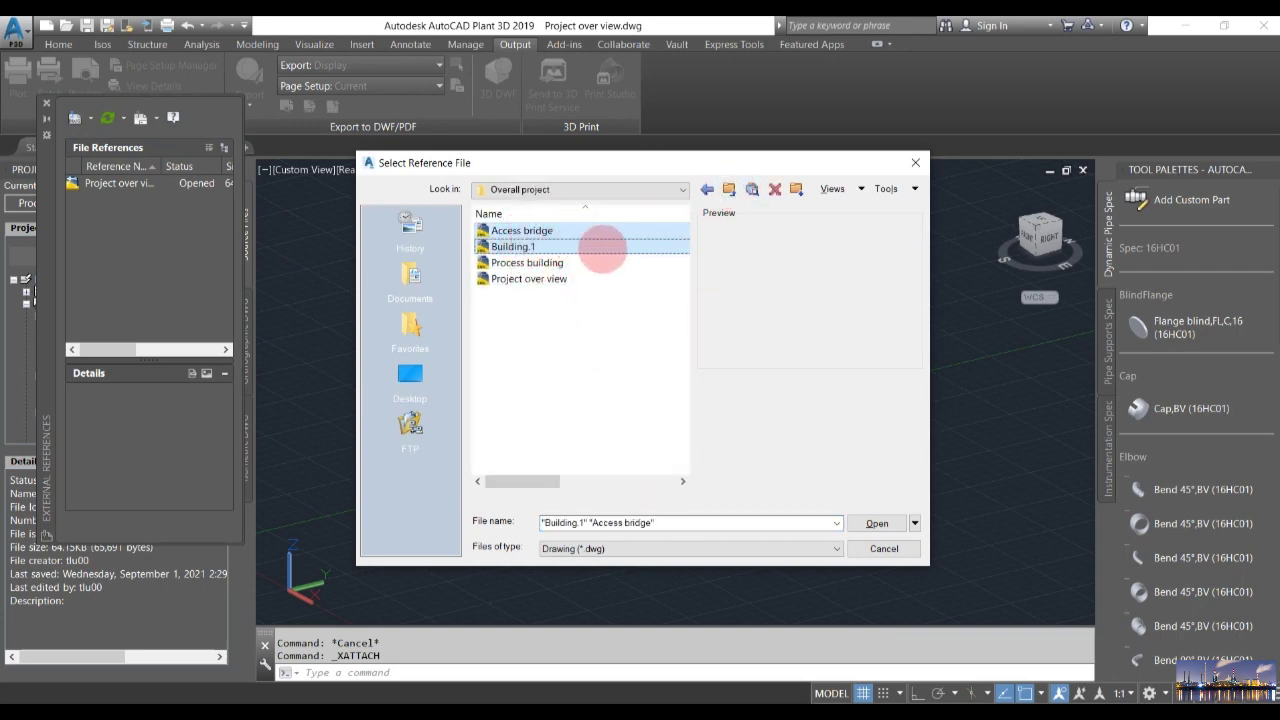
{"action": "left_click", "coordinate": [530, 263], "text": "ctrl"}
{"action": "left_click", "coordinate": [875, 523]}
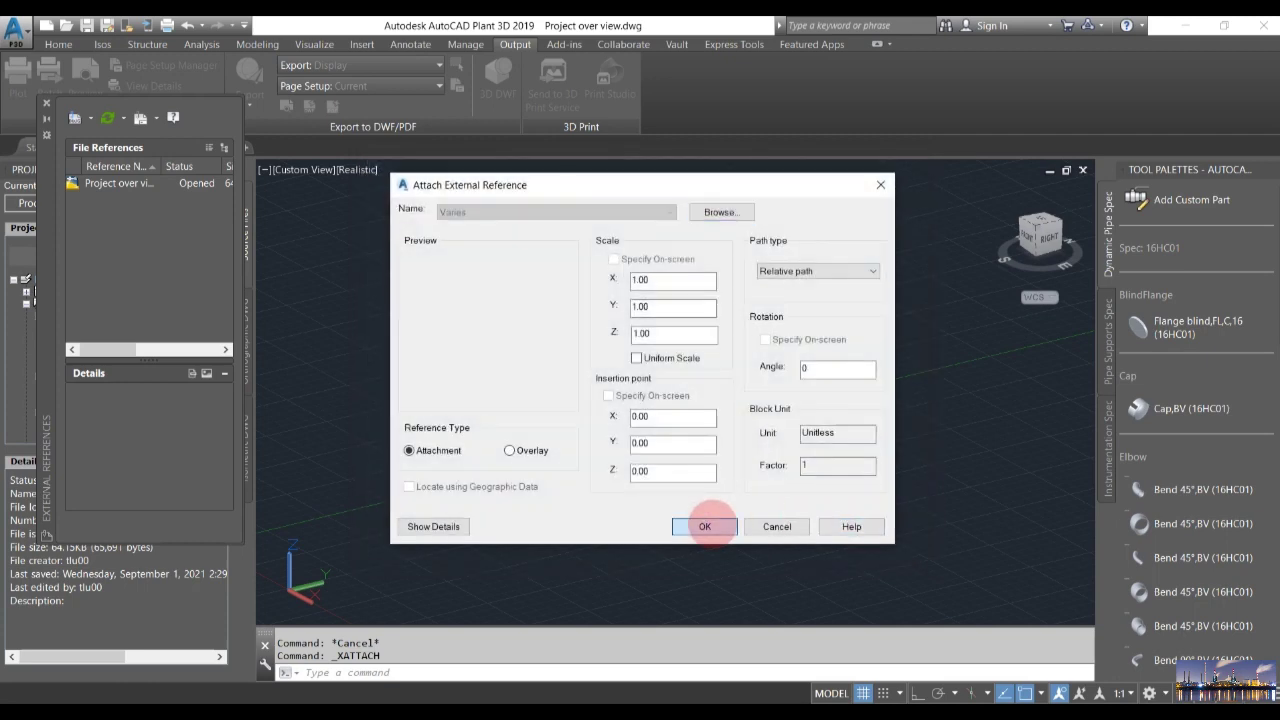
{"action": "left_click", "coordinate": [705, 526]}
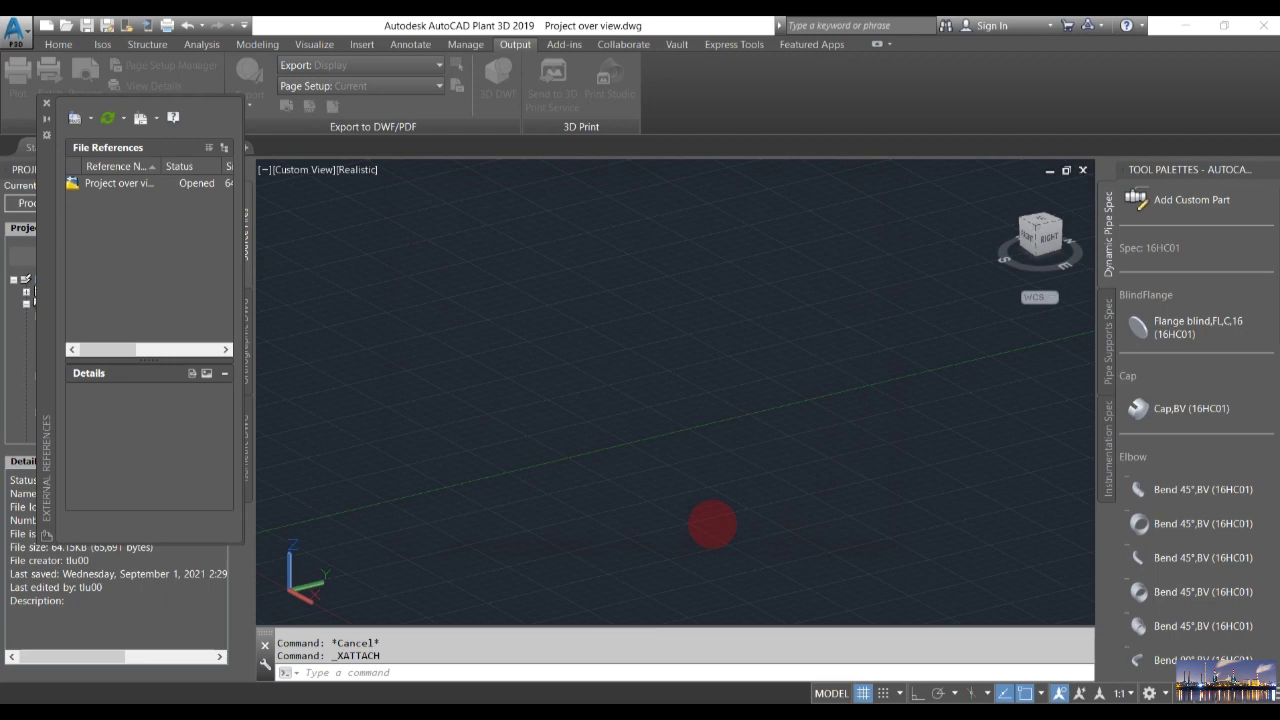
Step: Set the visual style to Shaded and view the two referenced buildings as a whole
{"action": "scroll", "coordinate": [586, 451], "scroll_direction": "up", "scroll_amount": 5}
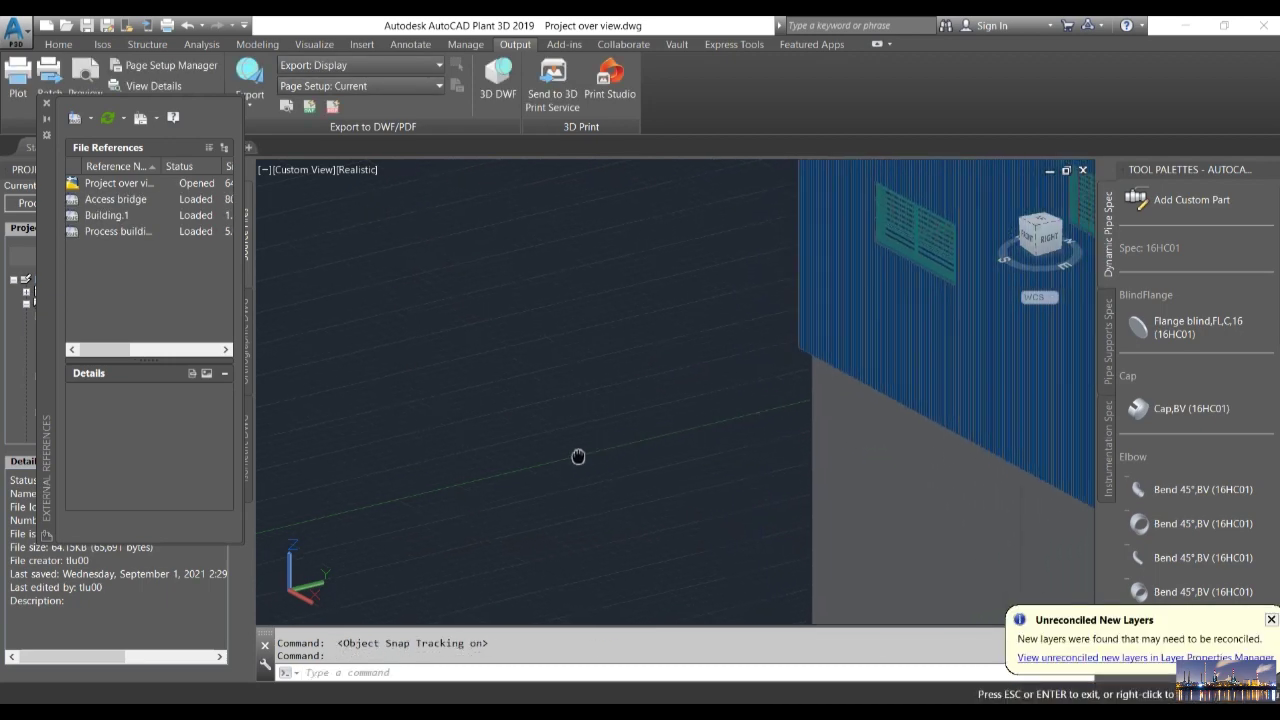
{"action": "scroll", "coordinate": [586, 451], "scroll_direction": "down", "scroll_amount": 5}
{"action": "middle_click_drag", "start_coordinate": [777, 443], "coordinate": [562, 452]}
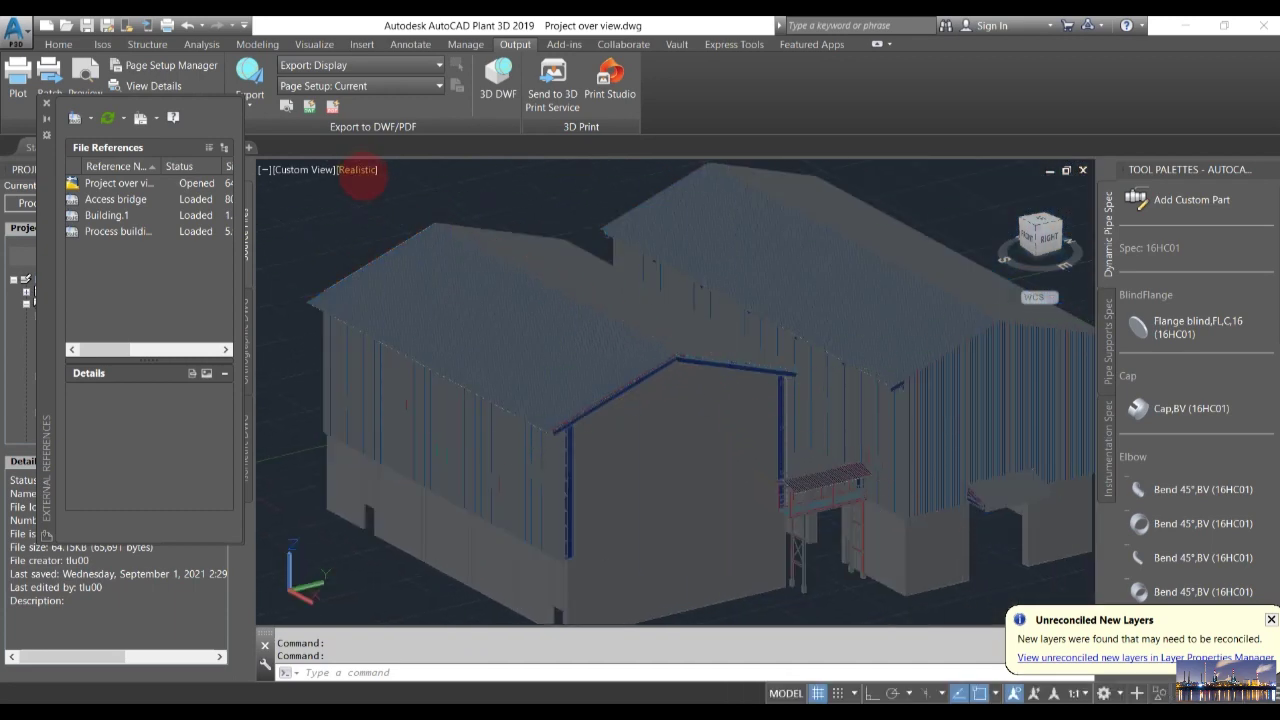
{"action": "left_click", "coordinate": [357, 169]}
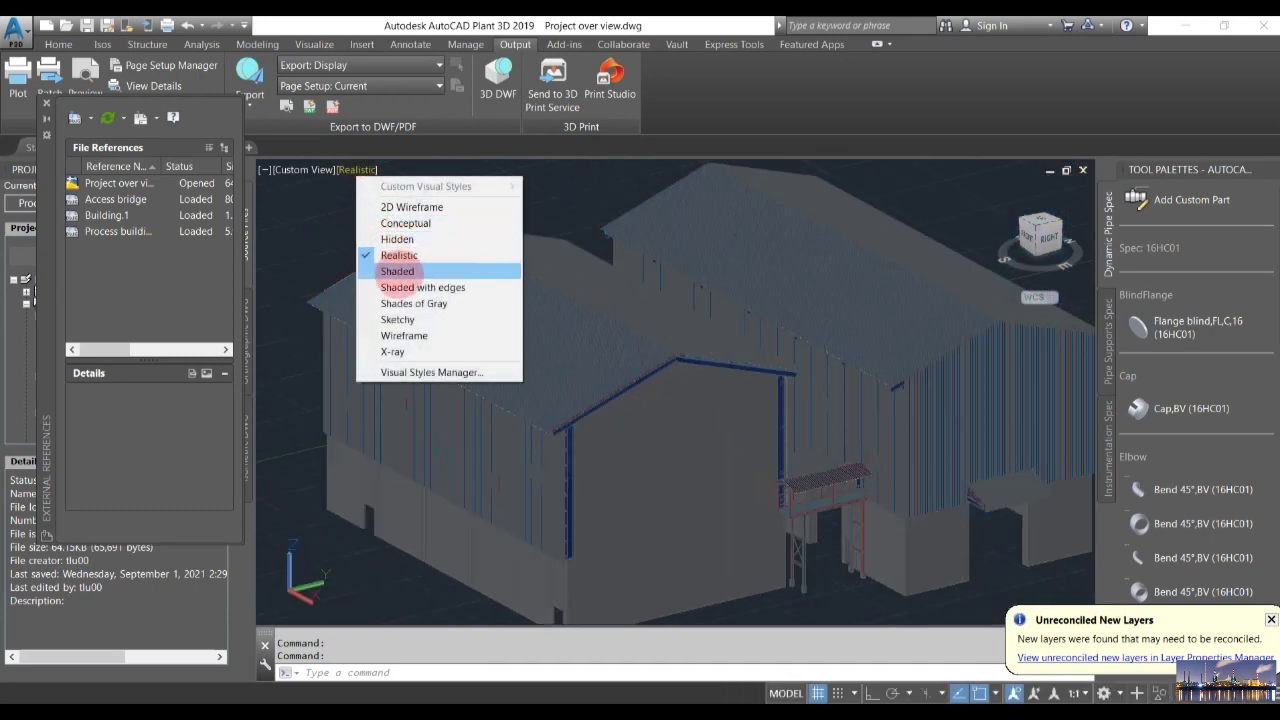
{"action": "left_click", "coordinate": [397, 272]}
{"action": "scroll", "coordinate": [670, 421], "scroll_direction": "down", "scroll_amount": 5}
{"action": "scroll", "coordinate": [670, 421], "scroll_direction": "up", "scroll_amount": 5}
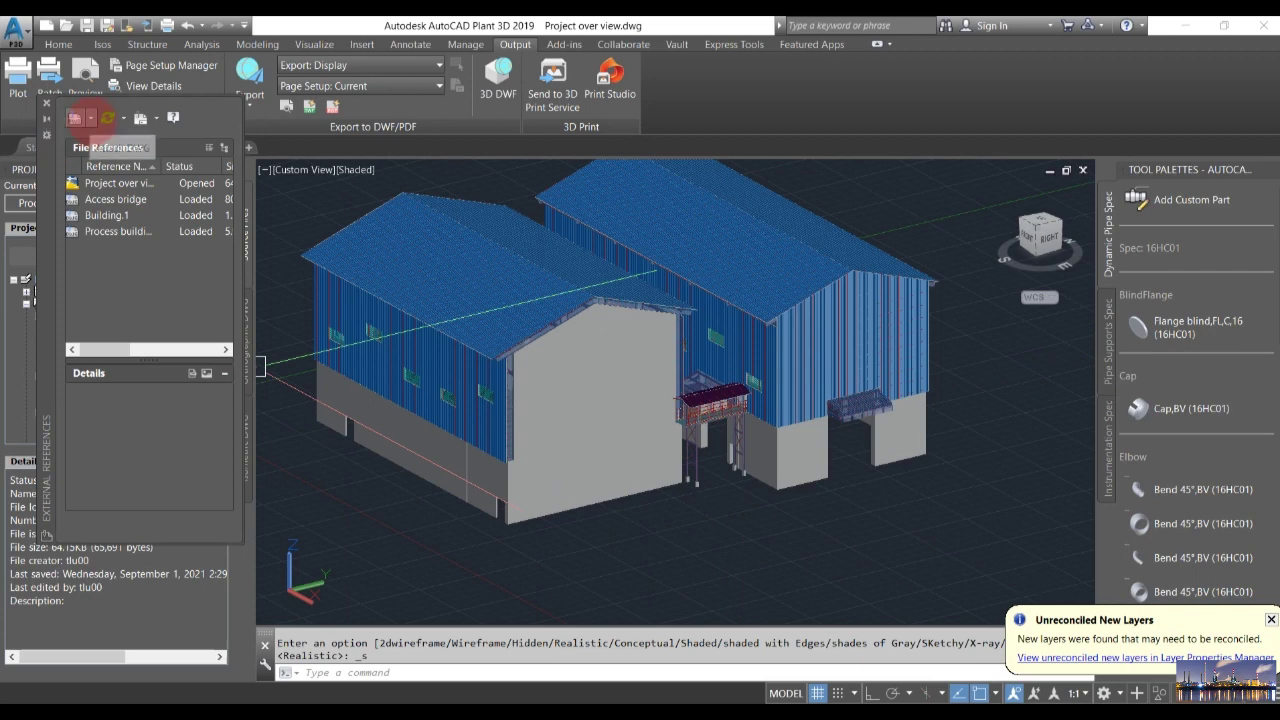
Step: Attach the Pipiing rountine_Piperack drawing from the Piperack folder as an external reference with the default insertion settings
{"action": "left_click", "coordinate": [75, 117]}
{"action": "left_click", "coordinate": [112, 134]}
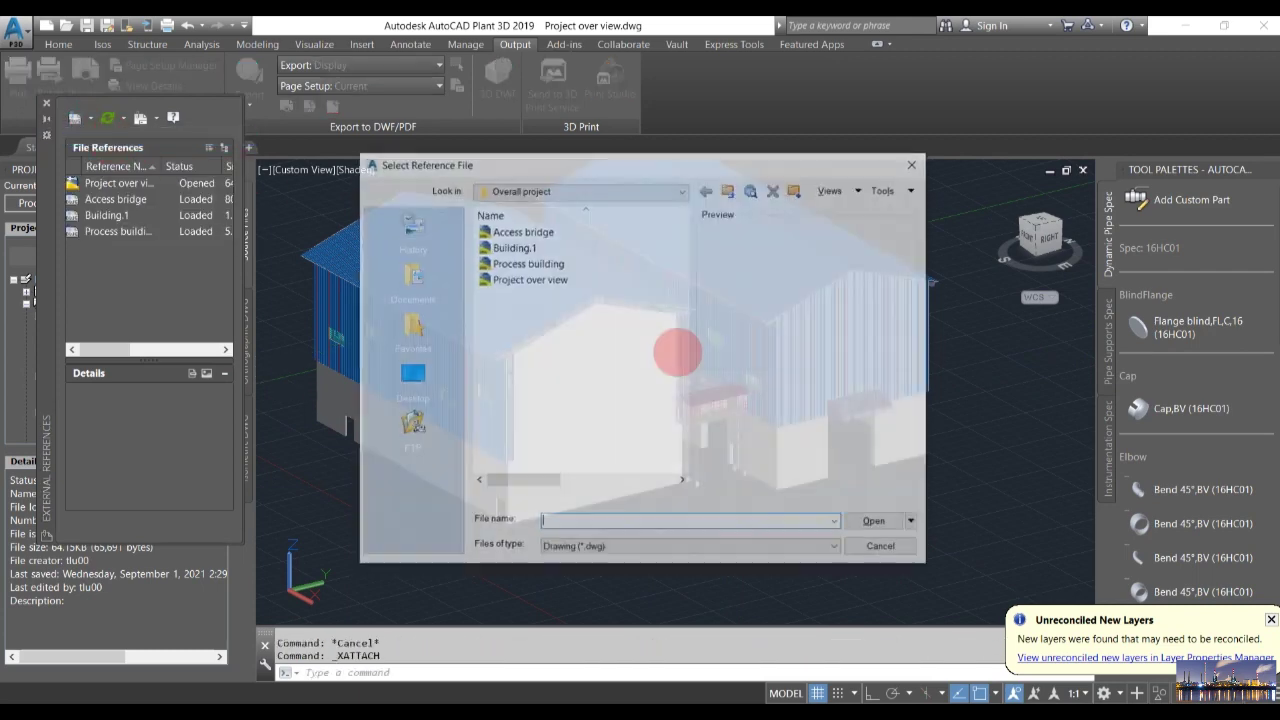
{"action": "left_click", "coordinate": [728, 192]}
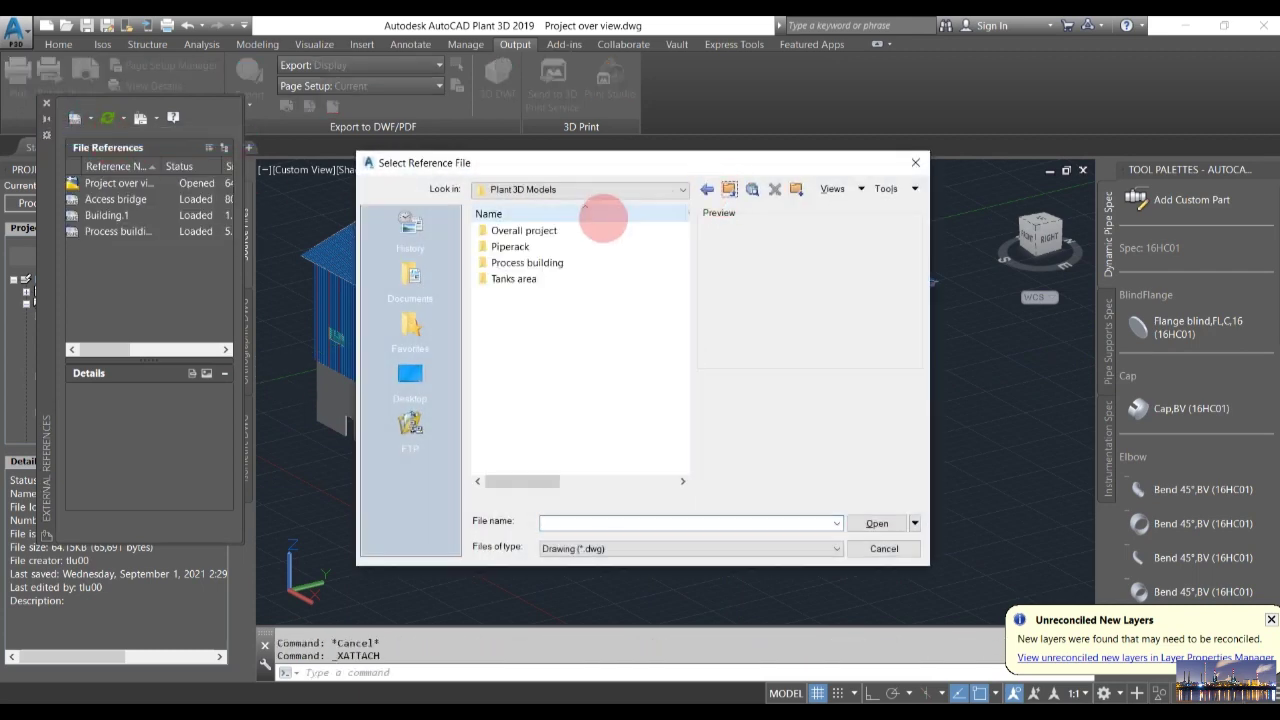
{"action": "double_click", "coordinate": [510, 246]}
{"action": "left_click", "coordinate": [543, 247]}
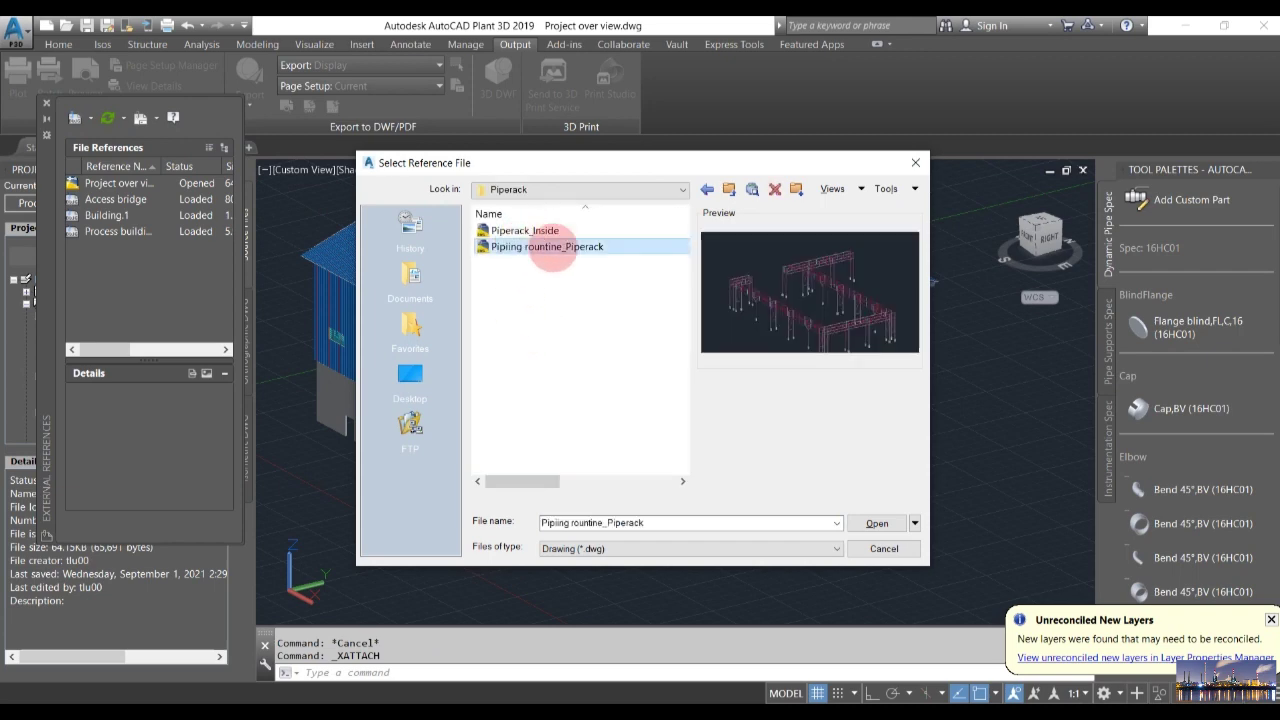
{"action": "left_click", "coordinate": [872, 523]}
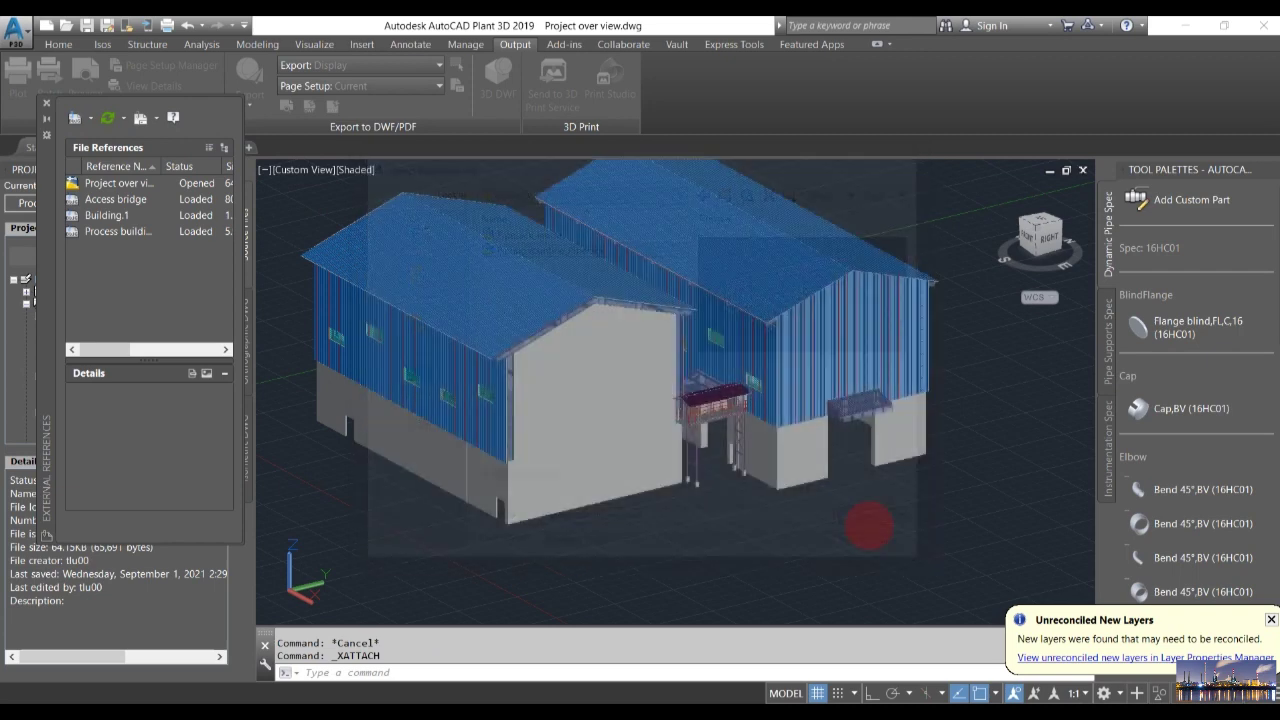
{"action": "left_click", "coordinate": [705, 526]}
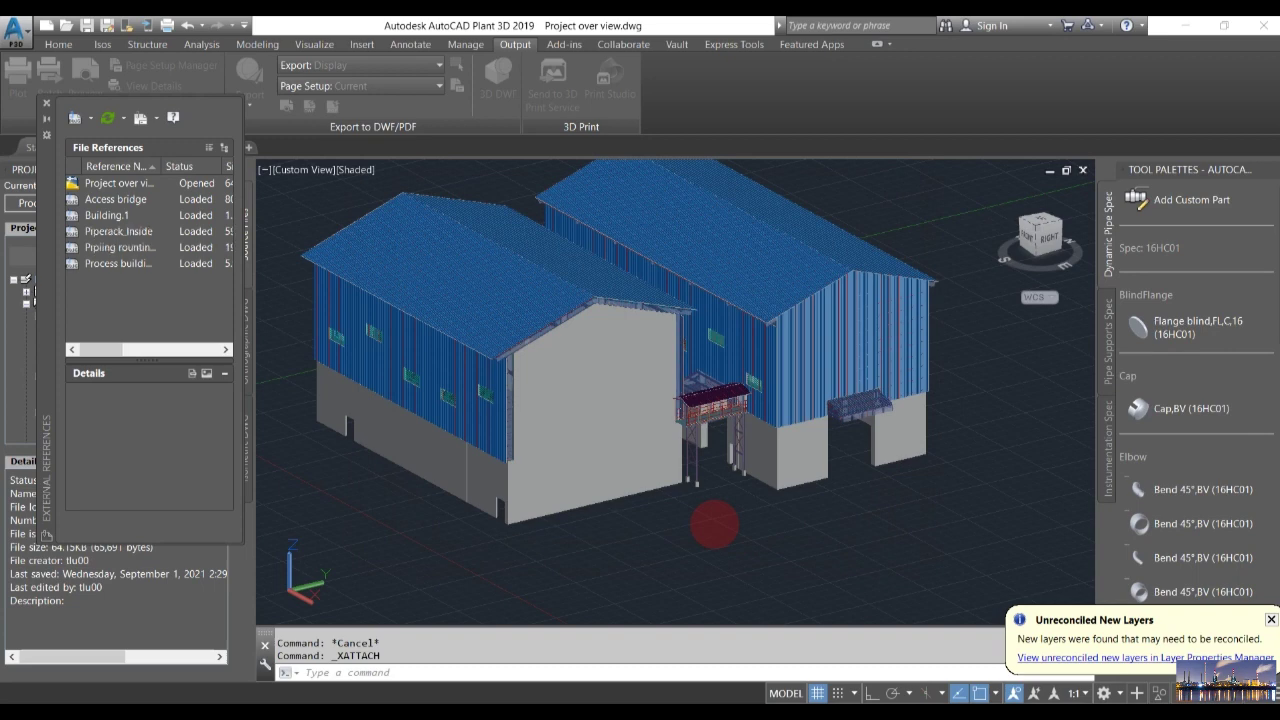
Step: Attach the Pipingrountine_Process drawing from the Process building folder as an external reference with the default insertion settings
{"action": "left_click", "coordinate": [100, 142]}
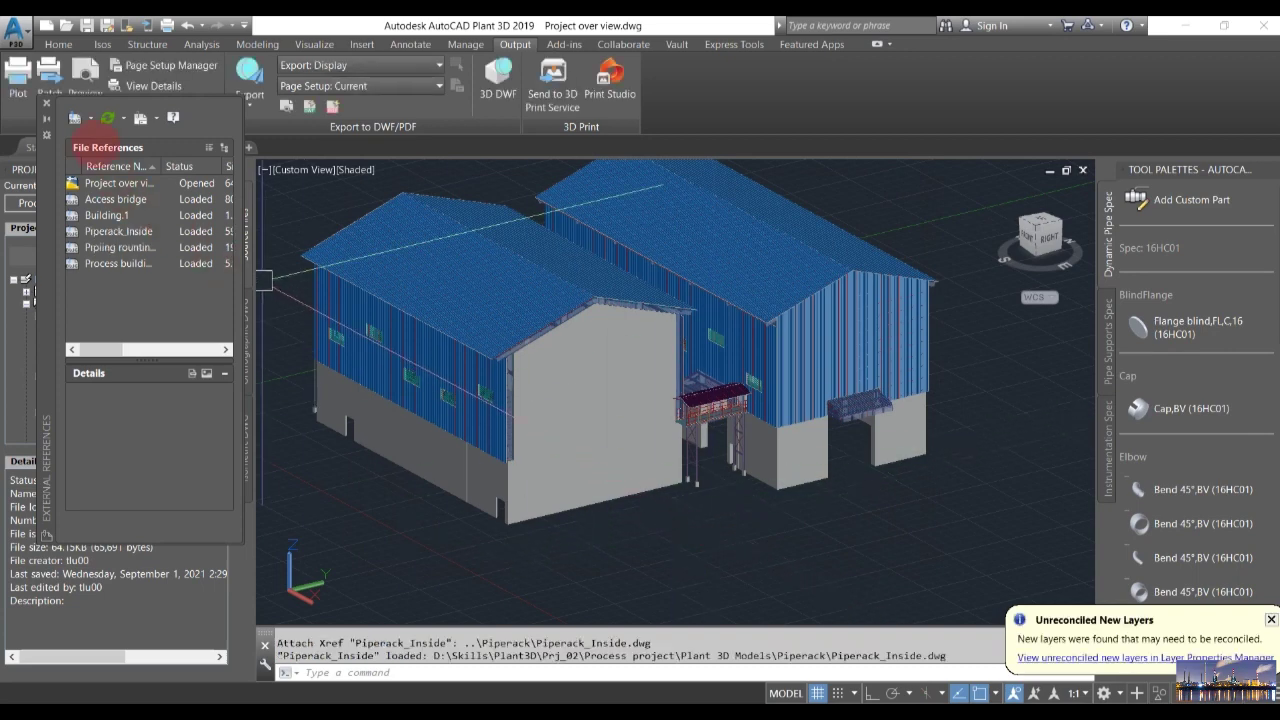
{"action": "left_click", "coordinate": [75, 118]}
{"action": "left_click", "coordinate": [118, 140]}
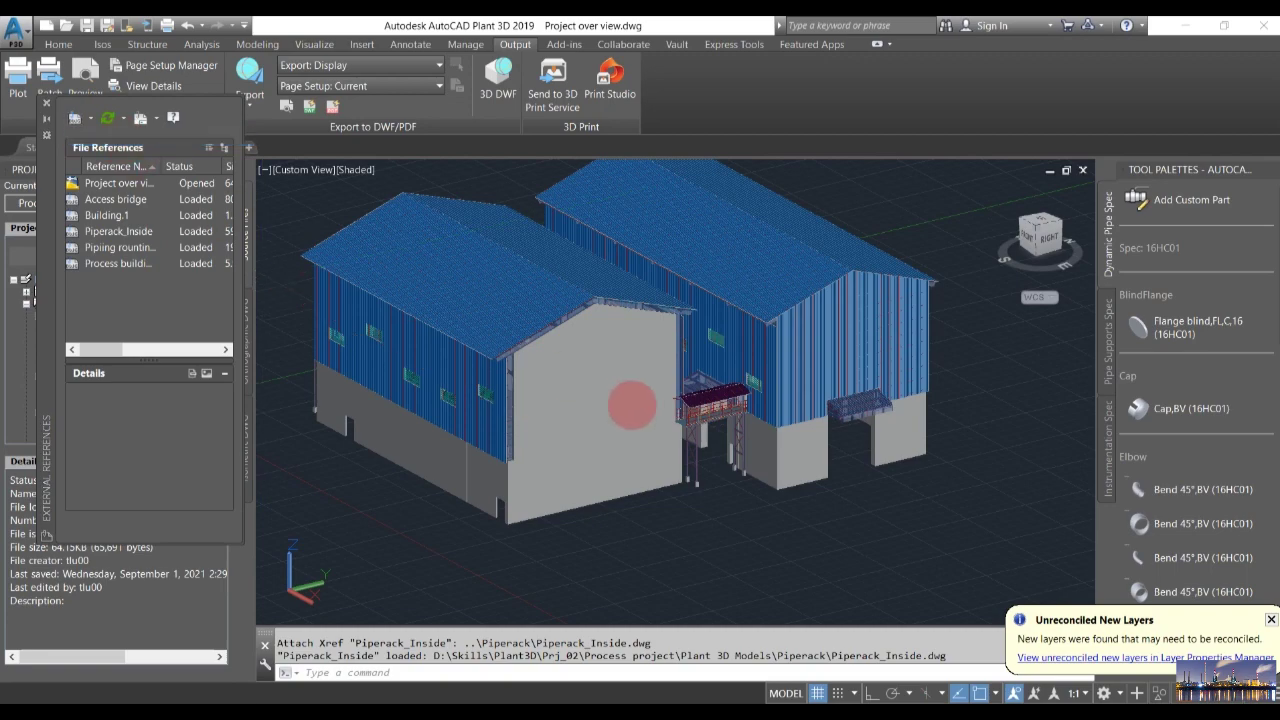
{"action": "left_click", "coordinate": [729, 188]}
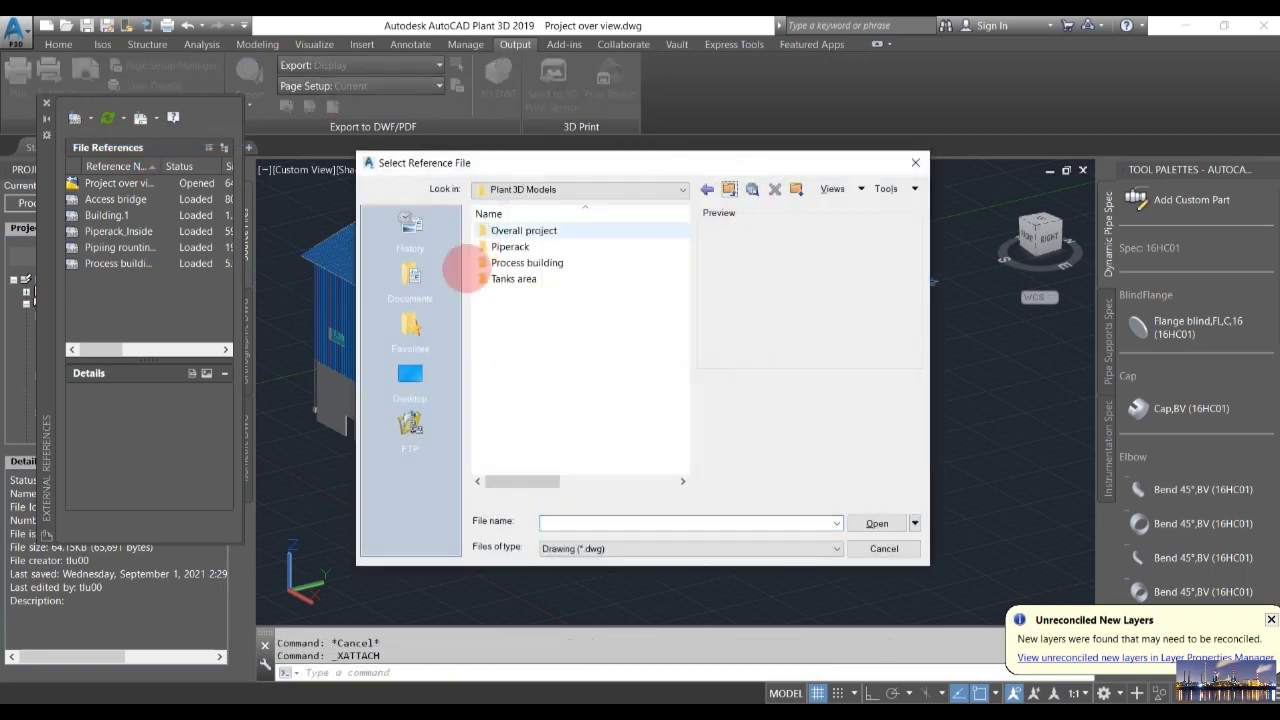
{"action": "double_click", "coordinate": [520, 262]}
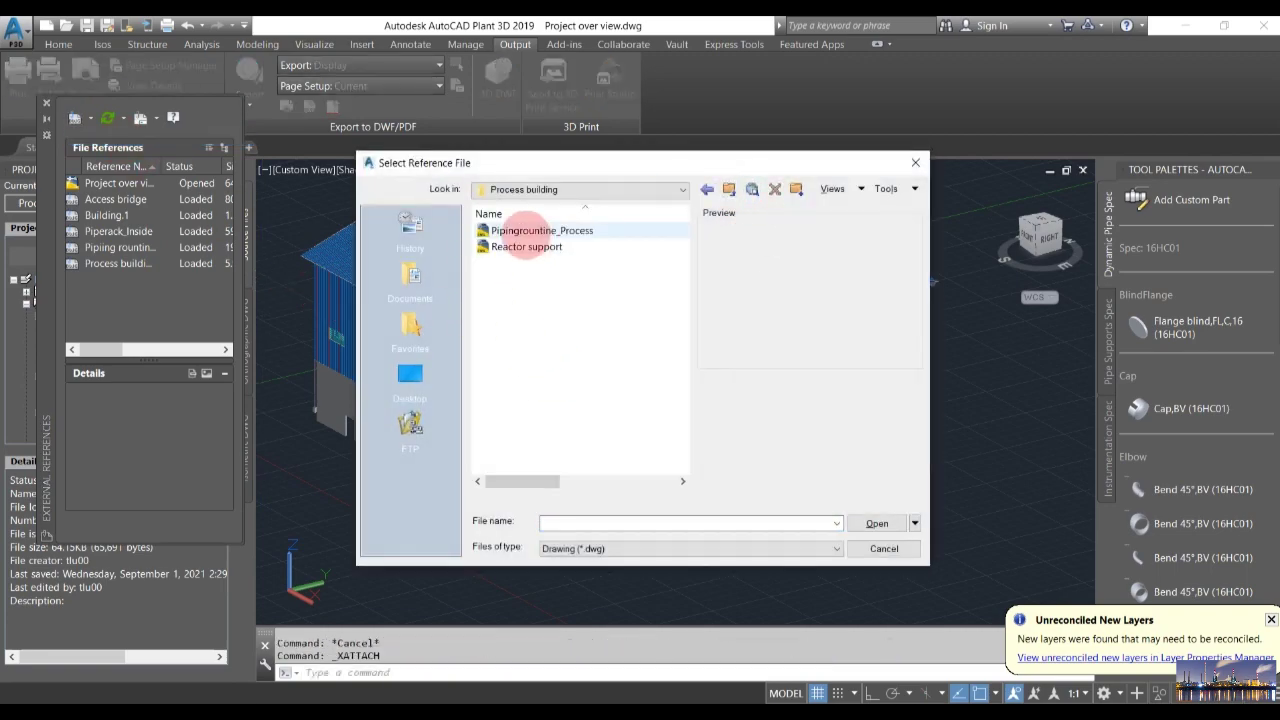
{"action": "left_click", "coordinate": [523, 231]}
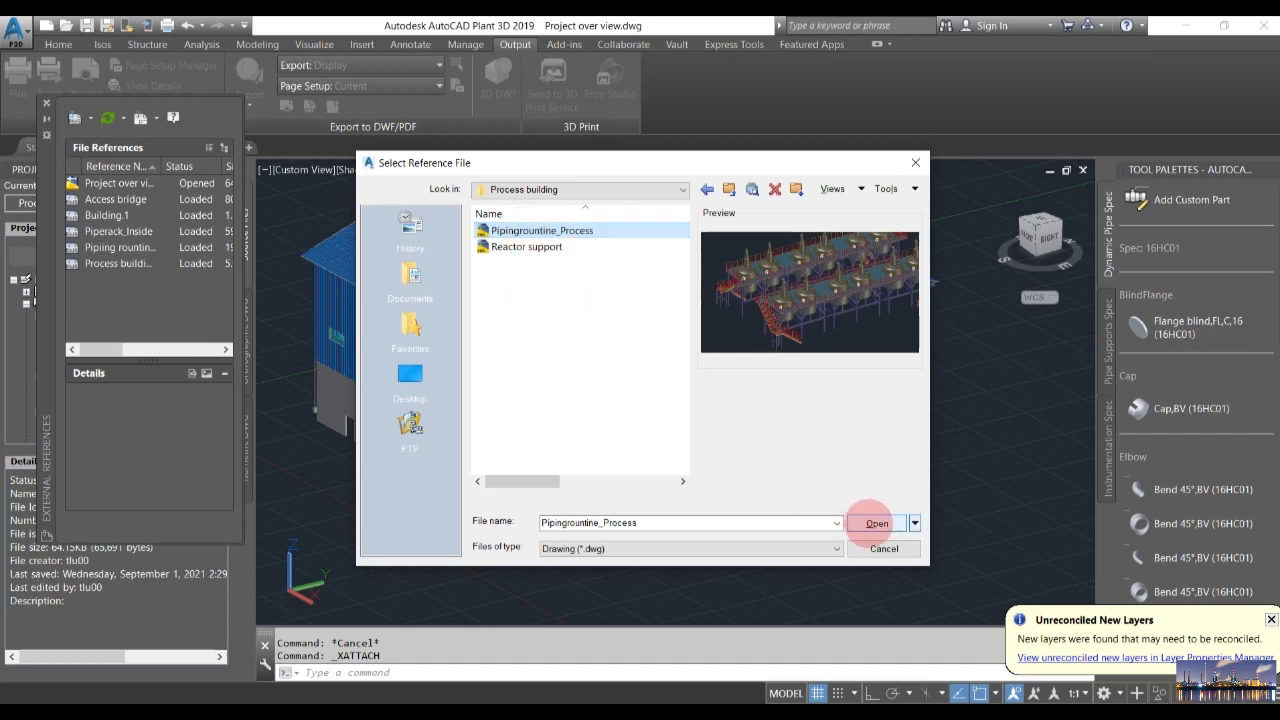
{"action": "left_click", "coordinate": [876, 523]}
{"action": "left_click", "coordinate": [693, 523]}
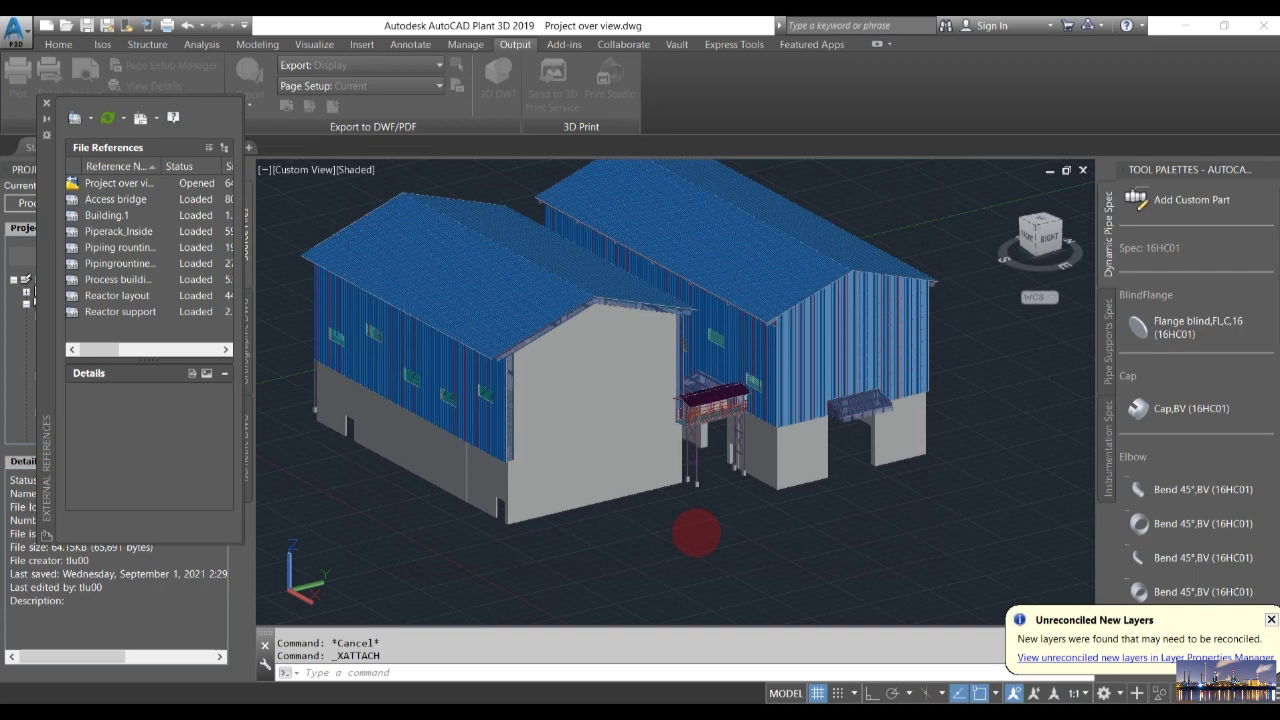
Step: Attach the Piping routine drawing from the Tanks area folder as an external reference at insertion point 0,0,0 with scale 1
{"action": "key", "text": "F11"}
{"action": "key", "text": "F11"}
{"action": "left_click", "coordinate": [76, 118]}
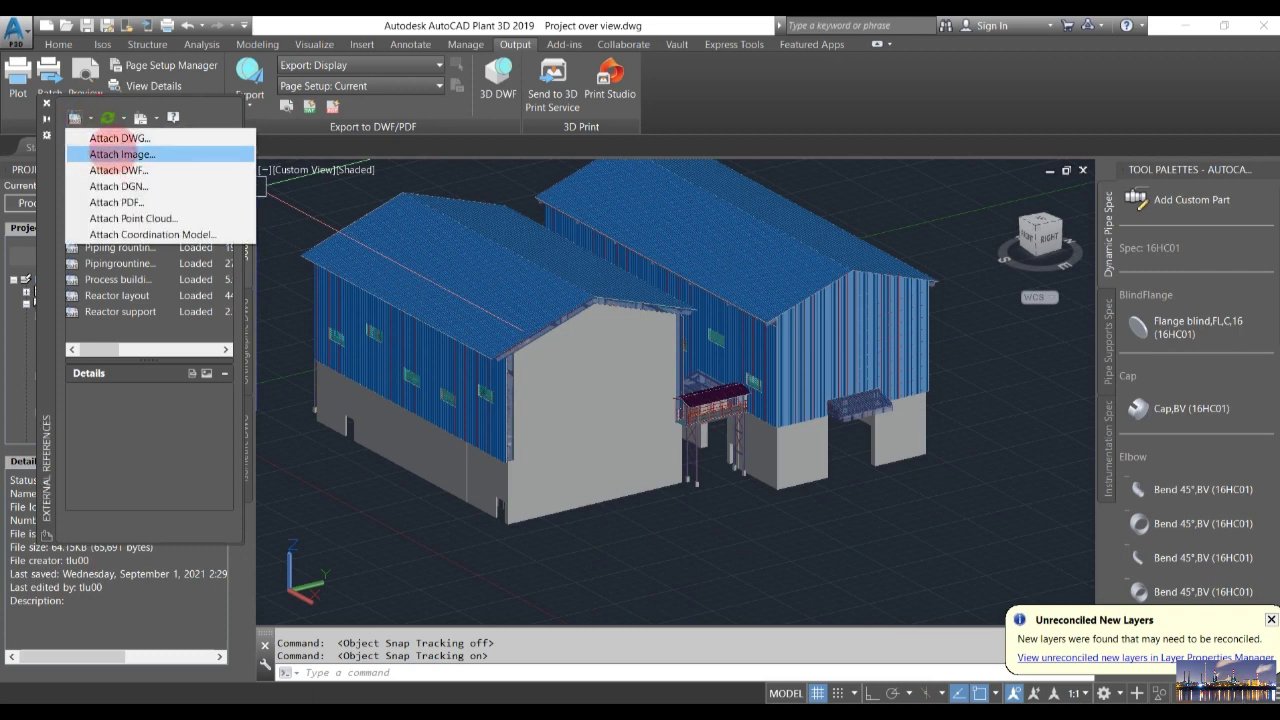
{"action": "left_click", "coordinate": [648, 360]}
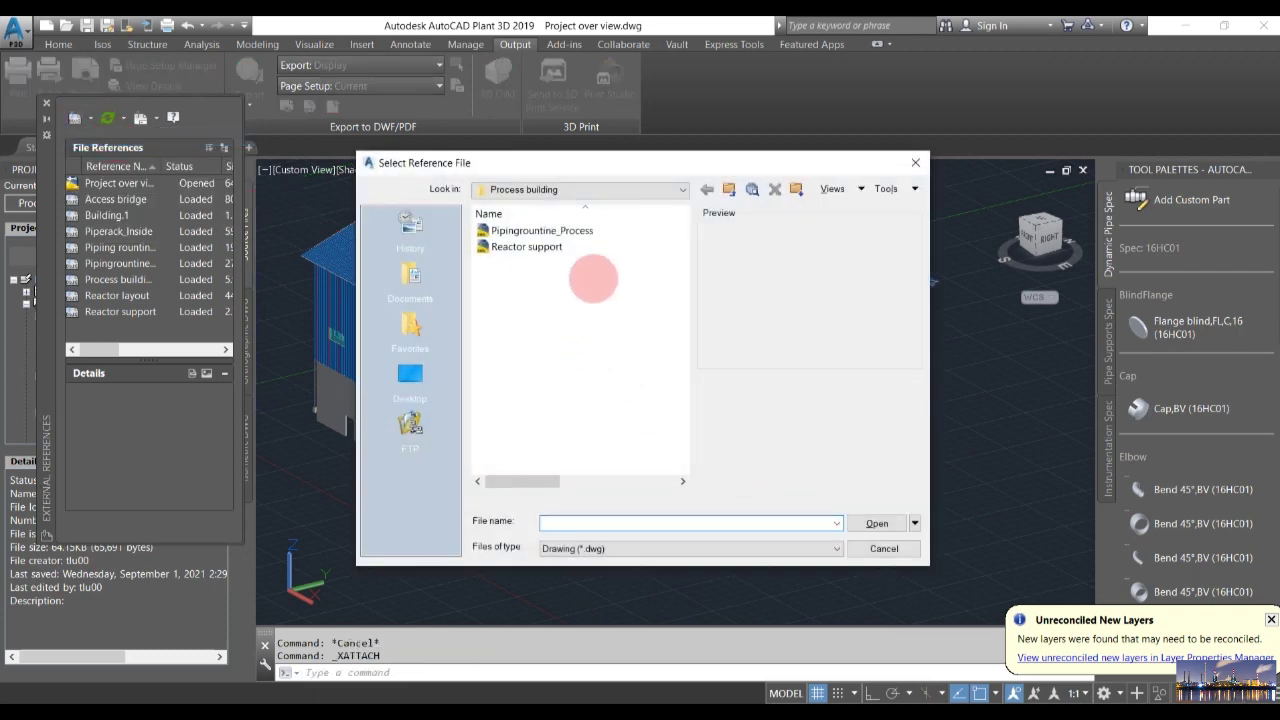
{"action": "left_click", "coordinate": [729, 189]}
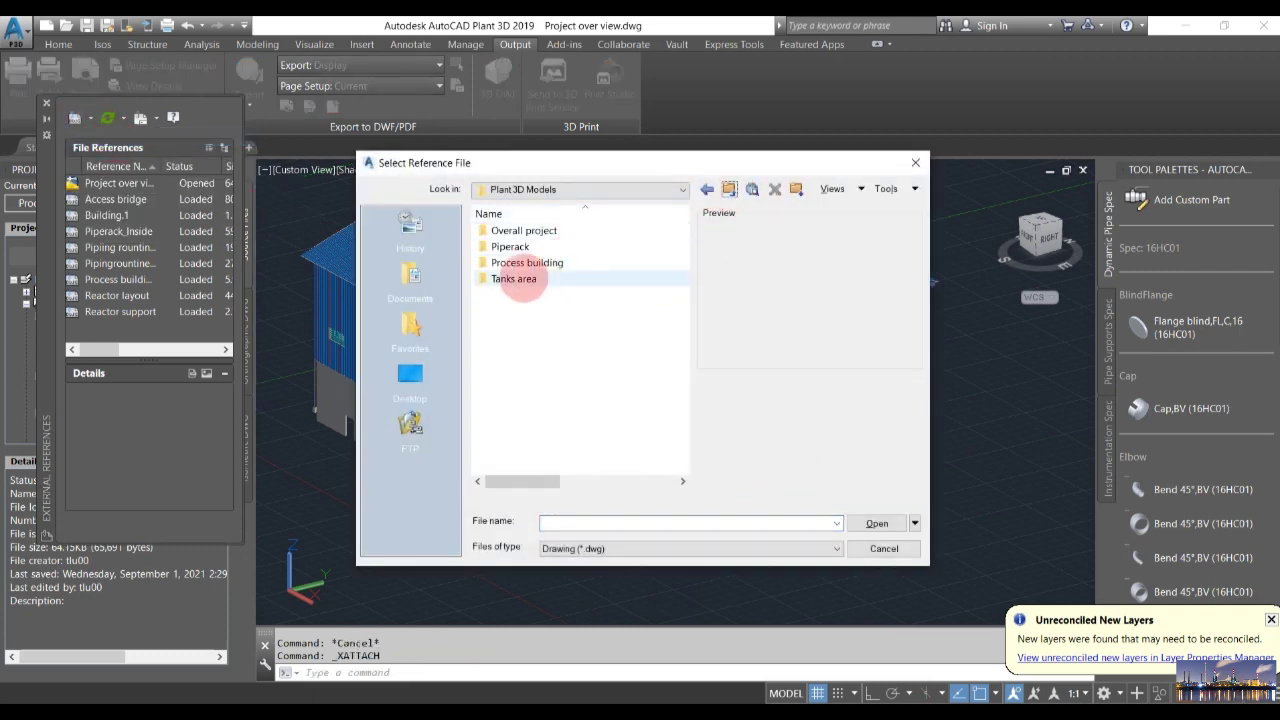
{"action": "double_click", "coordinate": [515, 279]}
{"action": "left_click", "coordinate": [518, 231]}
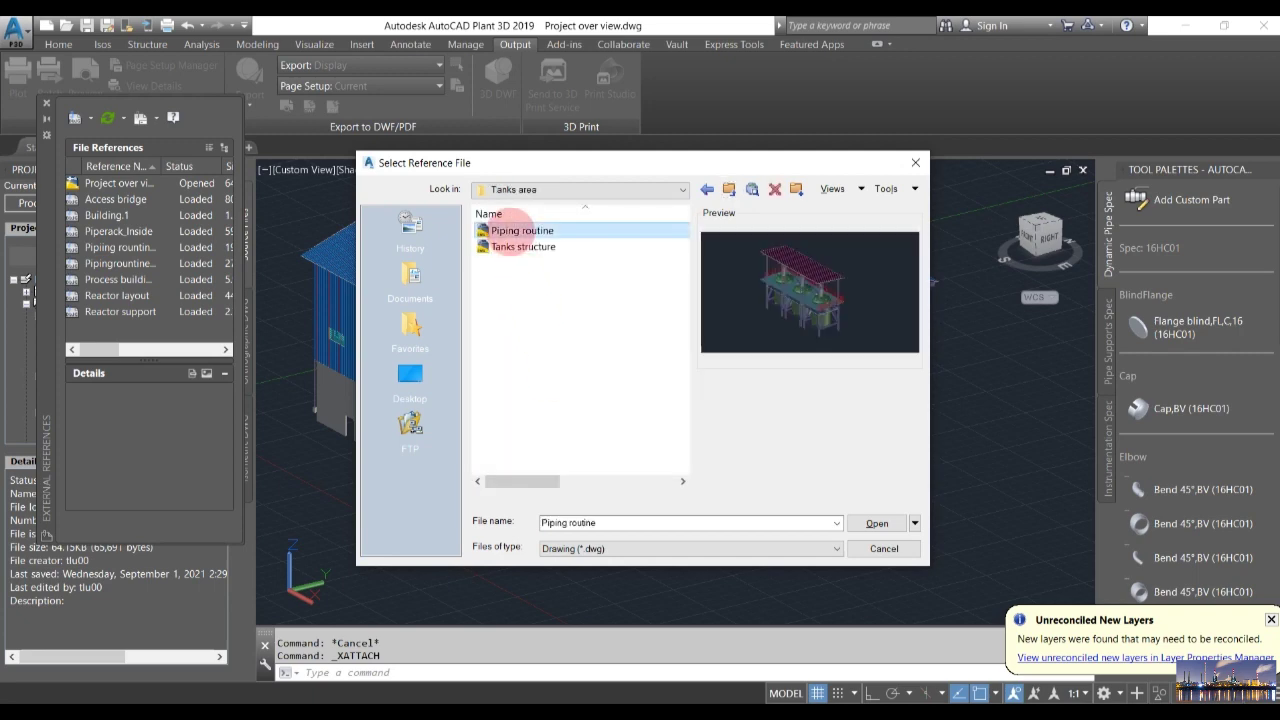
{"action": "left_click", "coordinate": [877, 523]}
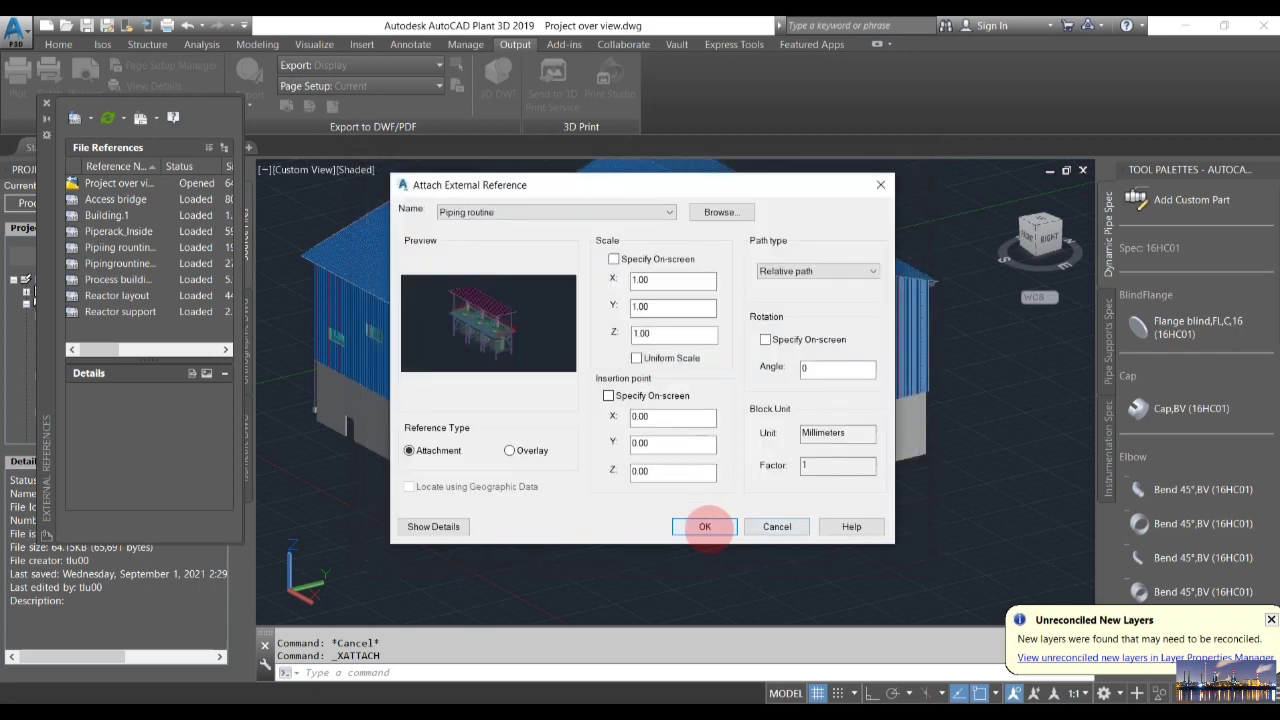
{"action": "left_click", "coordinate": [705, 527]}
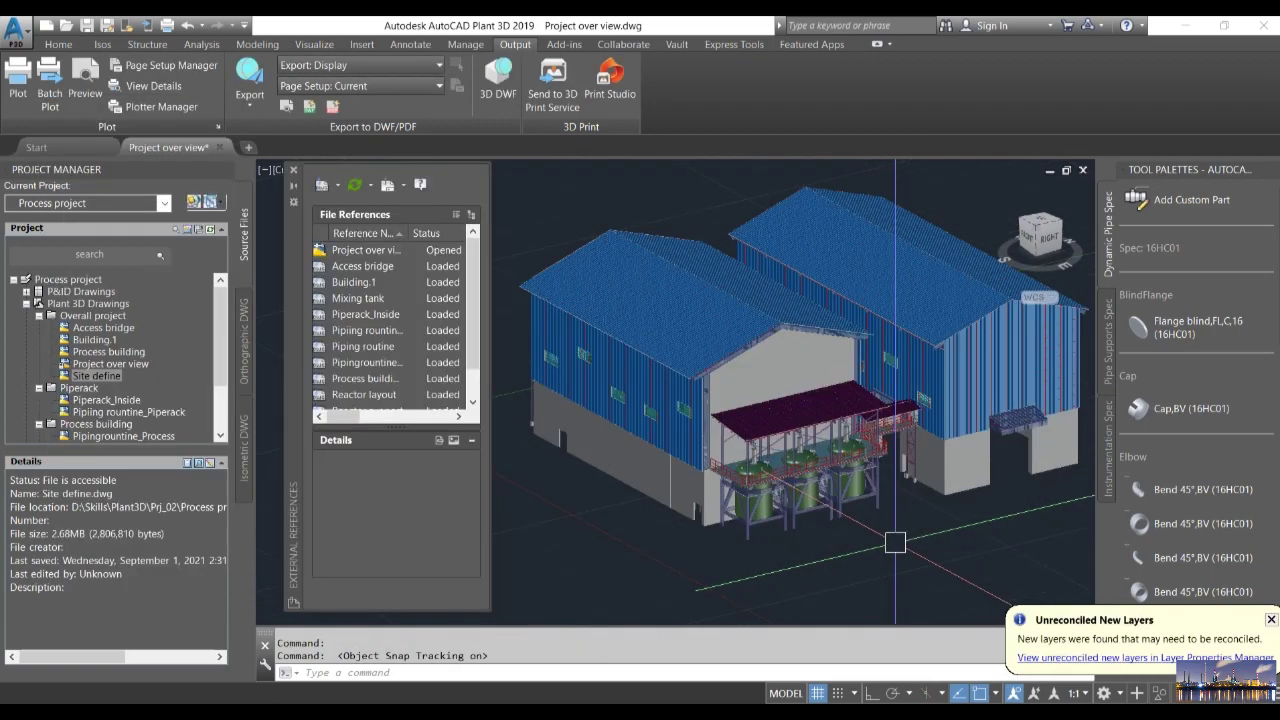
Step: Attach the Site define drawing from the Overall project folder with the default insertion settings and close the external references manager
{"action": "left_click", "coordinate": [332, 182]}
{"action": "left_click", "coordinate": [368, 203]}
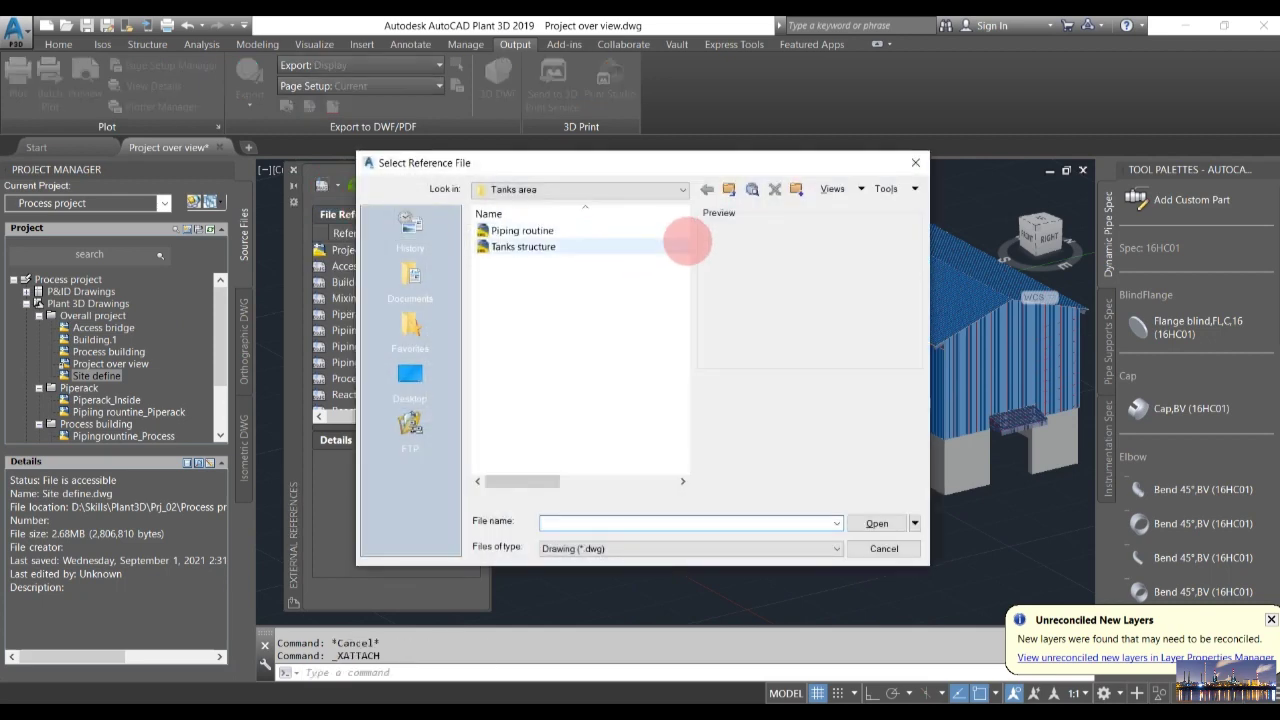
{"action": "left_click", "coordinate": [730, 189]}
{"action": "double_click", "coordinate": [563, 230]}
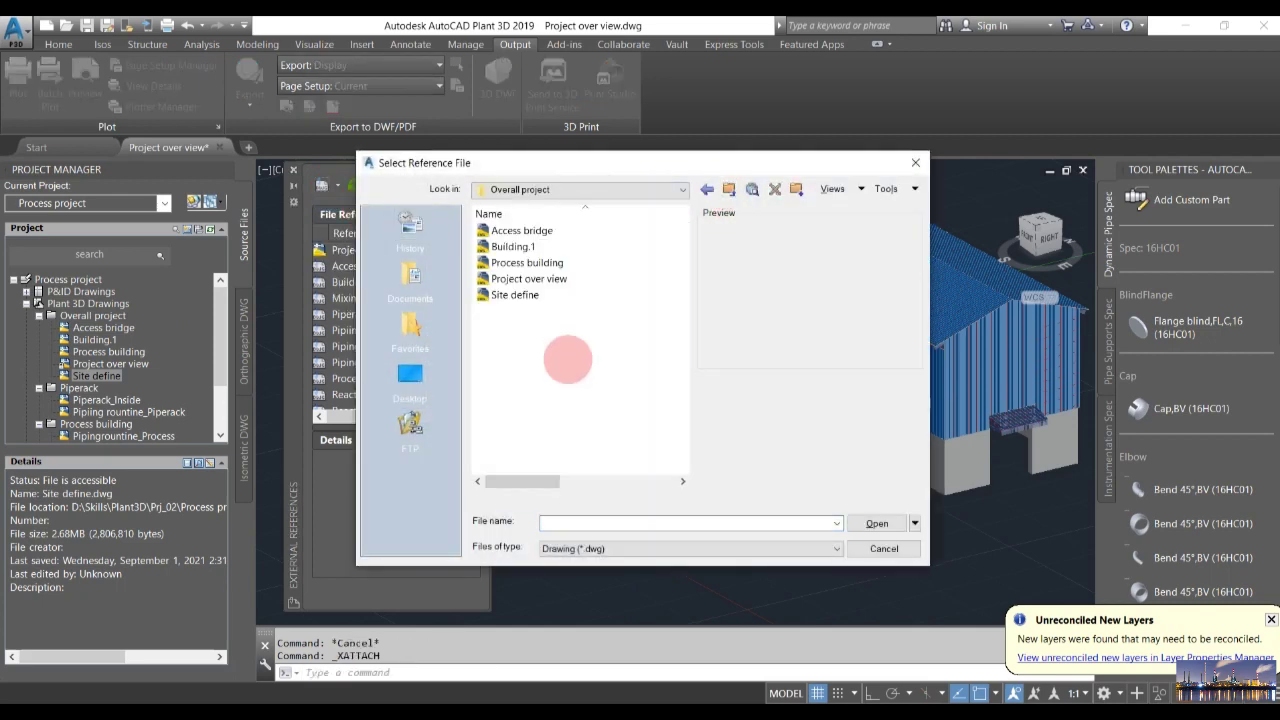
{"action": "left_click", "coordinate": [514, 294]}
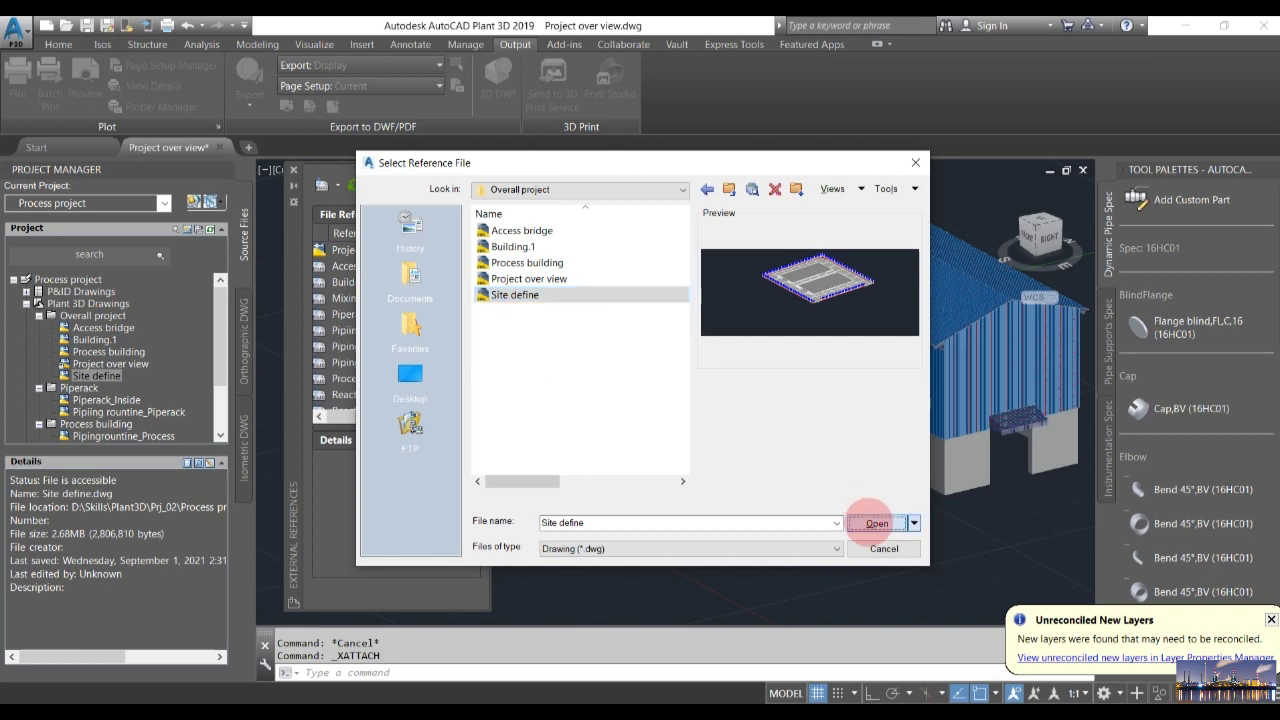
{"action": "left_click", "coordinate": [868, 522]}
{"action": "left_click", "coordinate": [696, 523]}
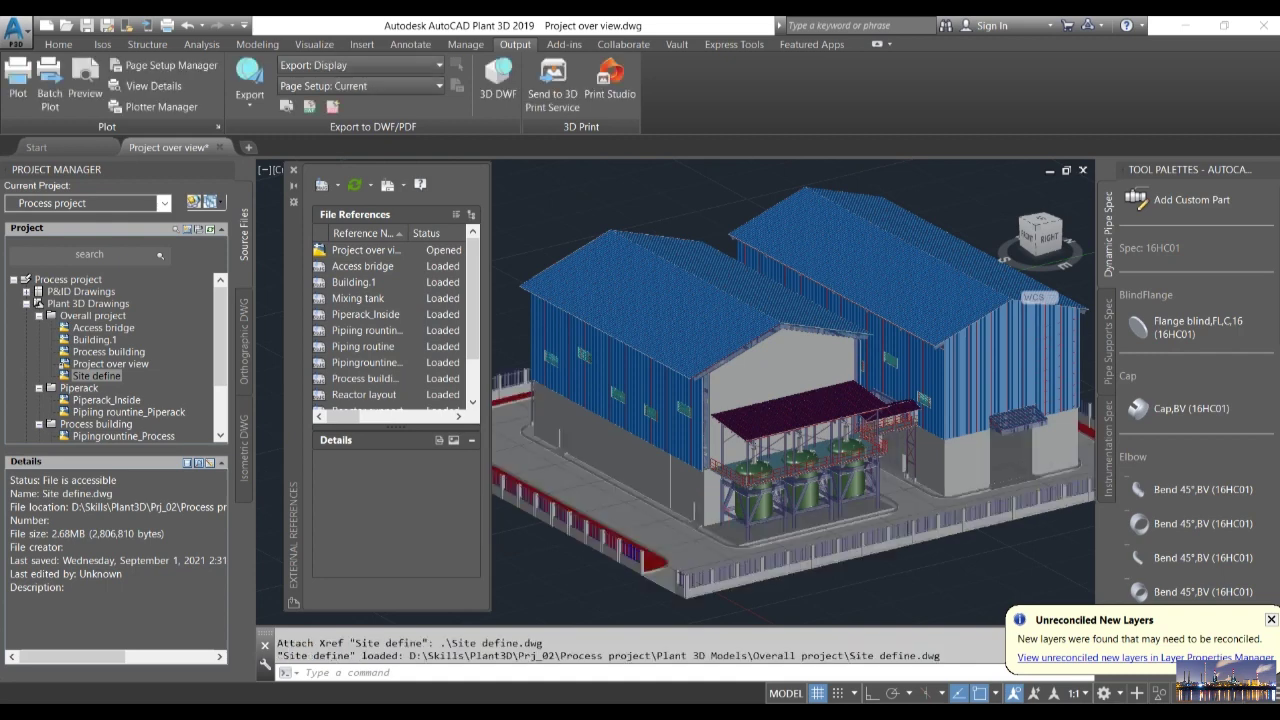
{"action": "left_click", "coordinate": [293, 170]}
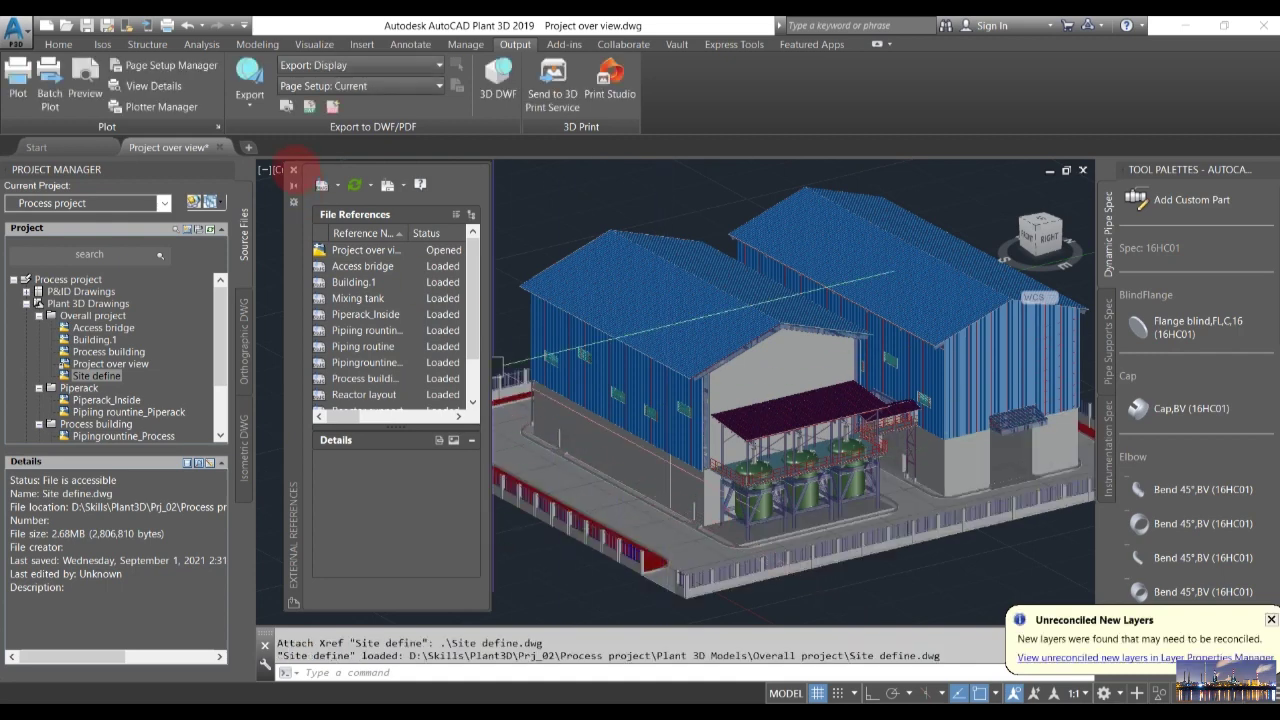
Step: Examine the assembled site from the tanks side and review the source drawings in the project's area folders
{"action": "scroll", "coordinate": [900, 500], "scroll_direction": "up", "scroll_amount": 3}
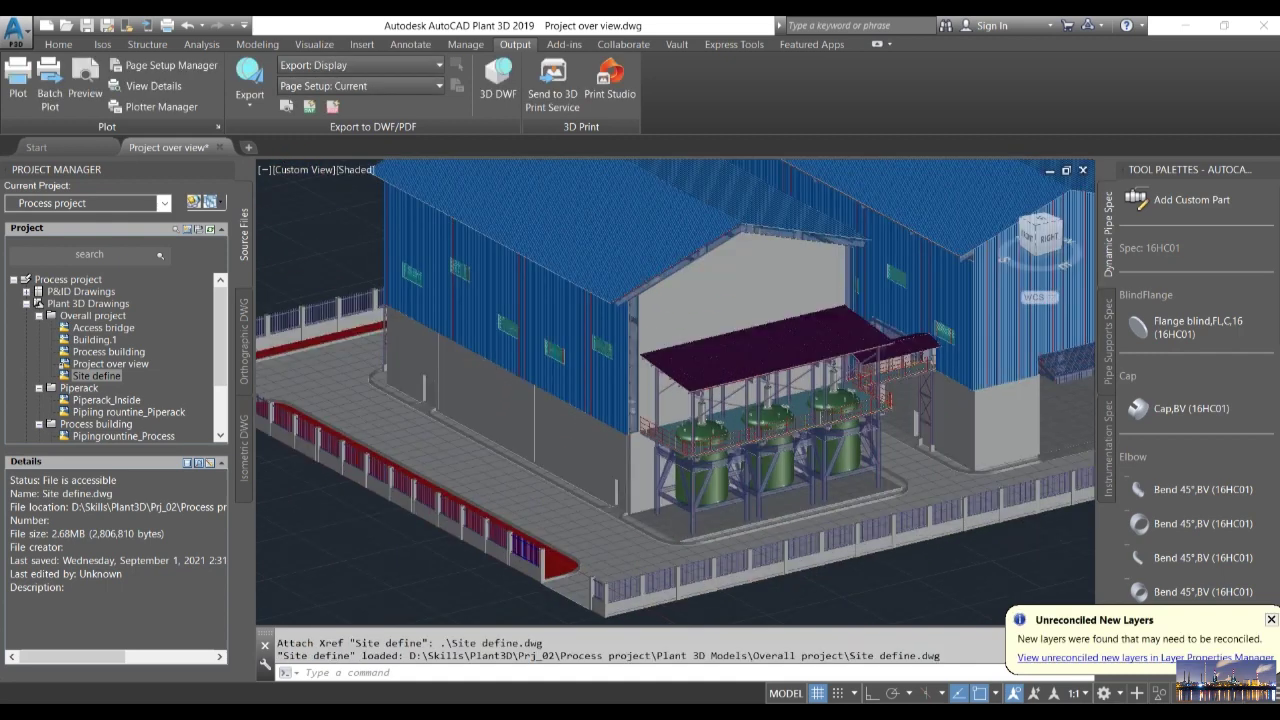
{"action": "mouse_move", "coordinate": [856, 487]}
{"action": "middle_mouse_down"}
{"action": "mouse_move", "coordinate": [736, 472]}
{"action": "mouse_move", "coordinate": [783, 500]}
{"action": "mouse_move", "coordinate": [777, 491]}
{"action": "mouse_move", "coordinate": [717, 523]}
{"action": "mouse_move", "coordinate": [765, 522]}
{"action": "middle_mouse_up"}
{"action": "scroll", "coordinate": [771, 500], "scroll_direction": "down", "scroll_amount": 5}
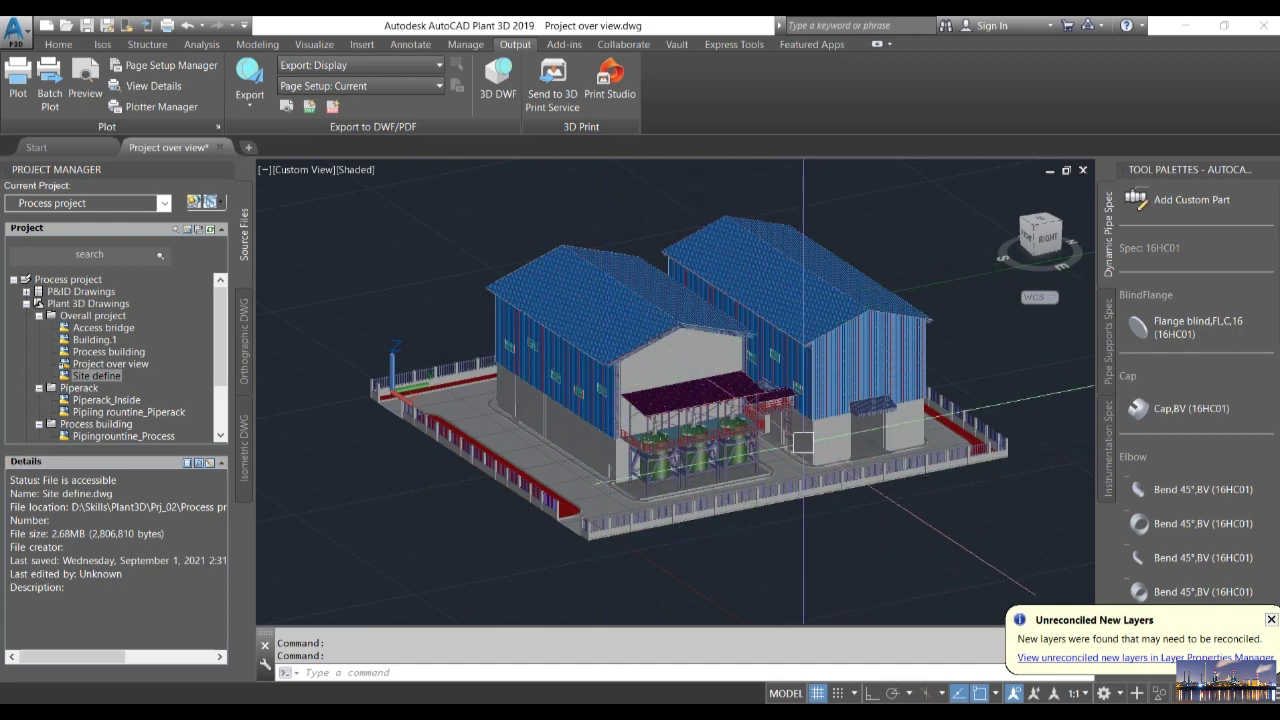
{"action": "left_click", "coordinate": [185, 372]}
{"action": "left_click", "coordinate": [84, 372]}
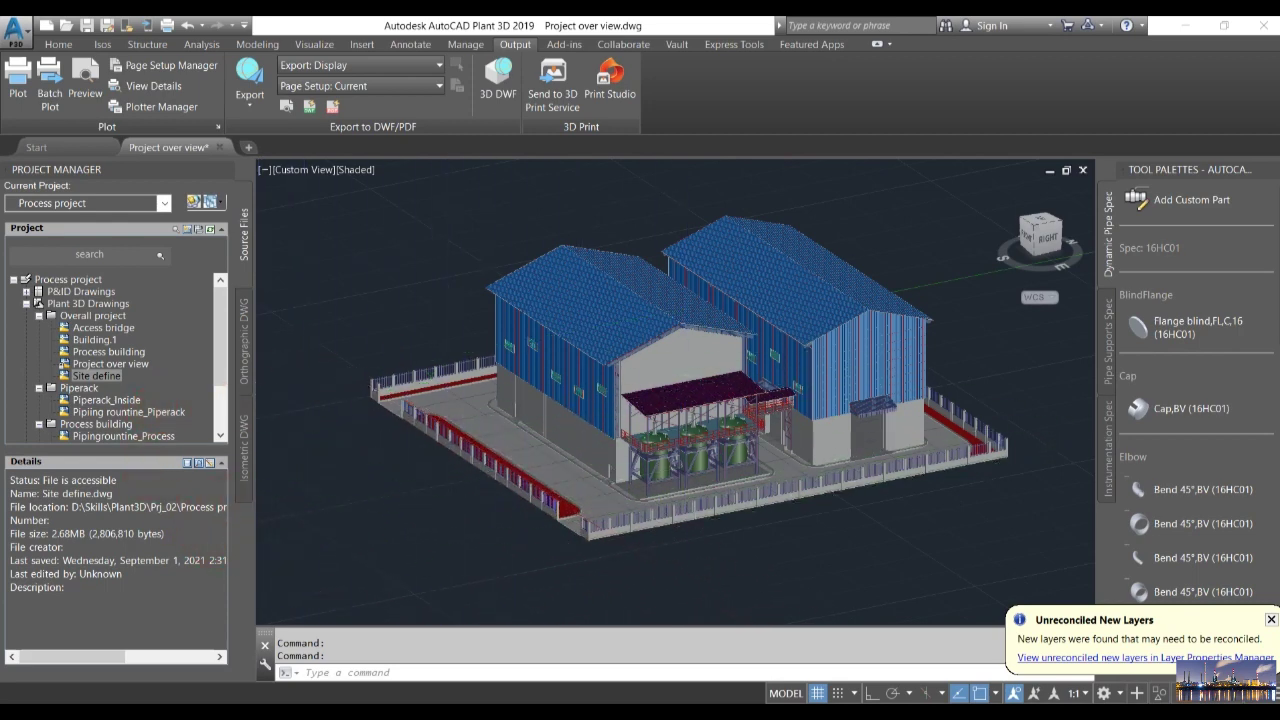
{"action": "scroll", "coordinate": [660, 547], "scroll_direction": "up", "scroll_amount": 2}
{"action": "scroll", "coordinate": [660, 547], "scroll_direction": "up", "scroll_amount": 2}
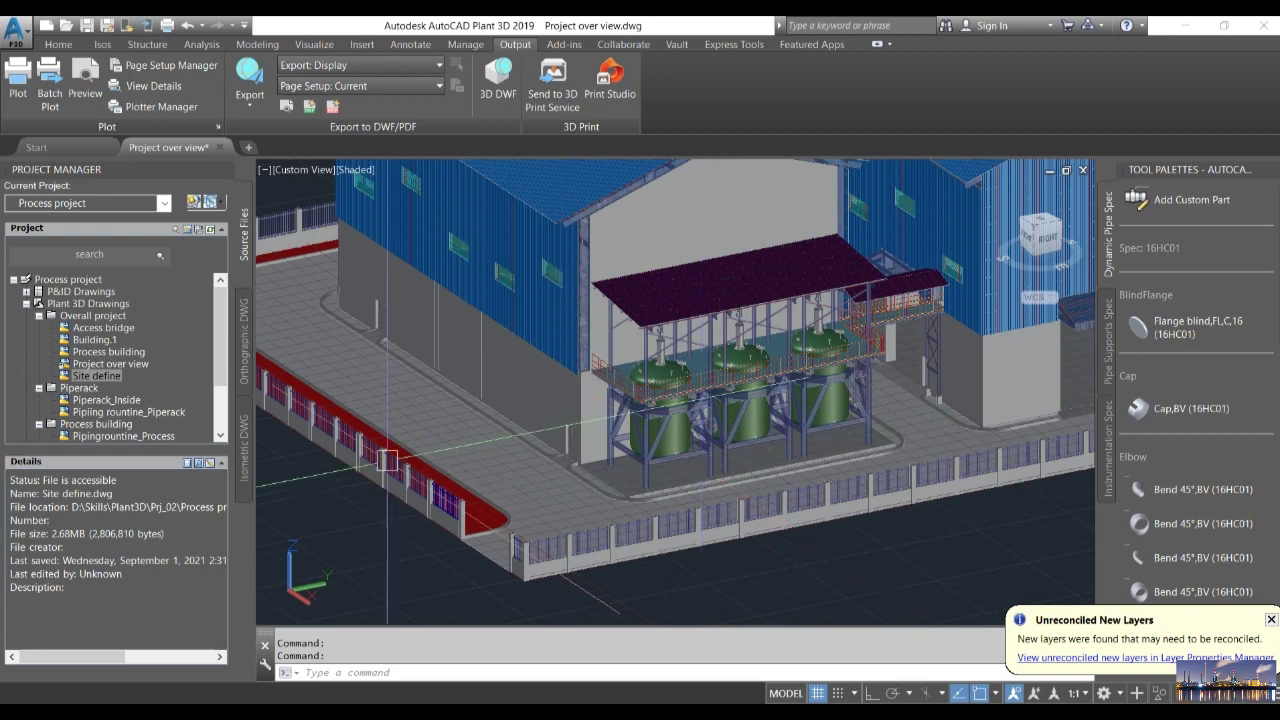
{"action": "scroll", "coordinate": [218, 380], "scroll_direction": "down", "scroll_amount": 2}
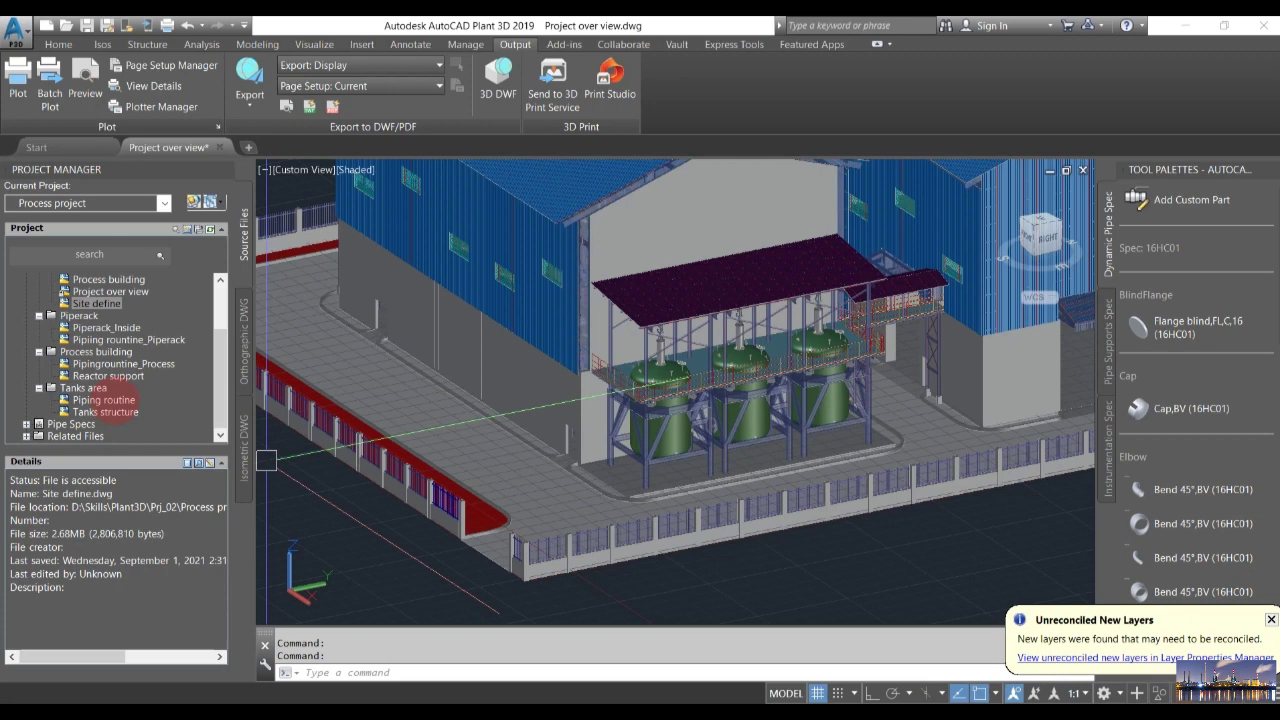
{"action": "scroll", "coordinate": [680, 441], "scroll_direction": "down", "scroll_amount": 2}
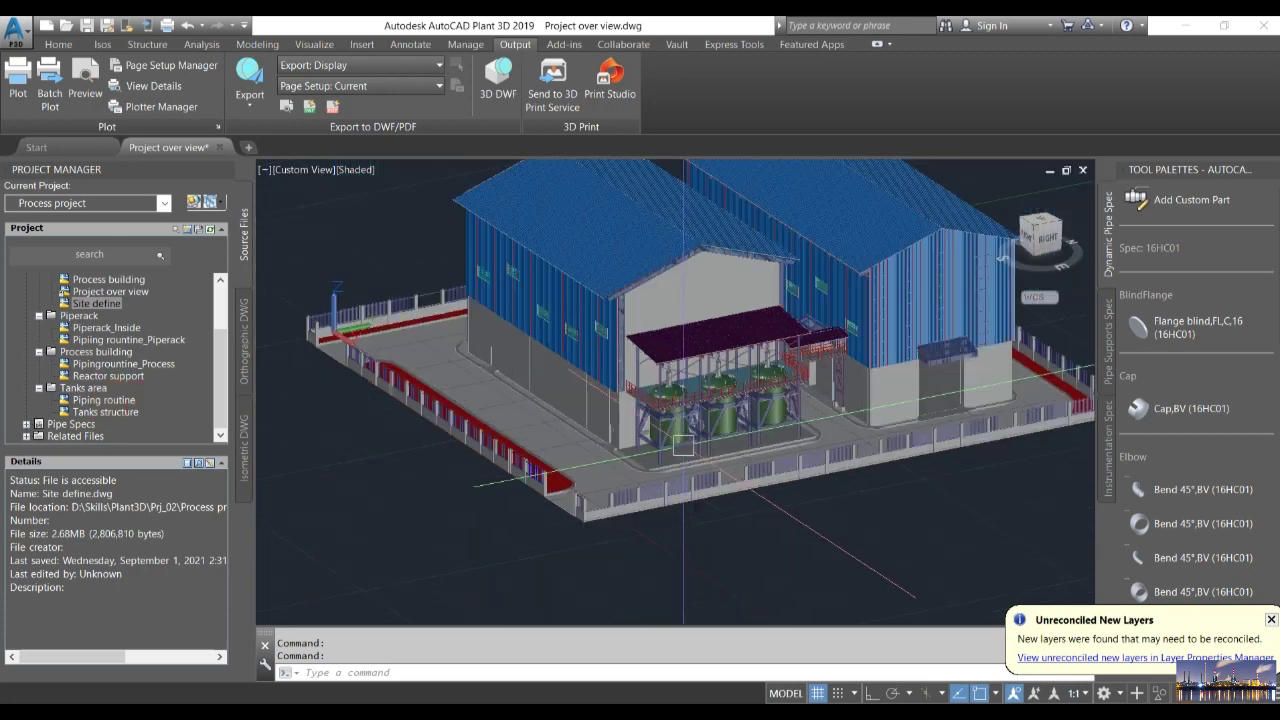
{"action": "middle_click_drag", "start_coordinate": [758, 318], "coordinate": [705, 330], "text": "shift"}
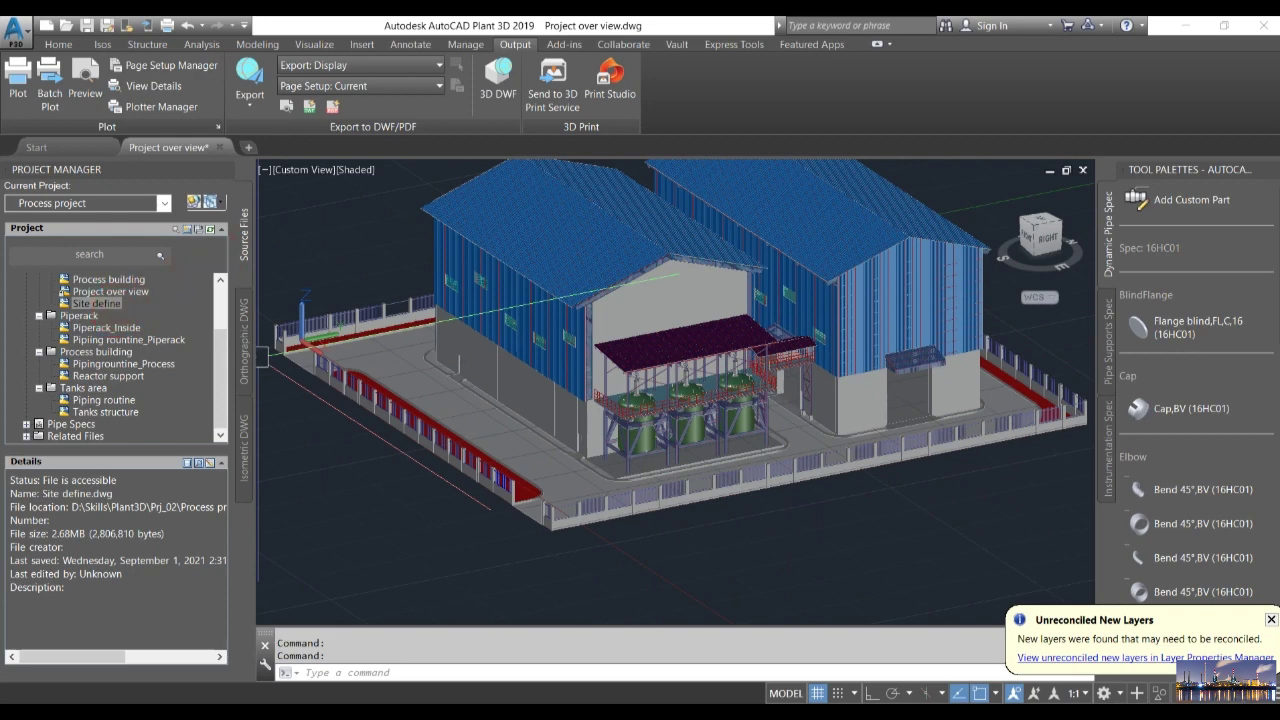
Step: Examine the pipe rack, building entrances and fenced yard from the opposite side of the site
{"action": "mouse_move", "coordinate": [172, 152]}
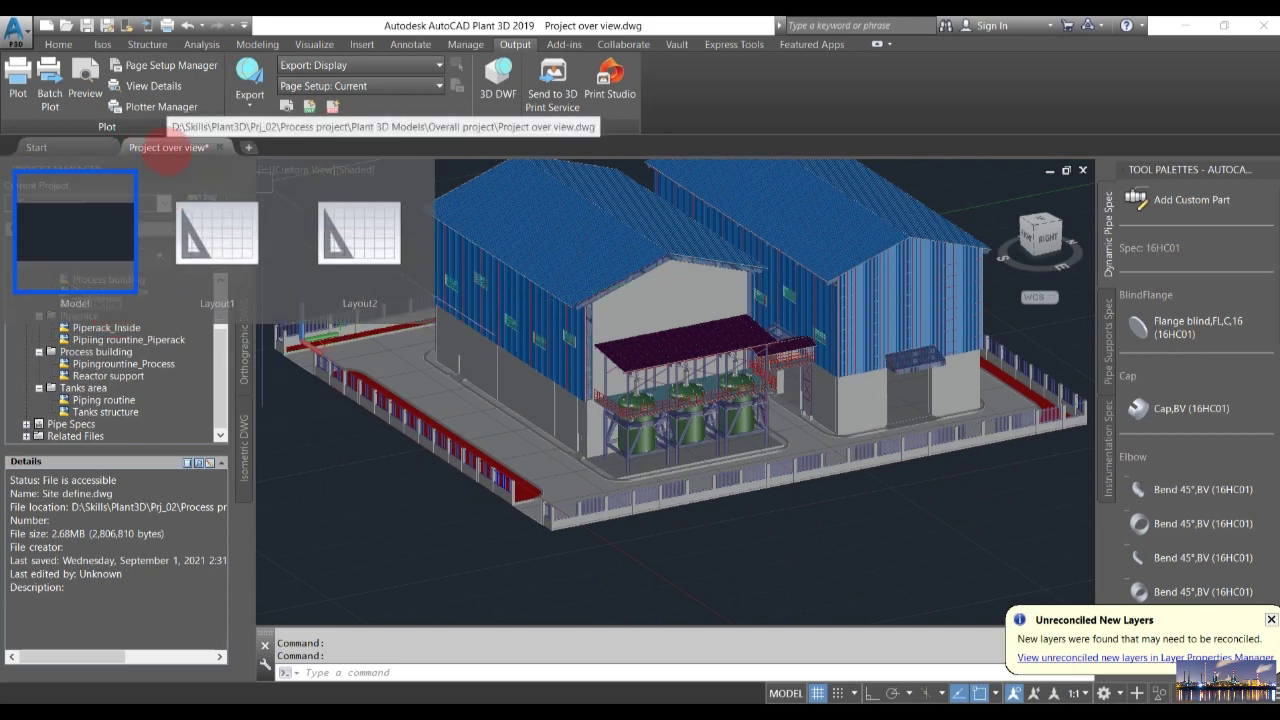
{"action": "middle_click_drag", "start_coordinate": [571, 533], "coordinate": [845, 523], "text": "shift"}
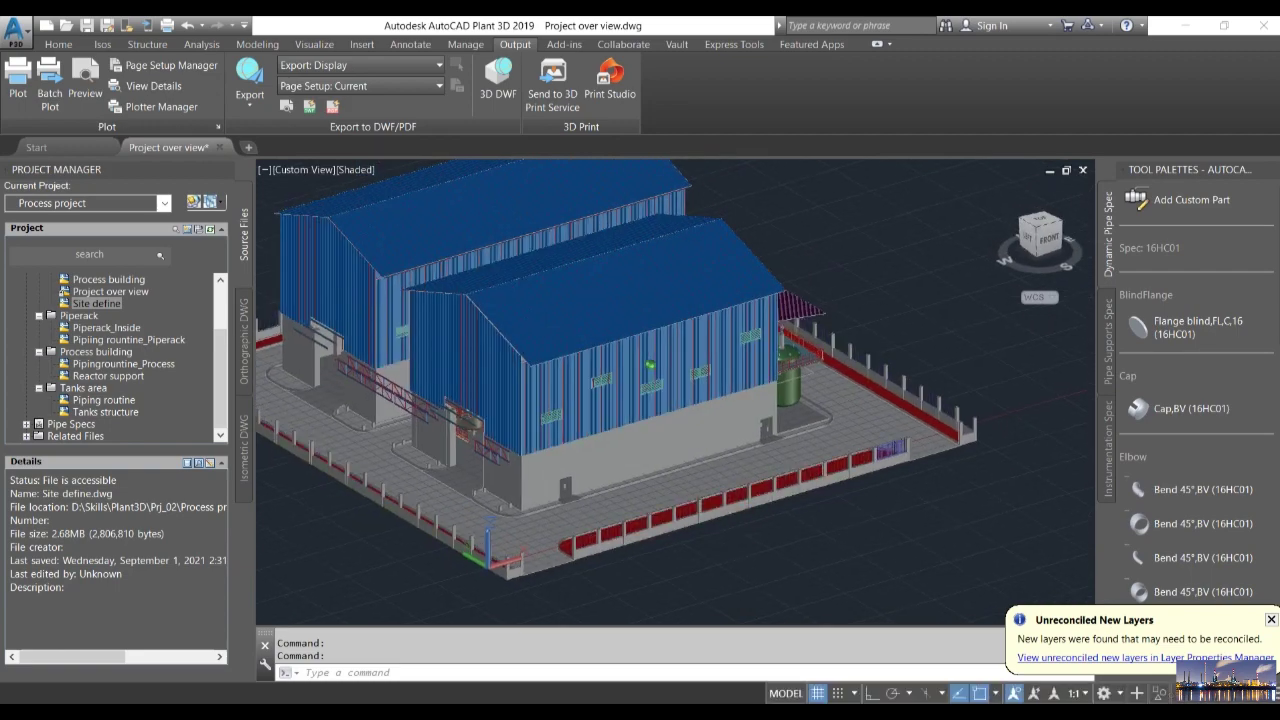
{"action": "middle_click_drag", "start_coordinate": [506, 534], "coordinate": [646, 506]}
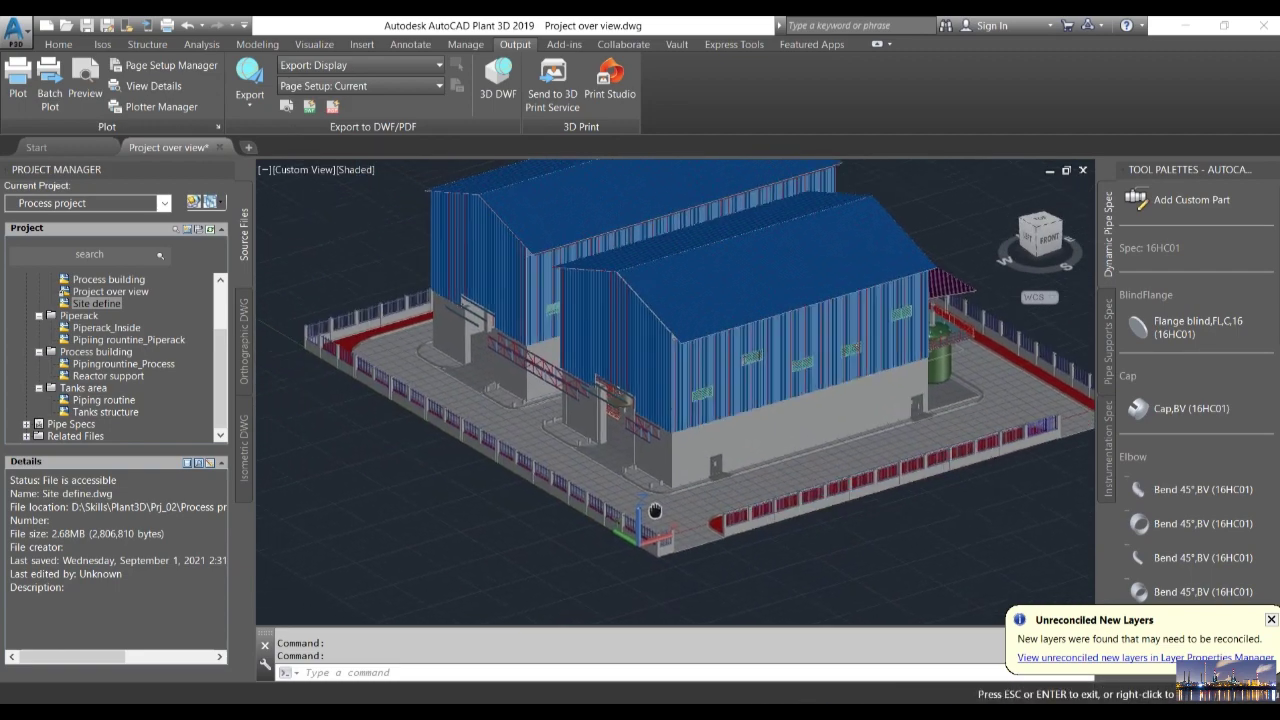
{"action": "scroll", "coordinate": [475, 310], "scroll_direction": "up", "scroll_amount": 4}
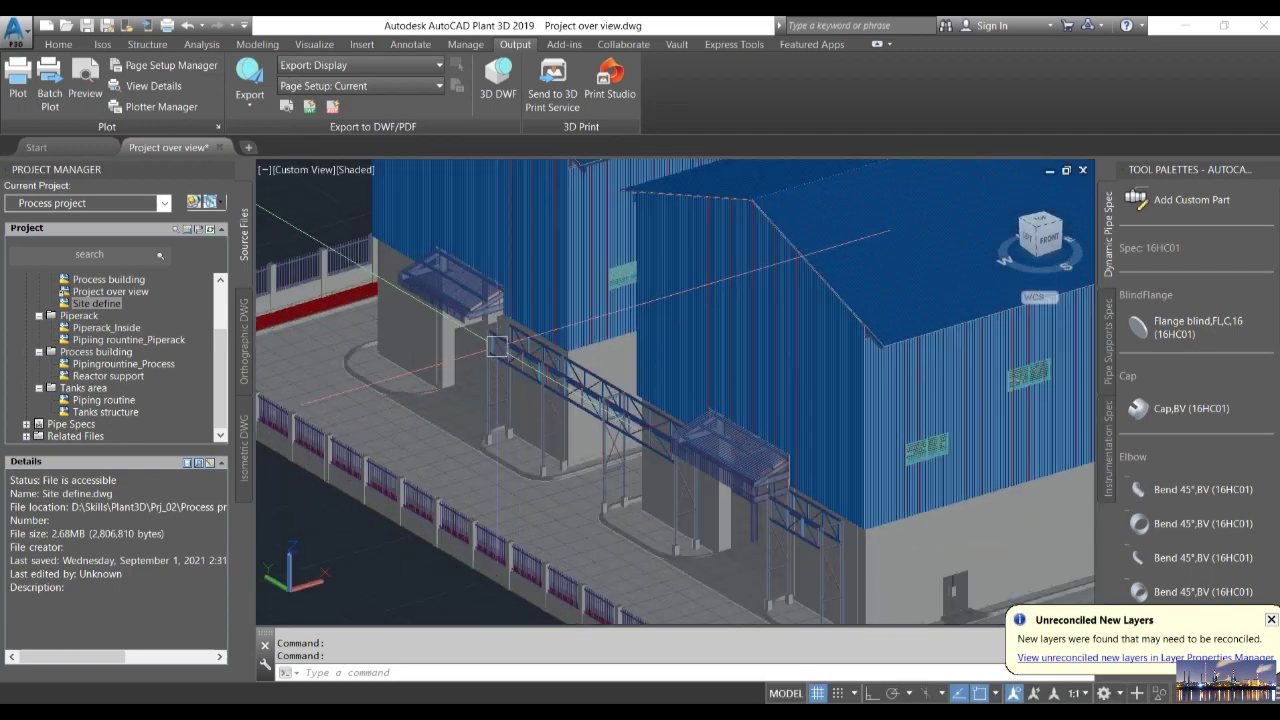
{"action": "scroll", "coordinate": [540, 450], "scroll_direction": "down", "scroll_amount": 4}
{"action": "middle_click_drag", "start_coordinate": [530, 455], "coordinate": [559, 444], "text": "shift"}
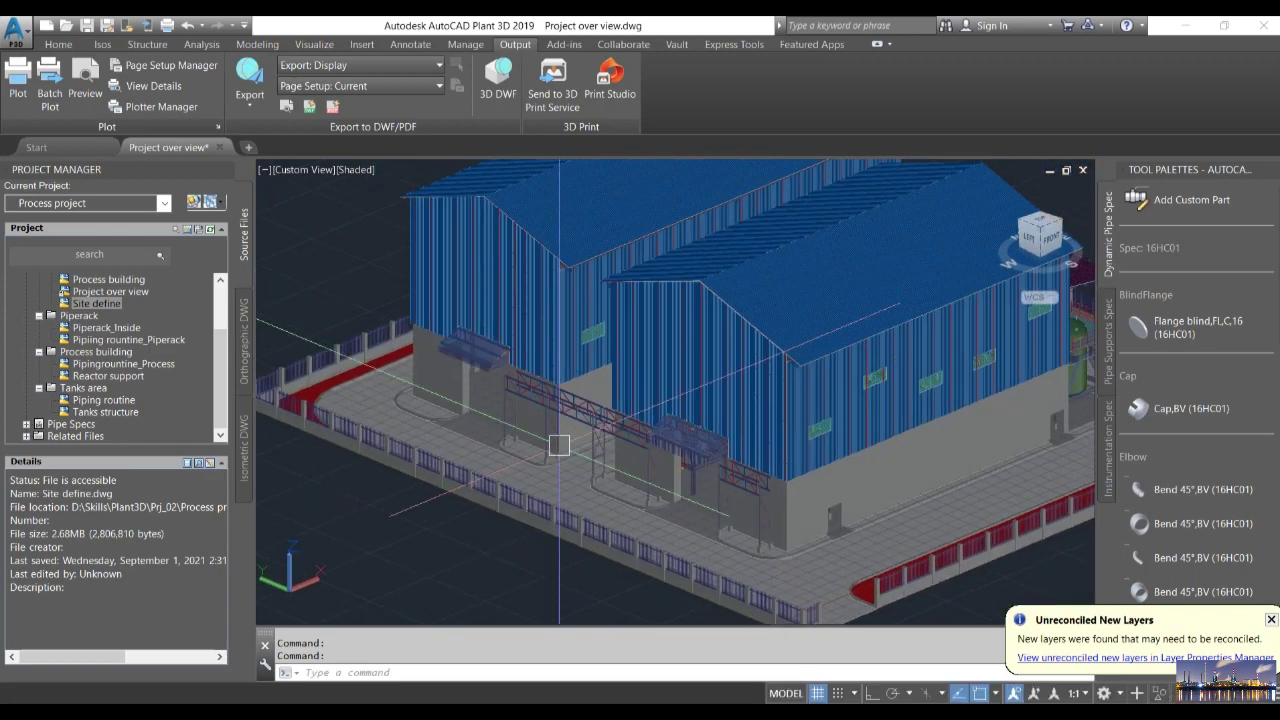
{"action": "middle_click_drag", "start_coordinate": [813, 510], "coordinate": [785, 498], "text": "shift"}
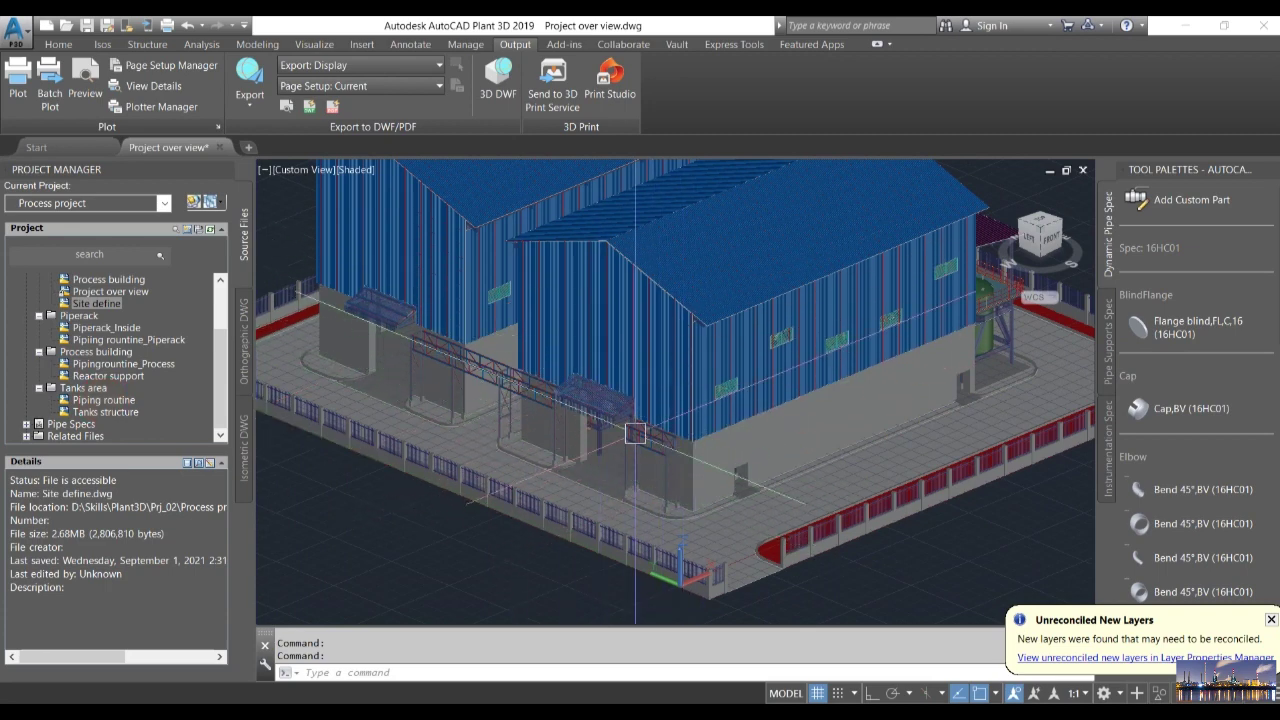
Step: Open the Piping routine drawing from the project's Tanks area folder
{"action": "scroll", "coordinate": [614, 420], "scroll_direction": "down", "scroll_amount": 4}
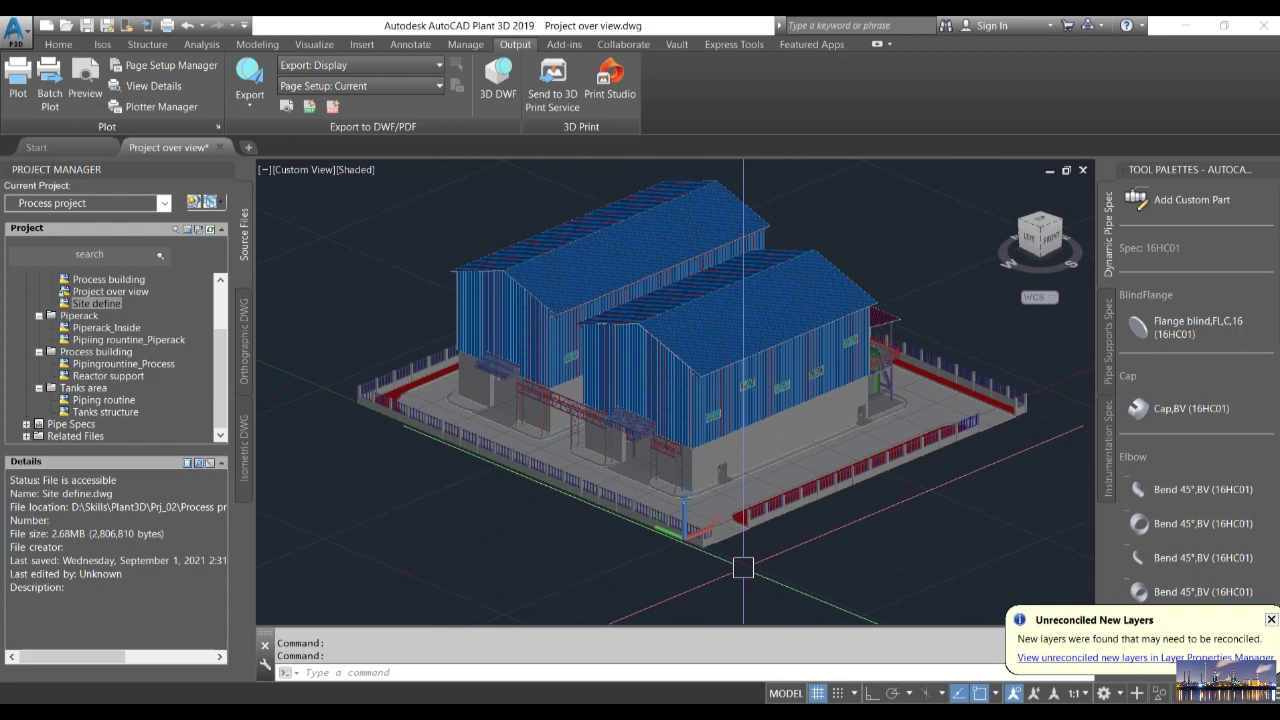
{"action": "left_click", "coordinate": [140, 455]}
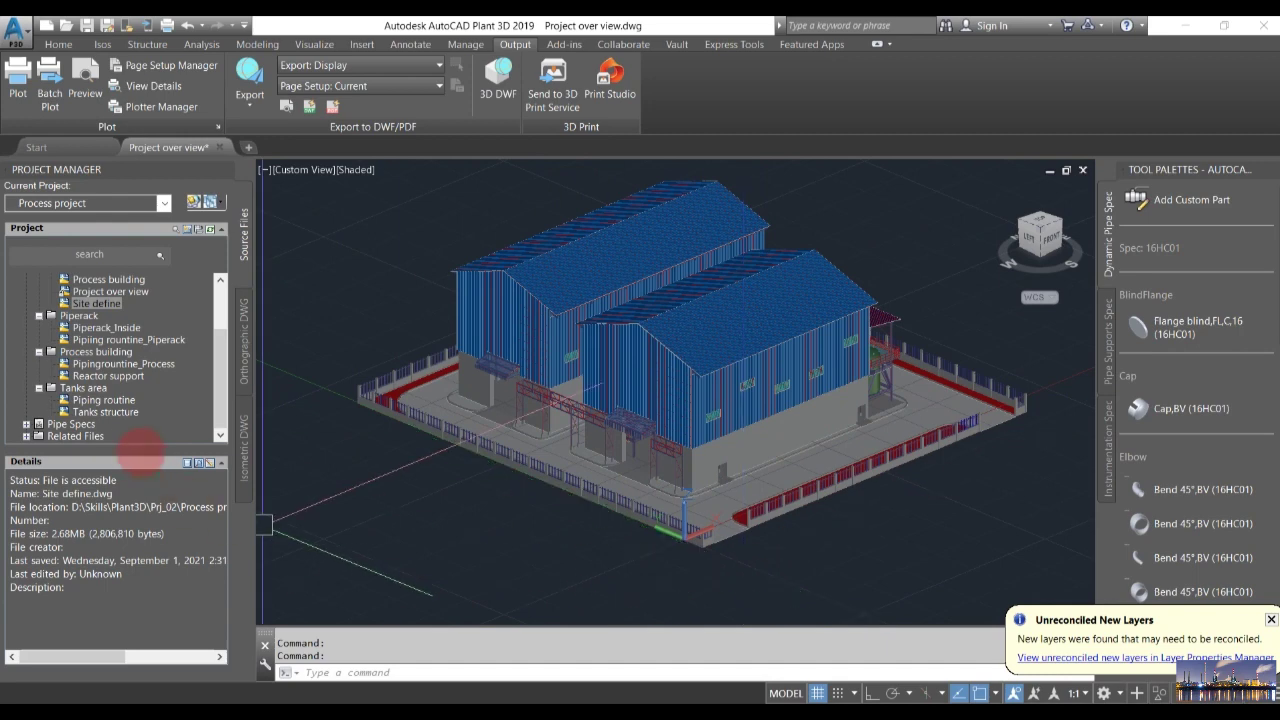
{"action": "right_click", "coordinate": [118, 399]}
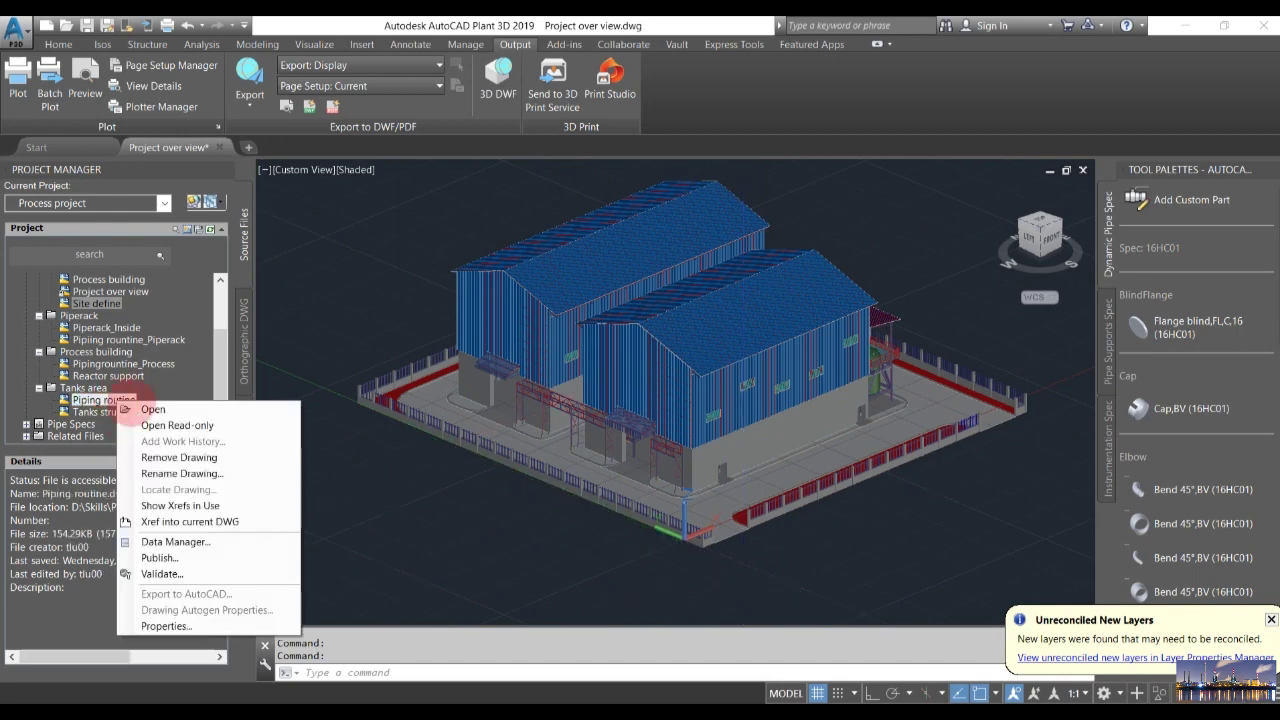
{"action": "left_click", "coordinate": [163, 405]}
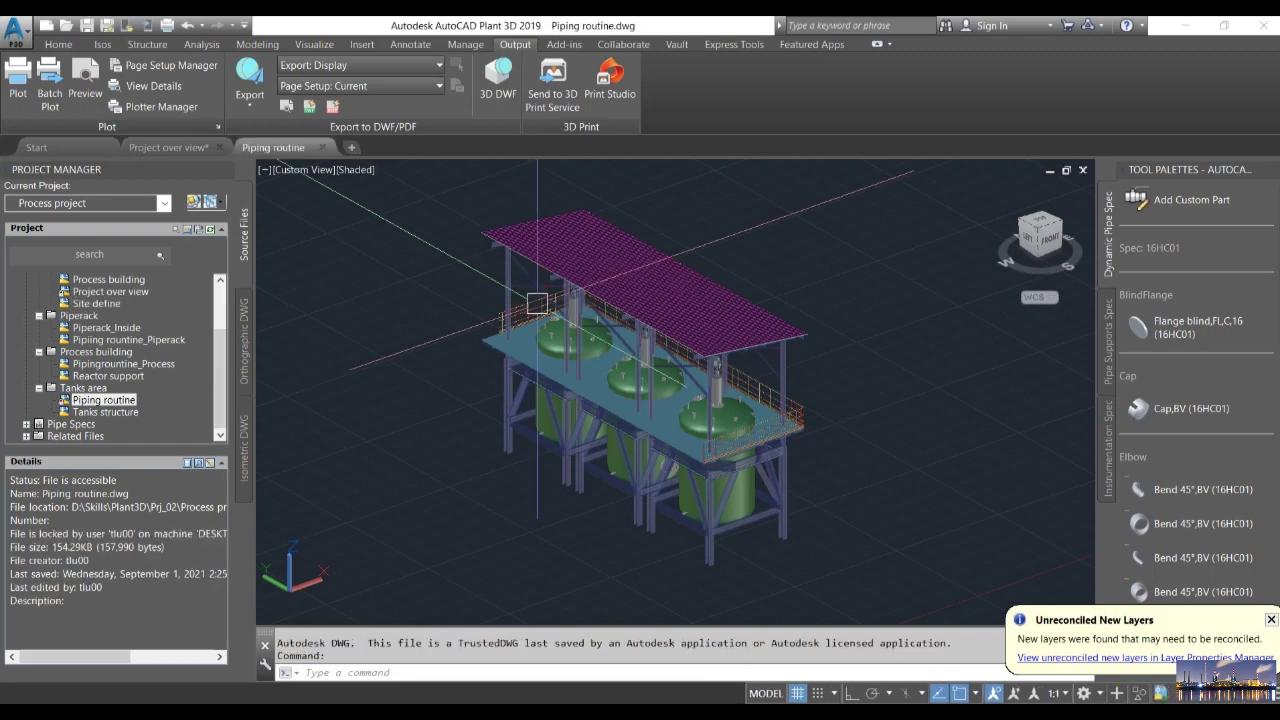
Step: Examine the three tanks, their nozzles, the platform railing and the supporting steel structure from several sides
{"action": "middle_click_drag", "start_coordinate": [493, 465], "coordinate": [480, 425], "text": "shift"}
{"action": "scroll", "coordinate": [629, 409], "scroll_direction": "up", "scroll_amount": 5}
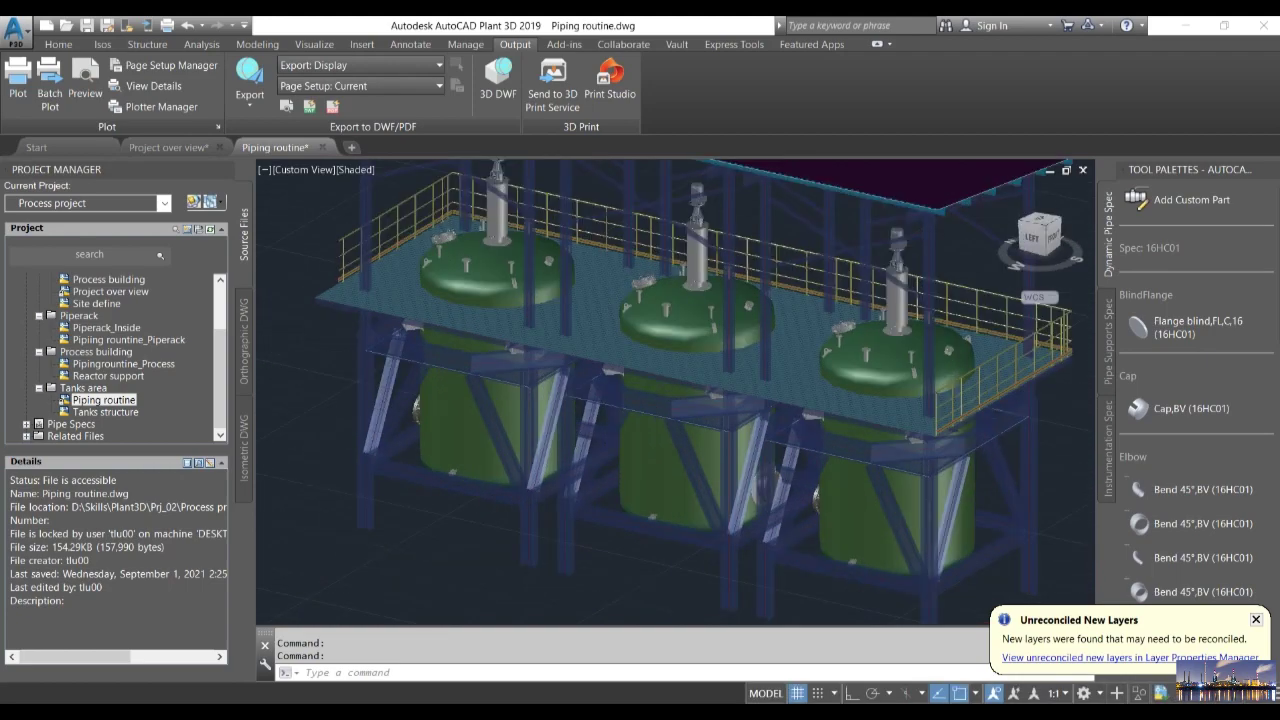
{"action": "middle_click_drag", "start_coordinate": [629, 409], "coordinate": [516, 429], "text": "shift"}
{"action": "scroll", "coordinate": [480, 404], "scroll_direction": "down", "scroll_amount": 5}
{"action": "scroll", "coordinate": [560, 415], "scroll_direction": "up", "scroll_amount": 4}
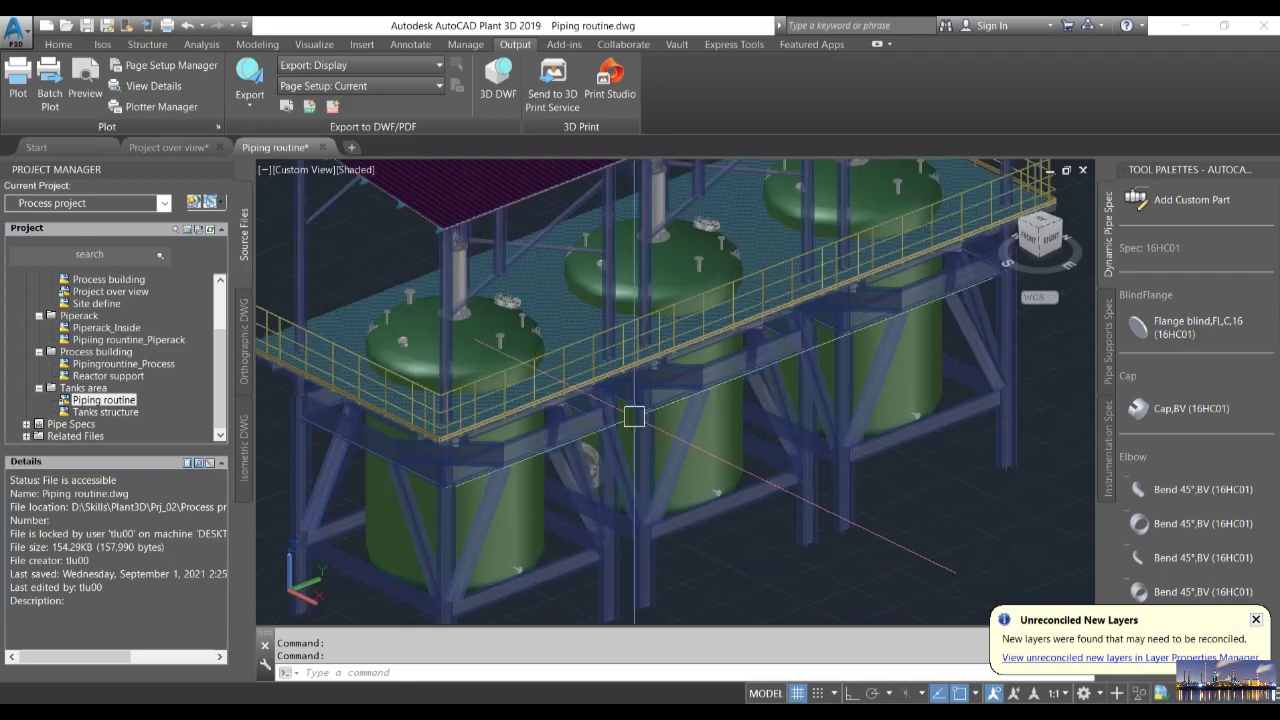
{"action": "middle_click_drag", "start_coordinate": [685, 448], "coordinate": [777, 430], "text": "shift"}
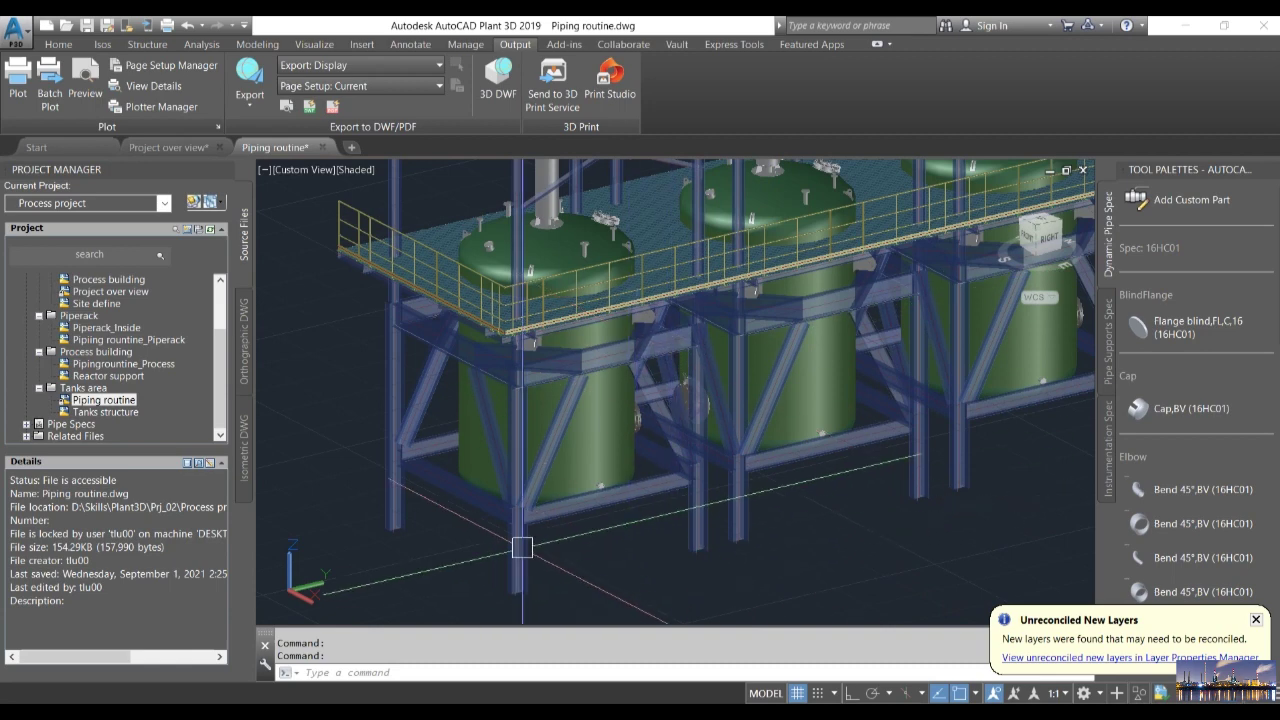
{"action": "middle_click_drag", "start_coordinate": [524, 511], "coordinate": [614, 529], "text": "shift"}
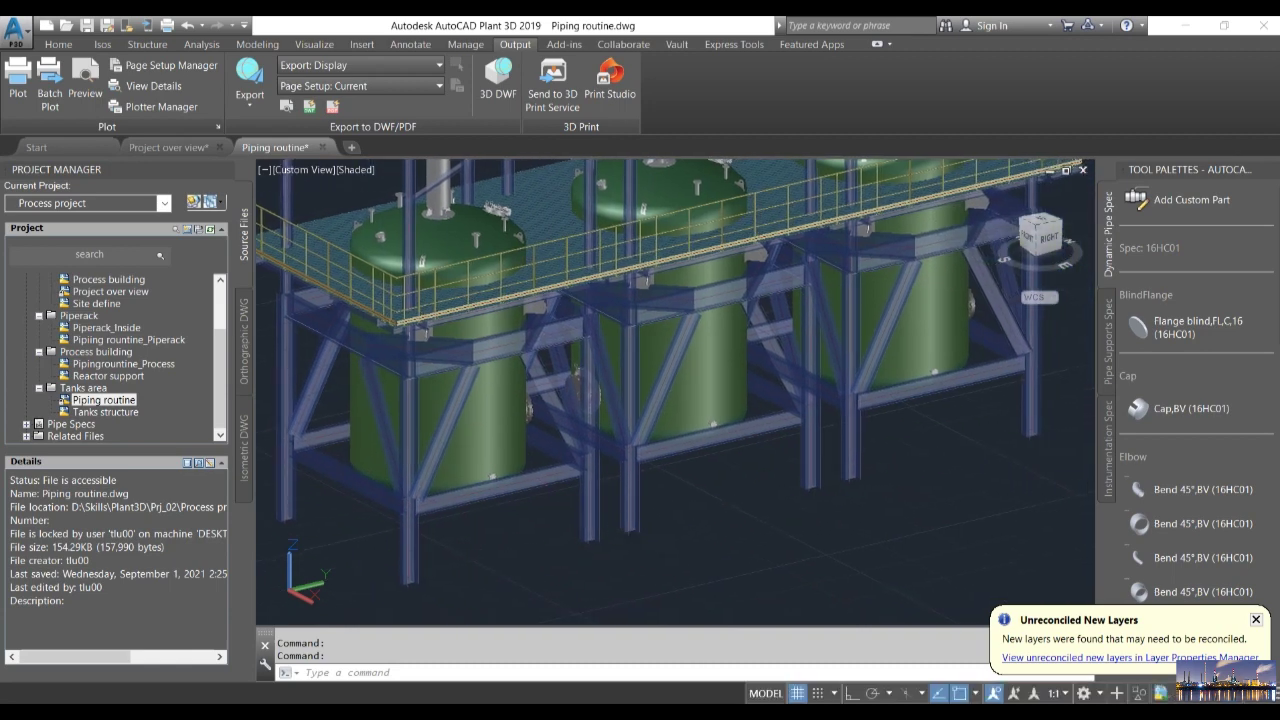
{"action": "scroll", "coordinate": [689, 526], "scroll_direction": "down", "scroll_amount": 5}
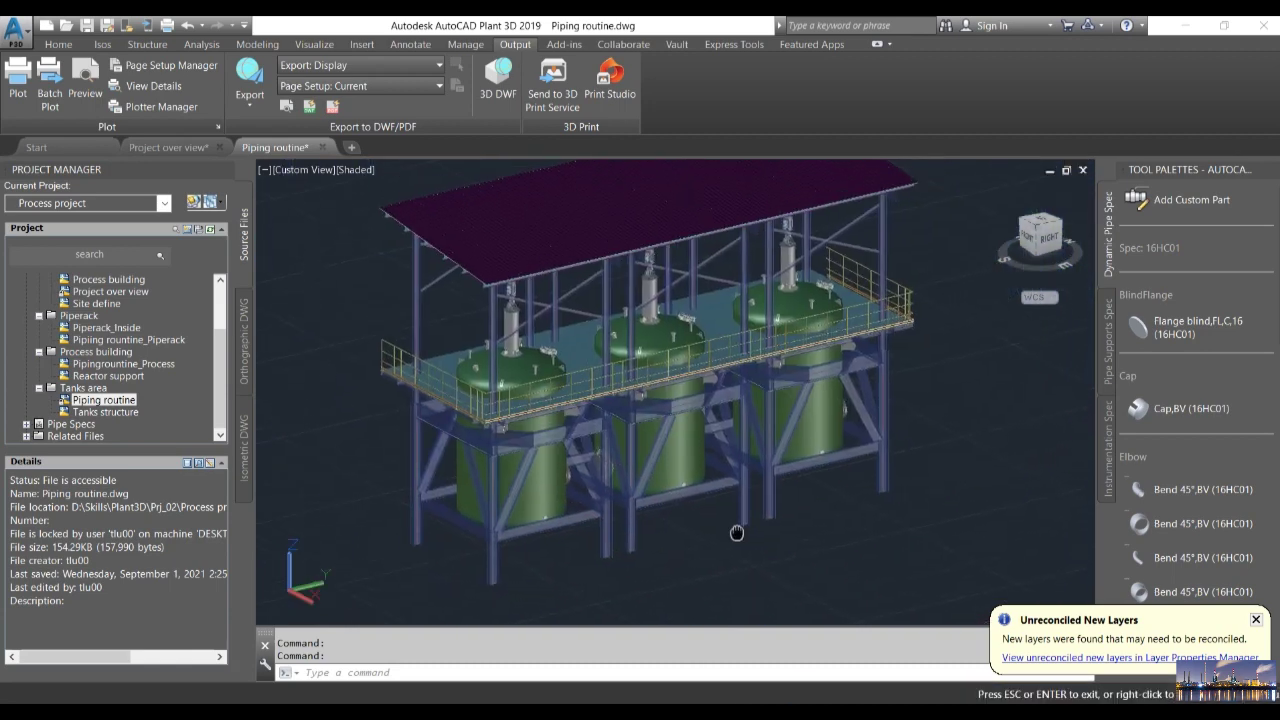
{"action": "middle_click_drag", "start_coordinate": [689, 523], "coordinate": [737, 517], "text": "shift"}
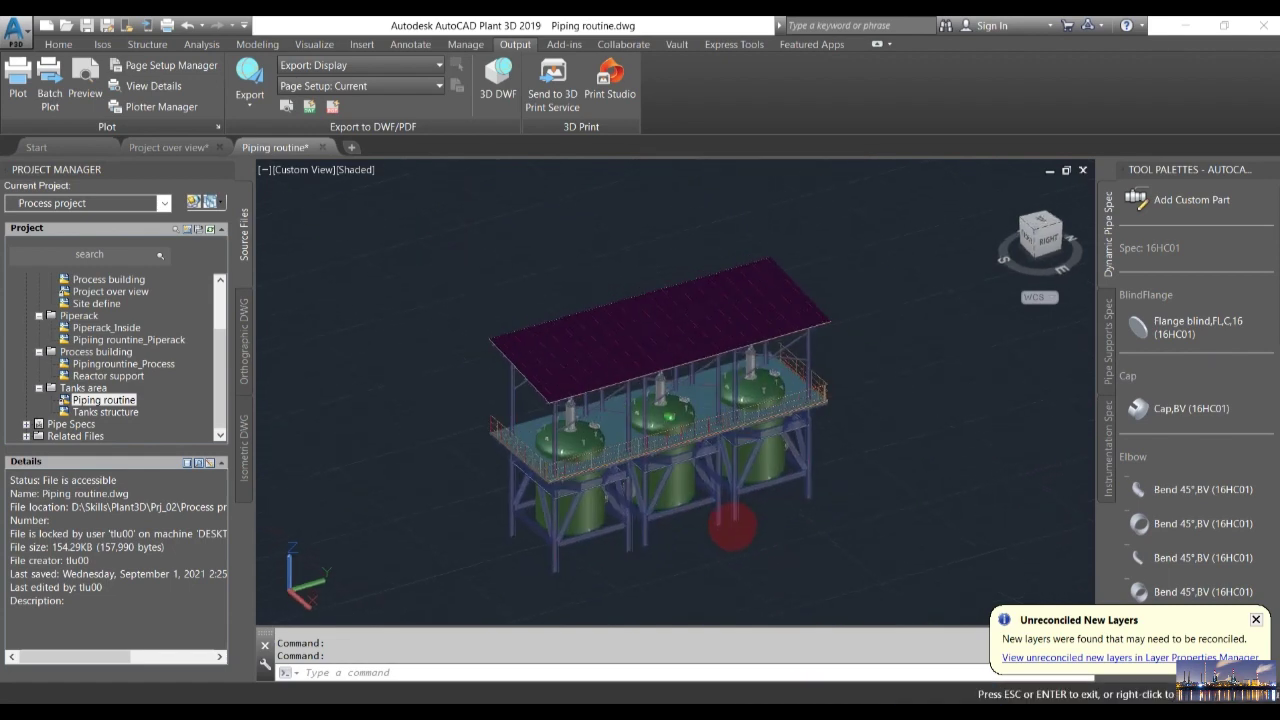
{"action": "middle_click_drag", "start_coordinate": [843, 520], "coordinate": [925, 525], "text": "shift"}
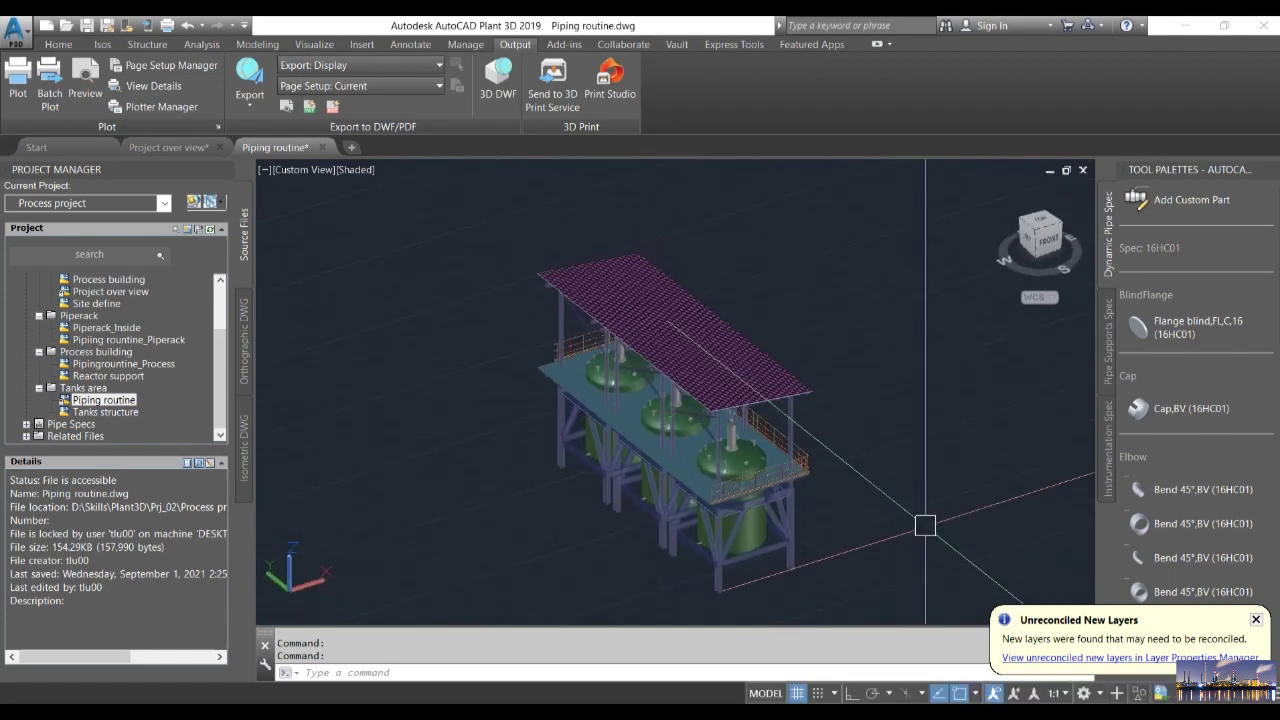